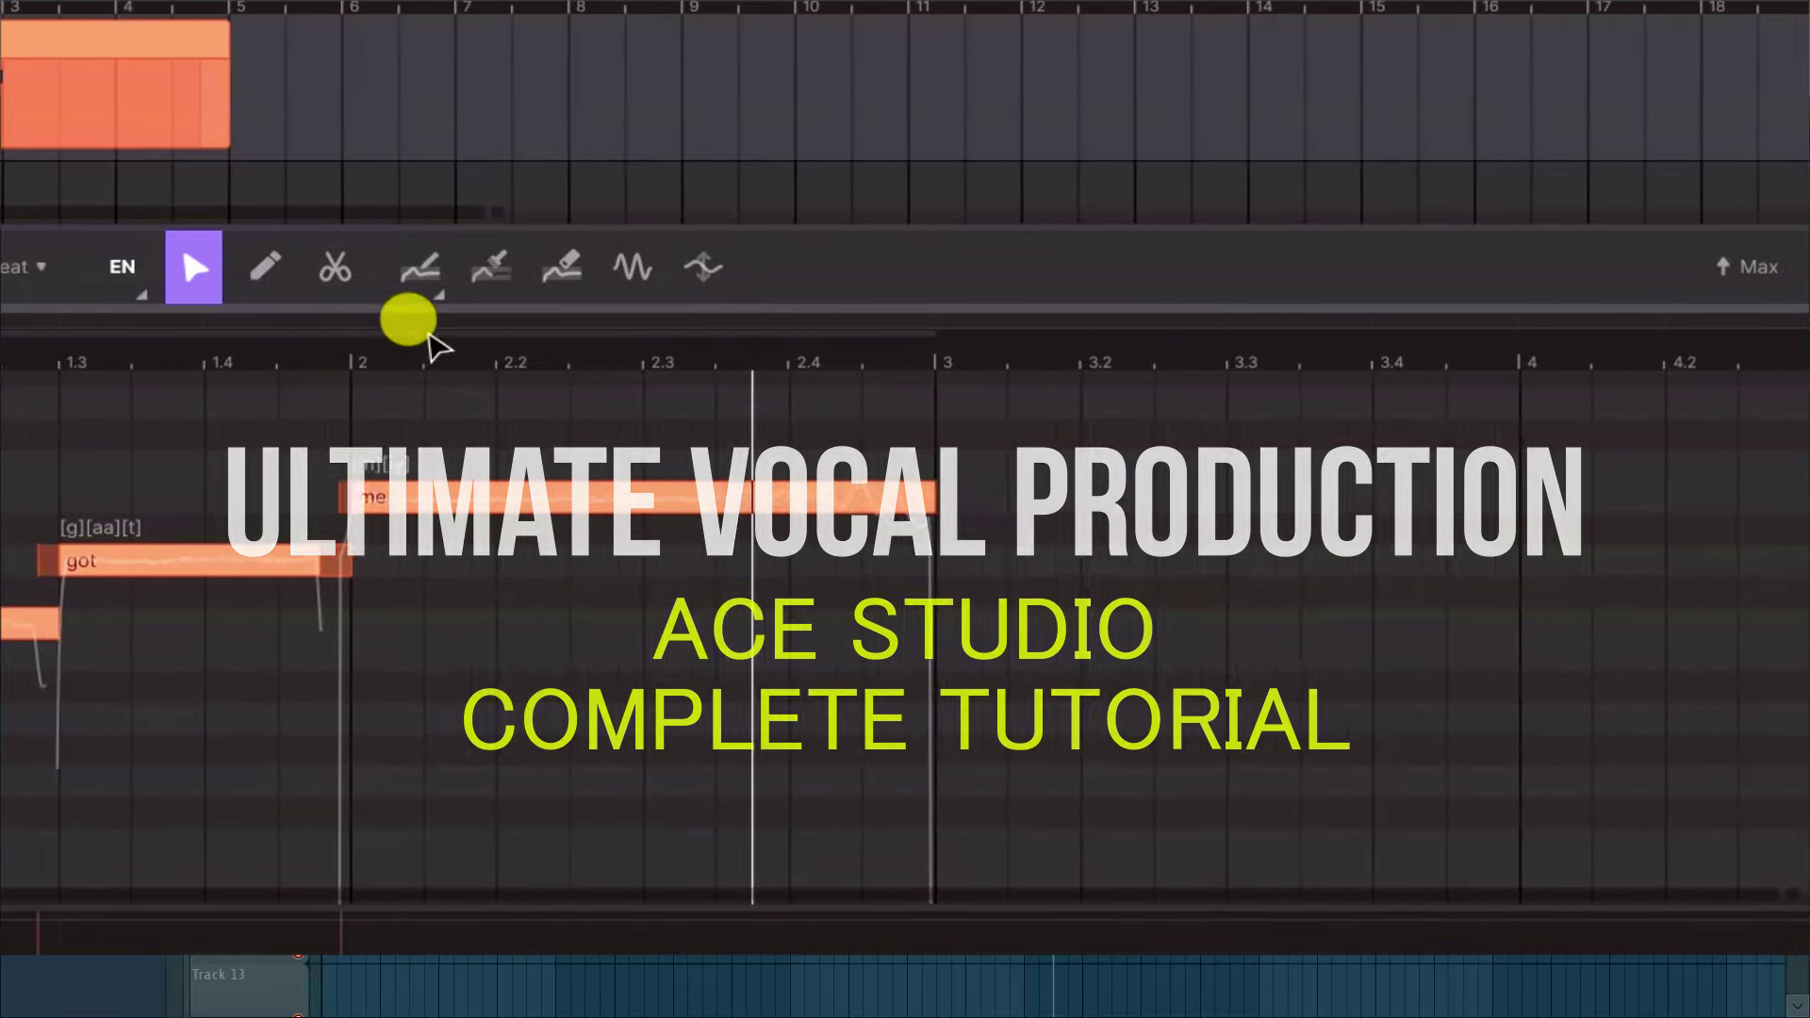
click(467, 267)
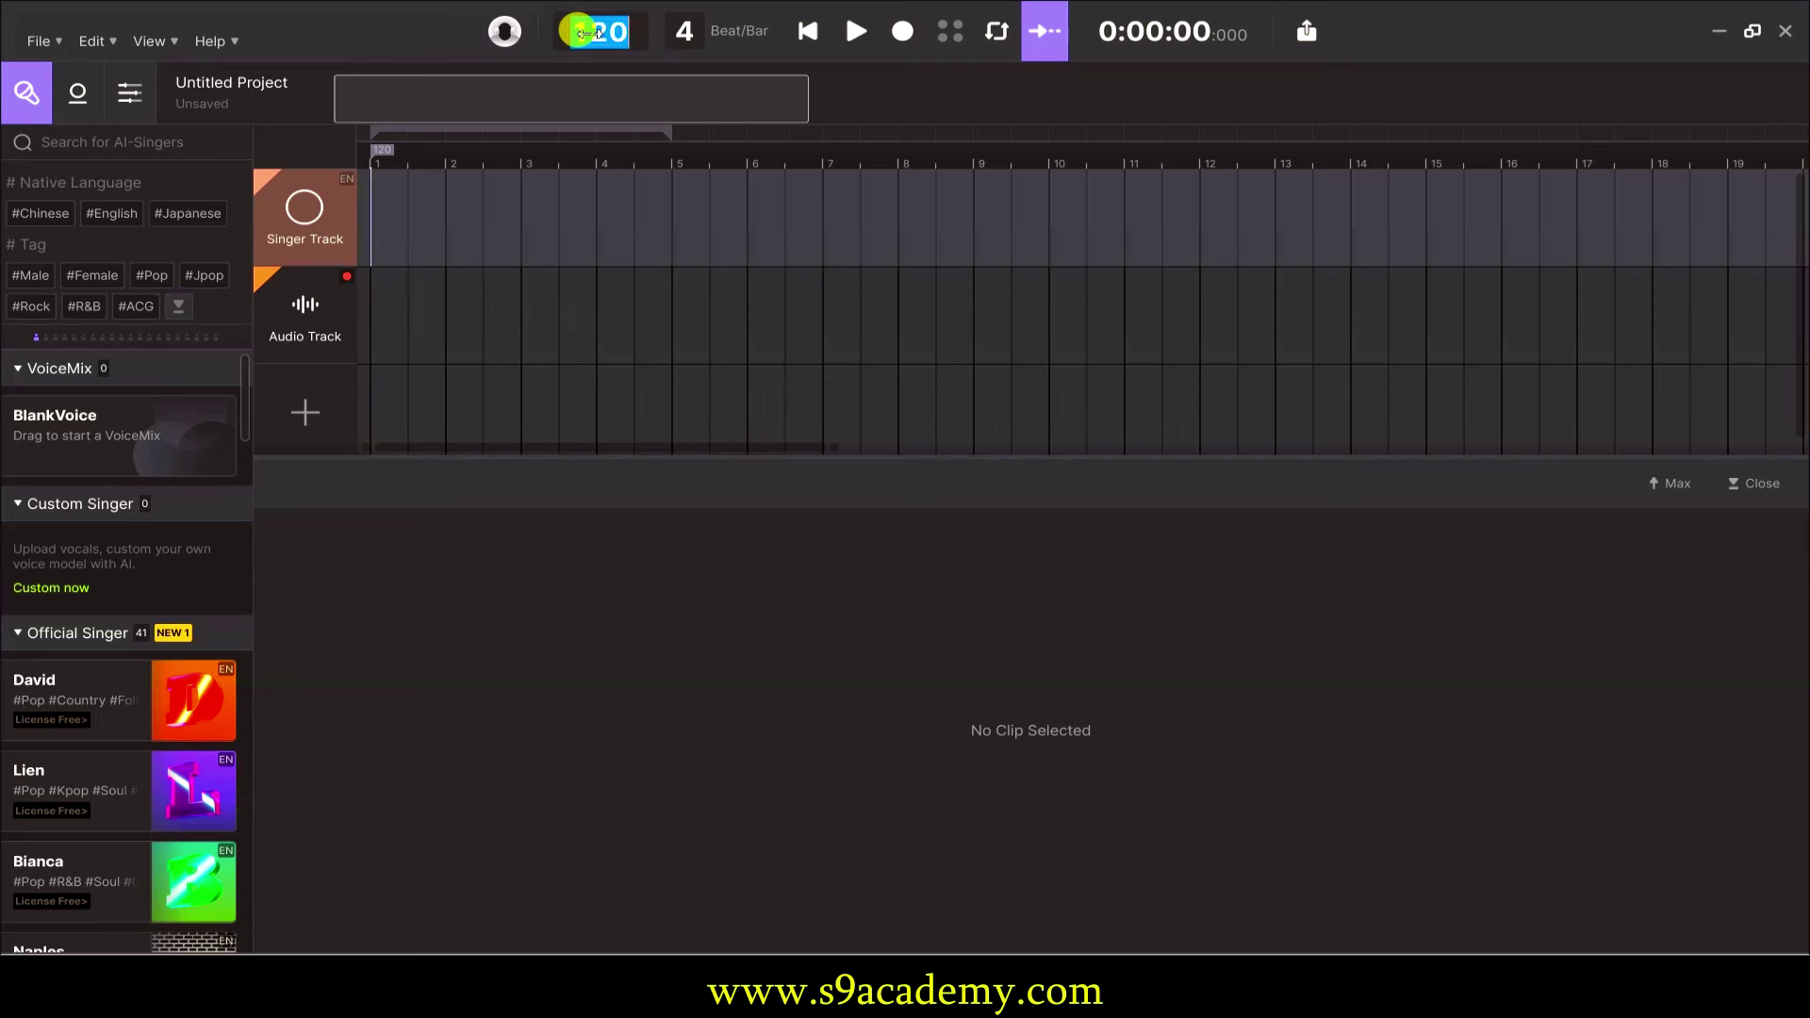
Set the project tempo to 92 BPM and turn on the metronome.
key(Return)
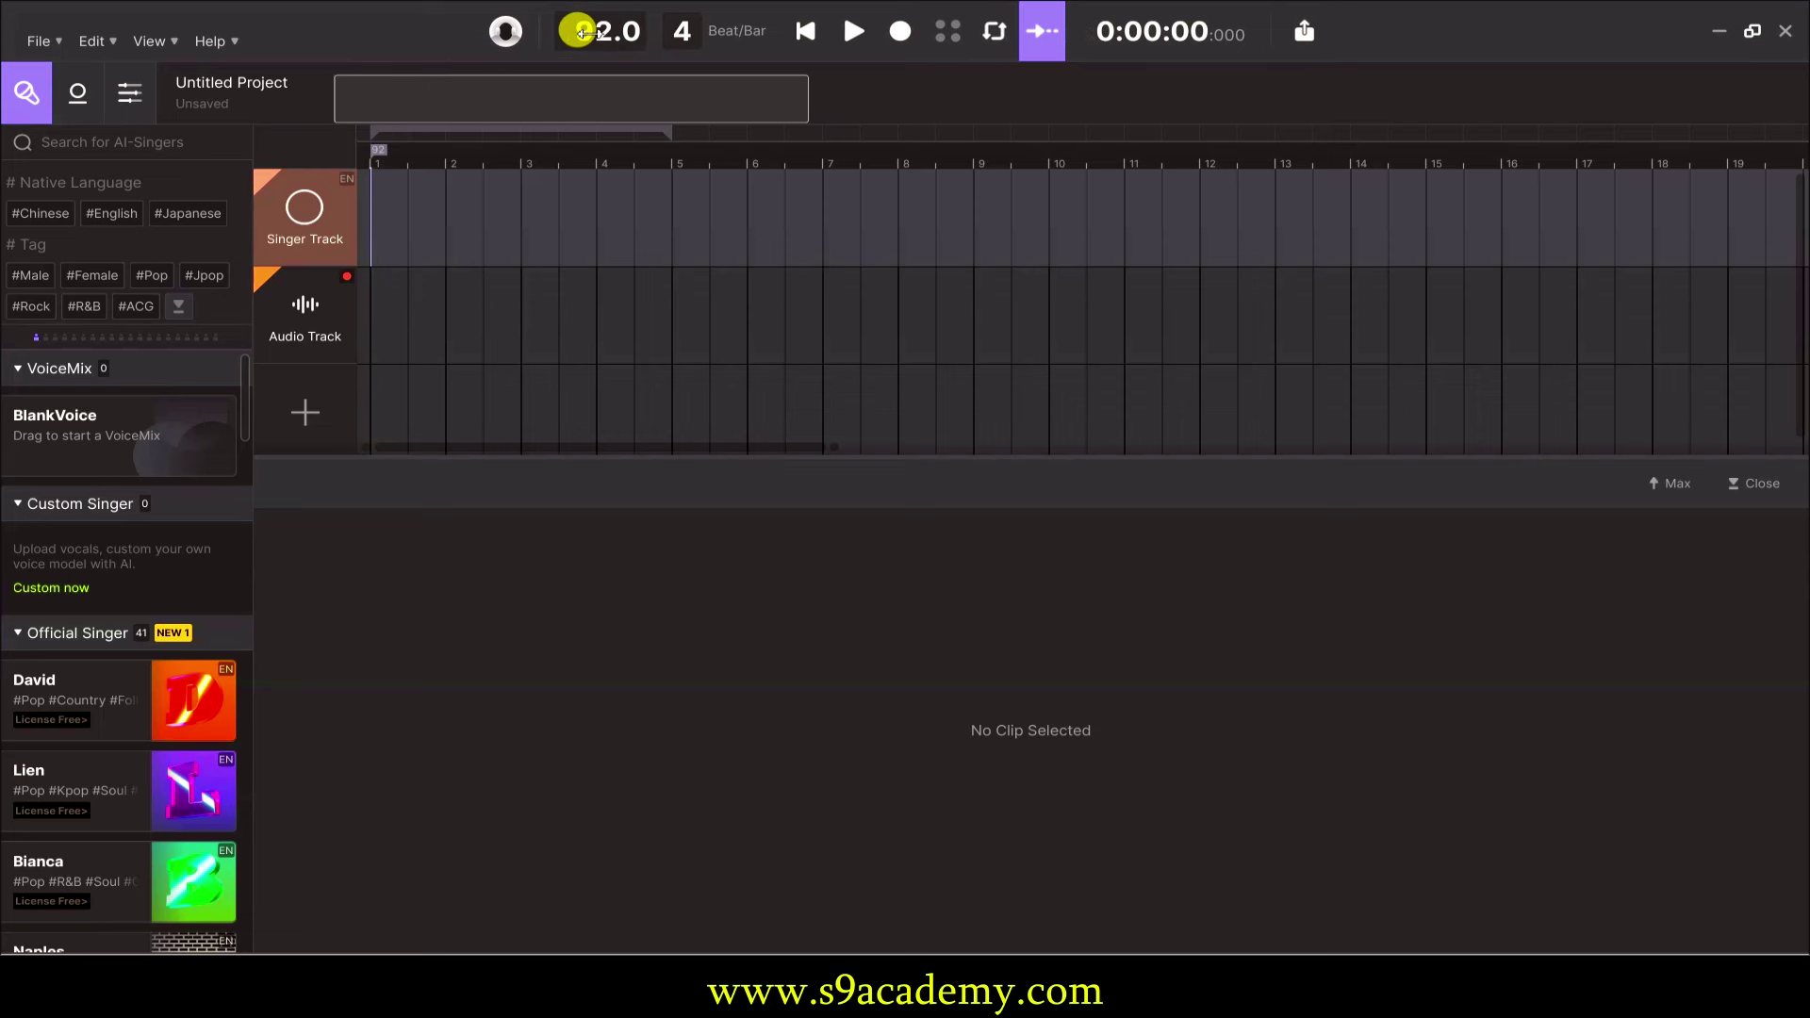
click(945, 34)
key(space)
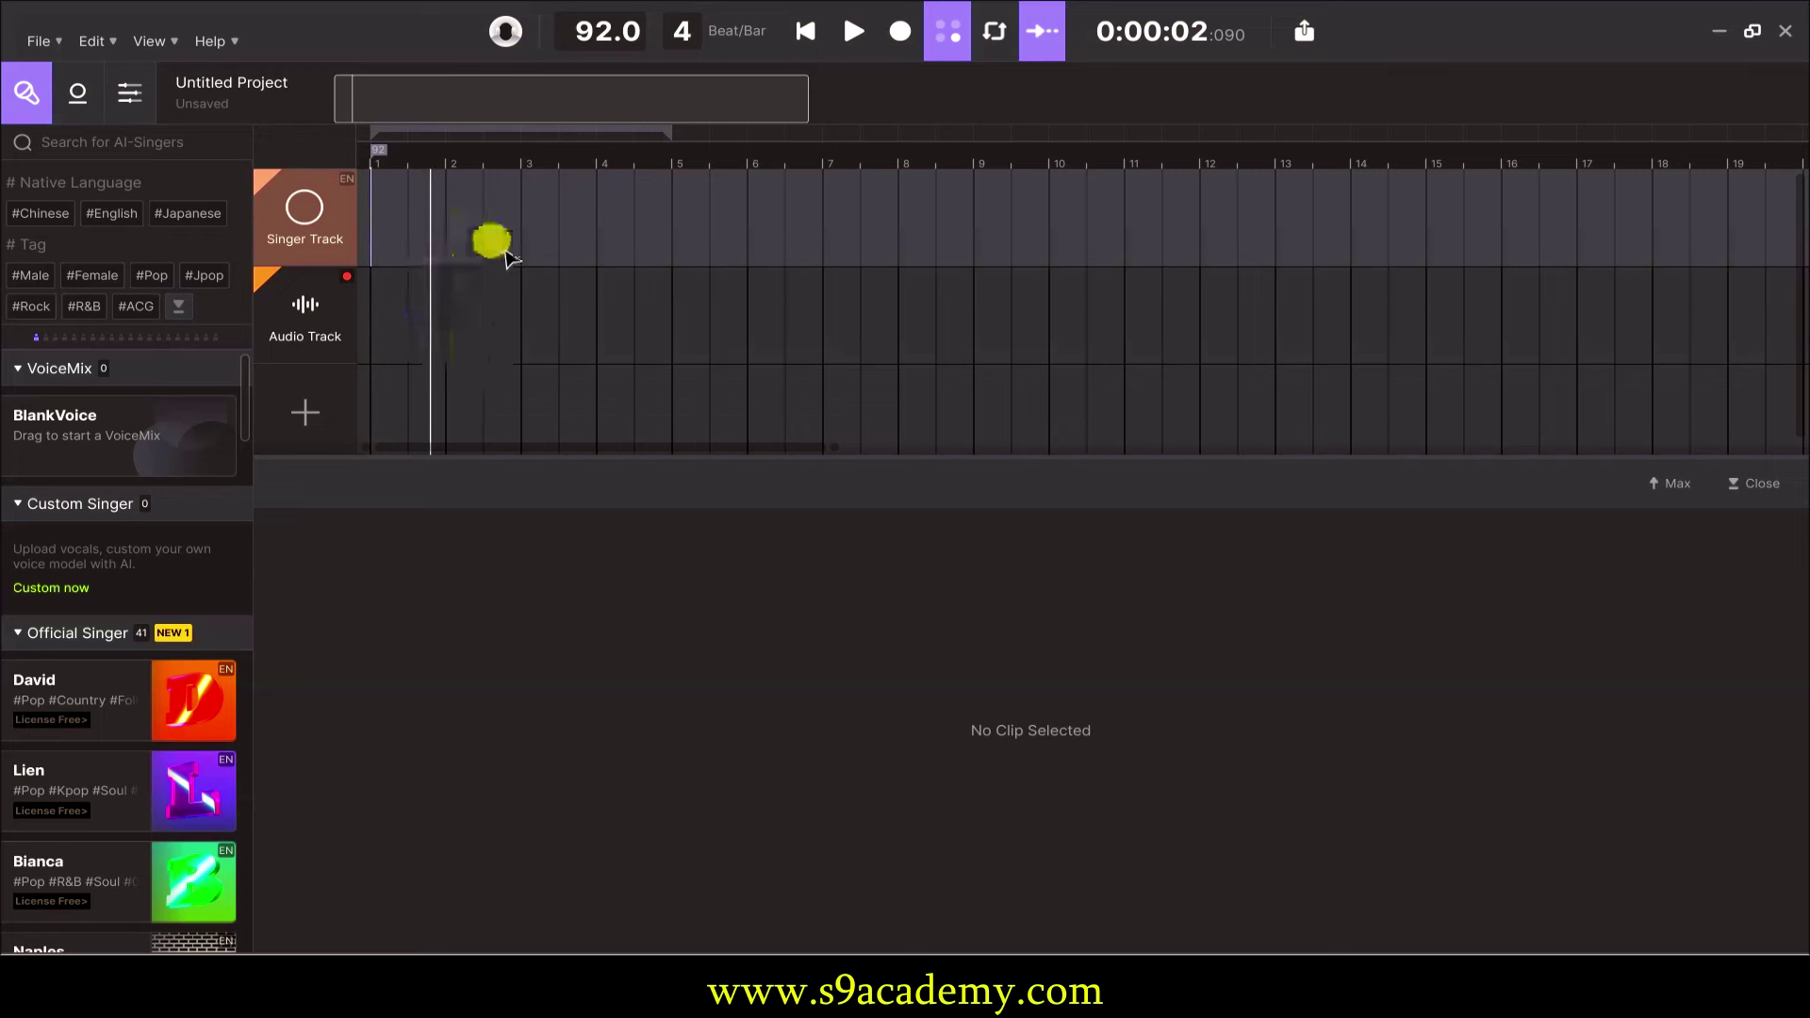
Create a clip at bar 1 of the singer track and add ascending C4, D4 and E4 notes of two, two and four beats.
mouse_move(323, 247)
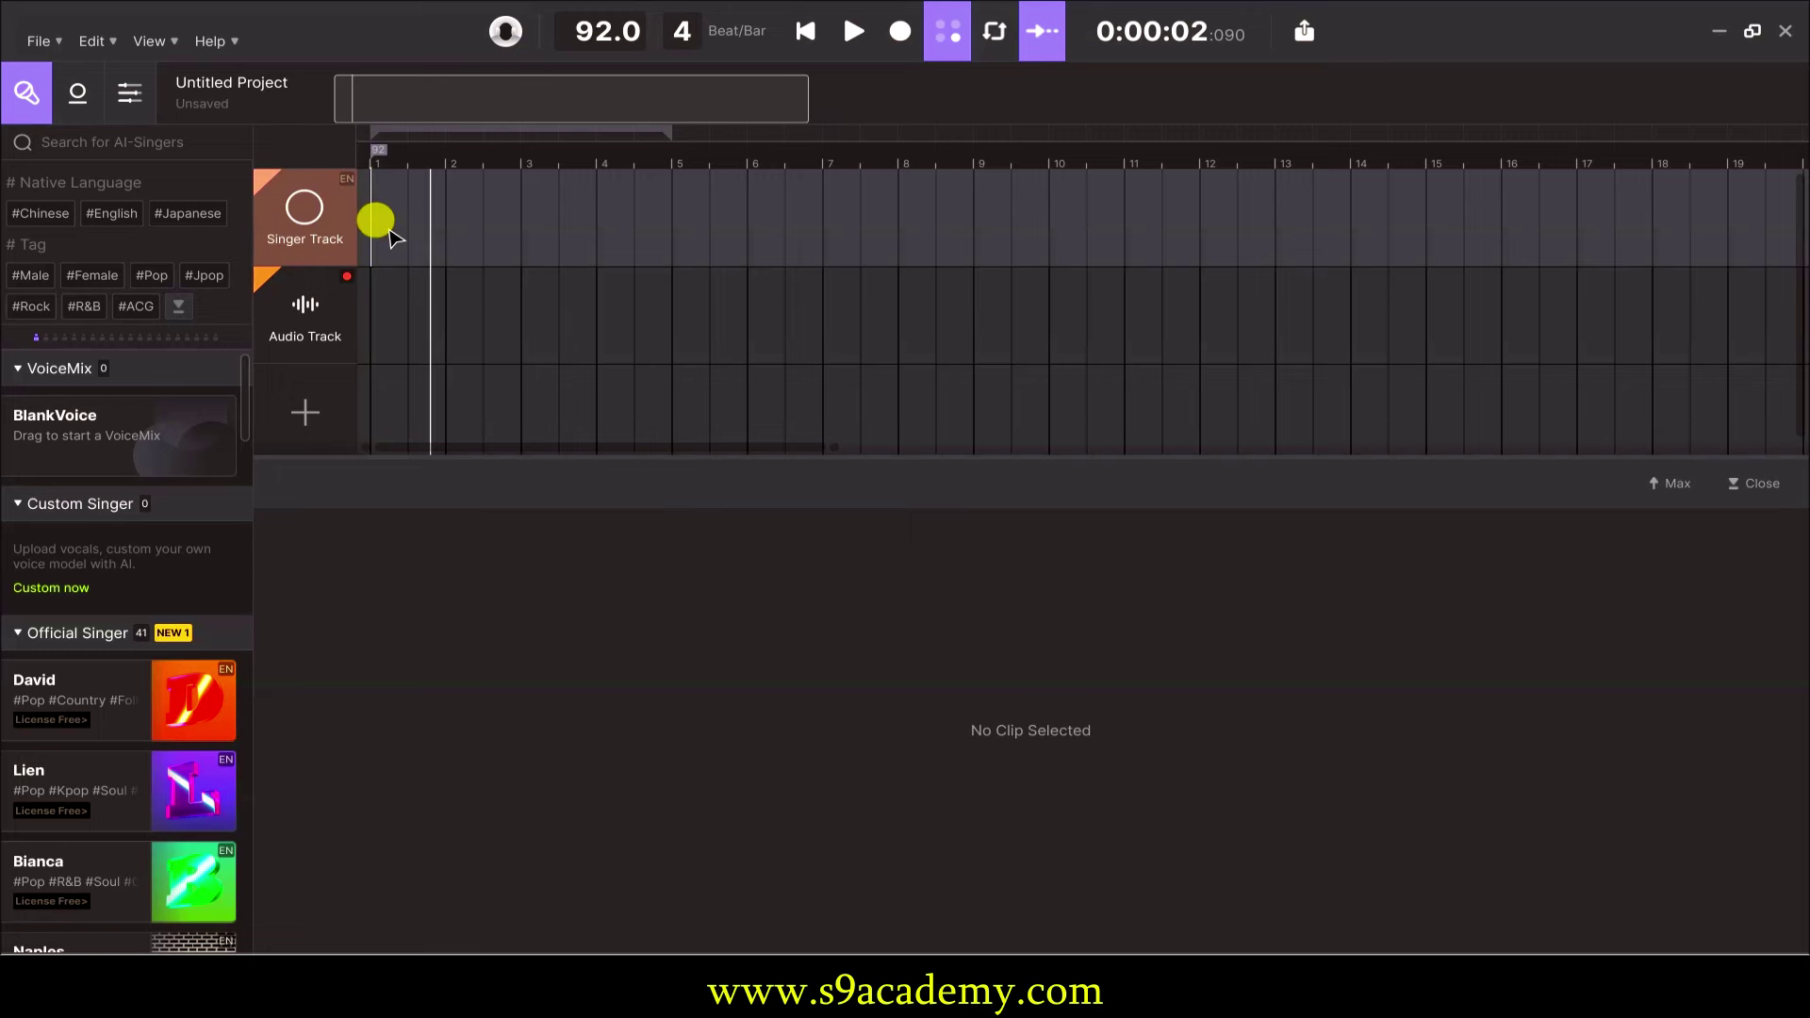
double_click(387, 224)
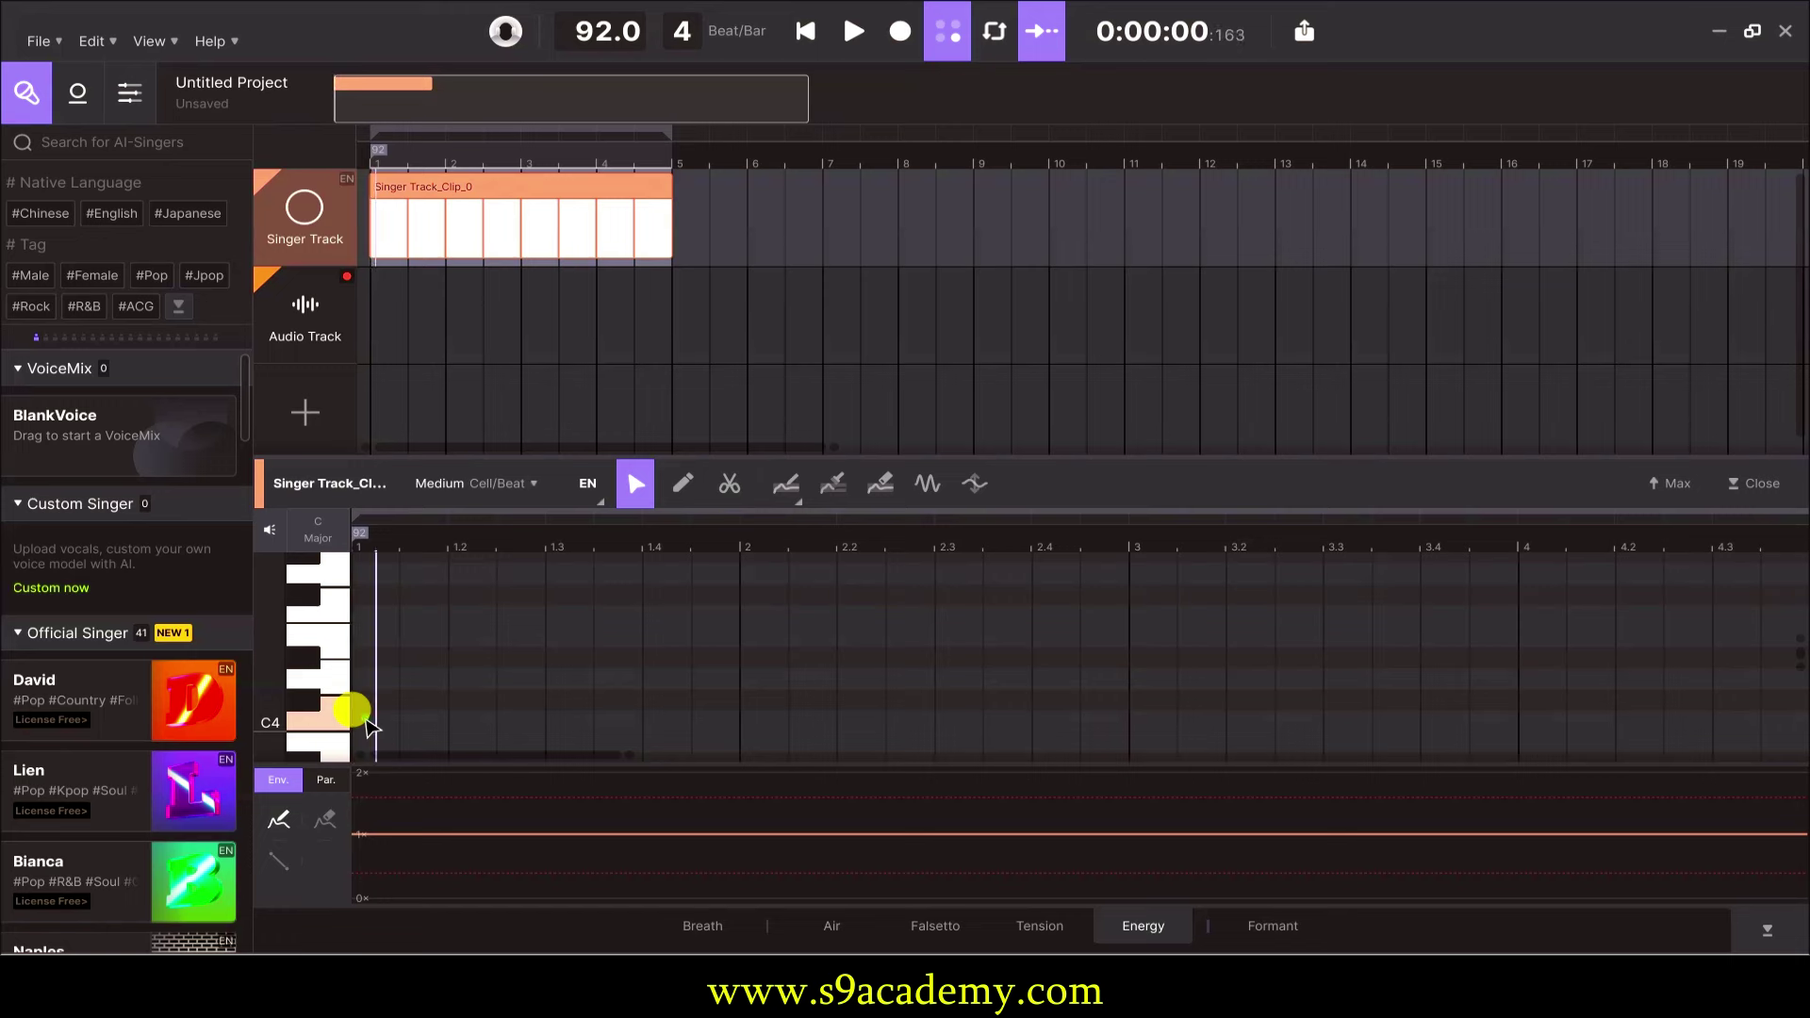
double_click(367, 723)
drag(385, 725, 523, 568)
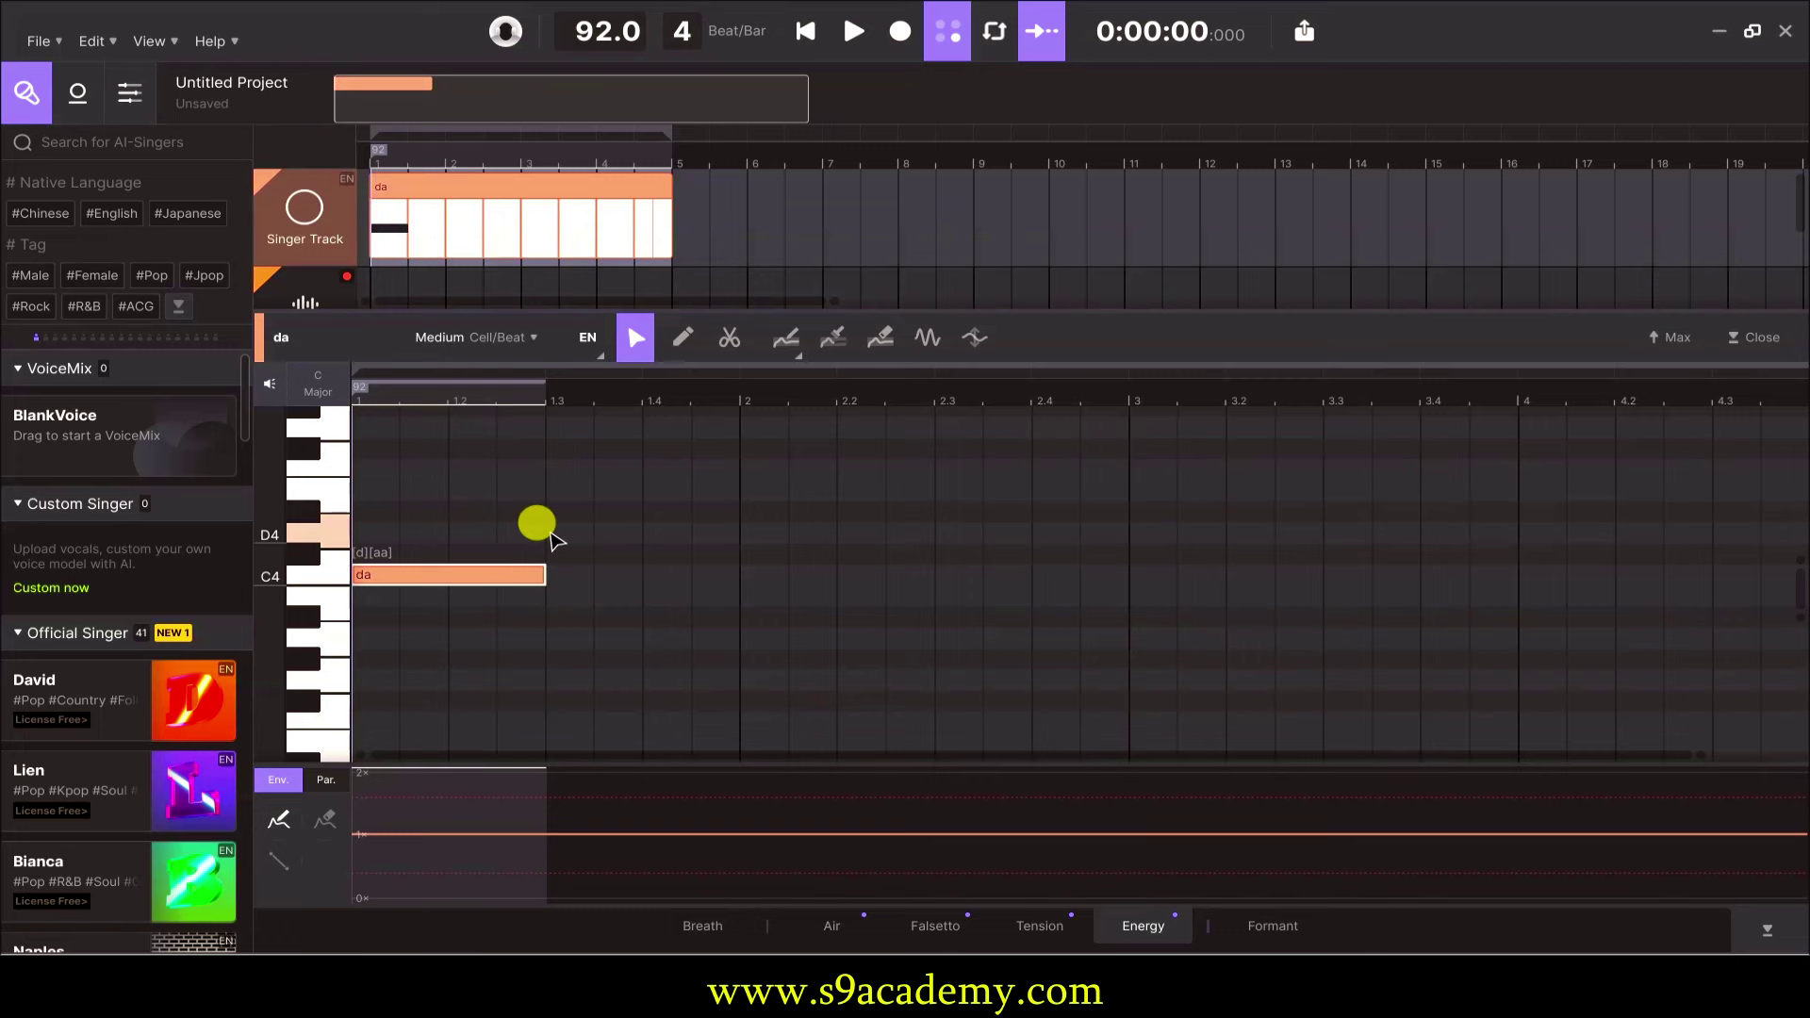
double_click(539, 524)
drag(564, 530, 695, 525)
click(799, 33)
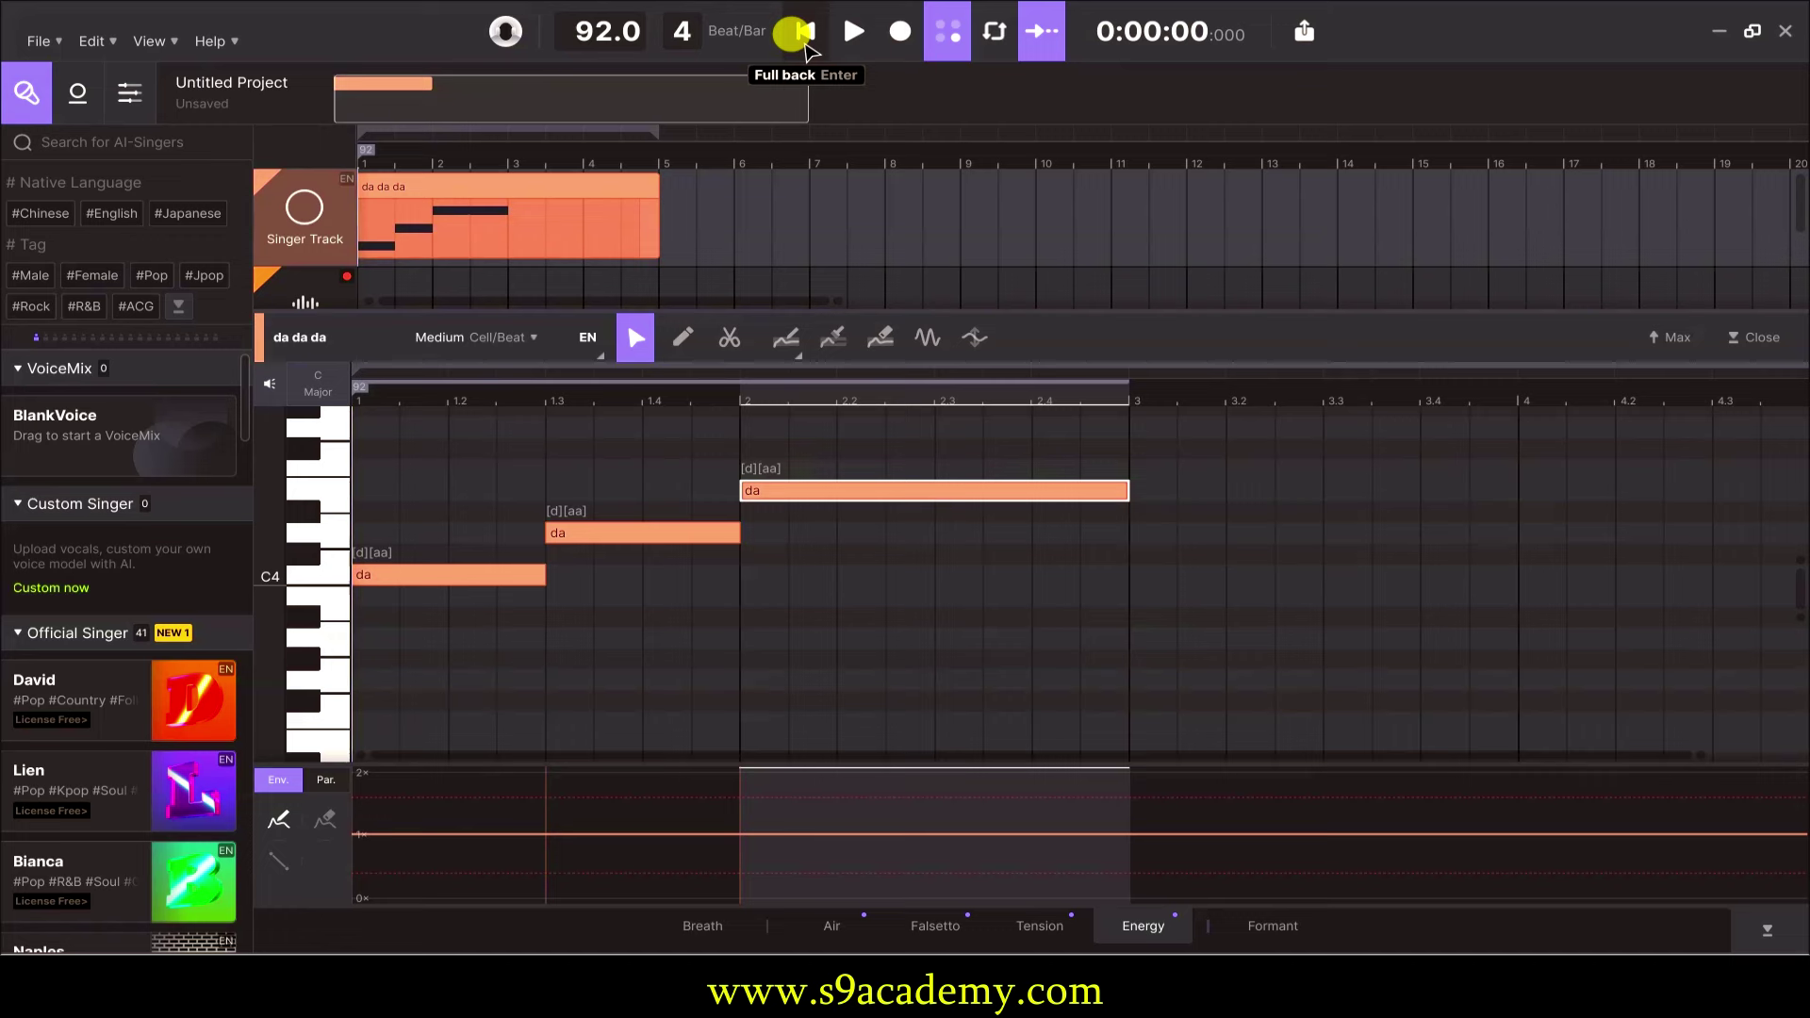
key(space)
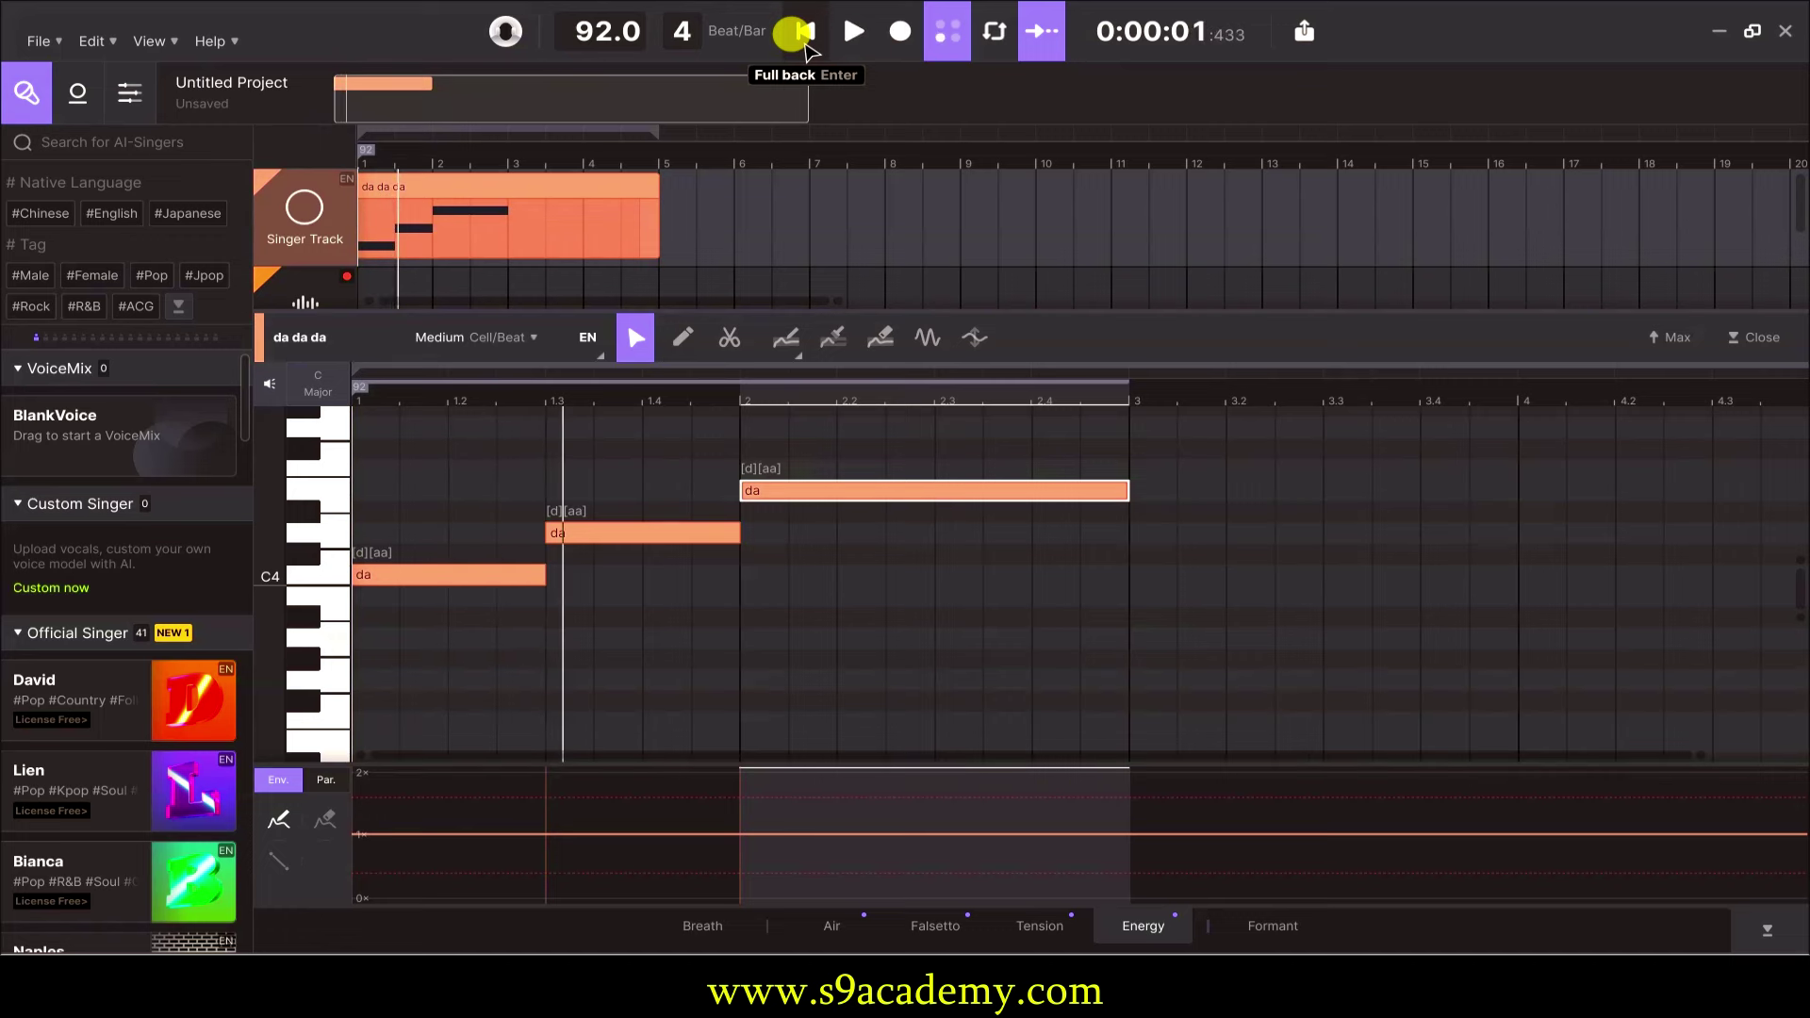
Assign the official singer Sidney to the singer track and play the melody from the start.
scroll(84, 711, down, 10)
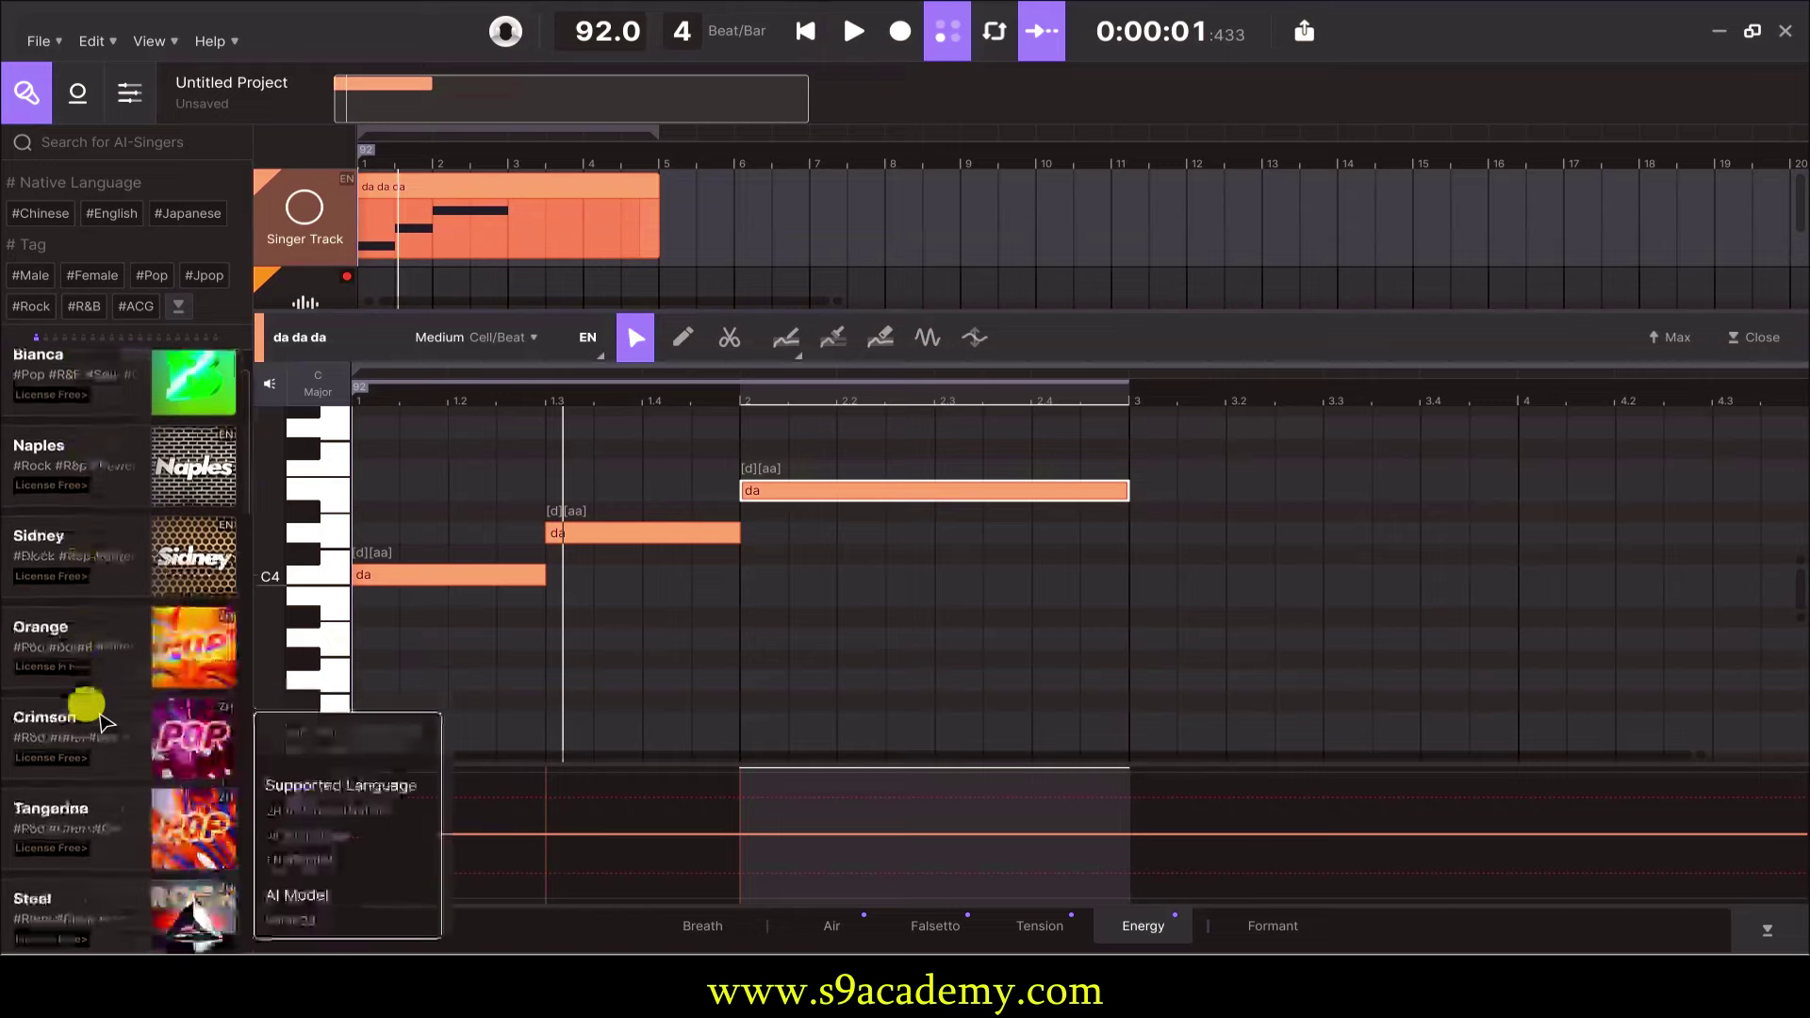
scroll(104, 721, down, 3)
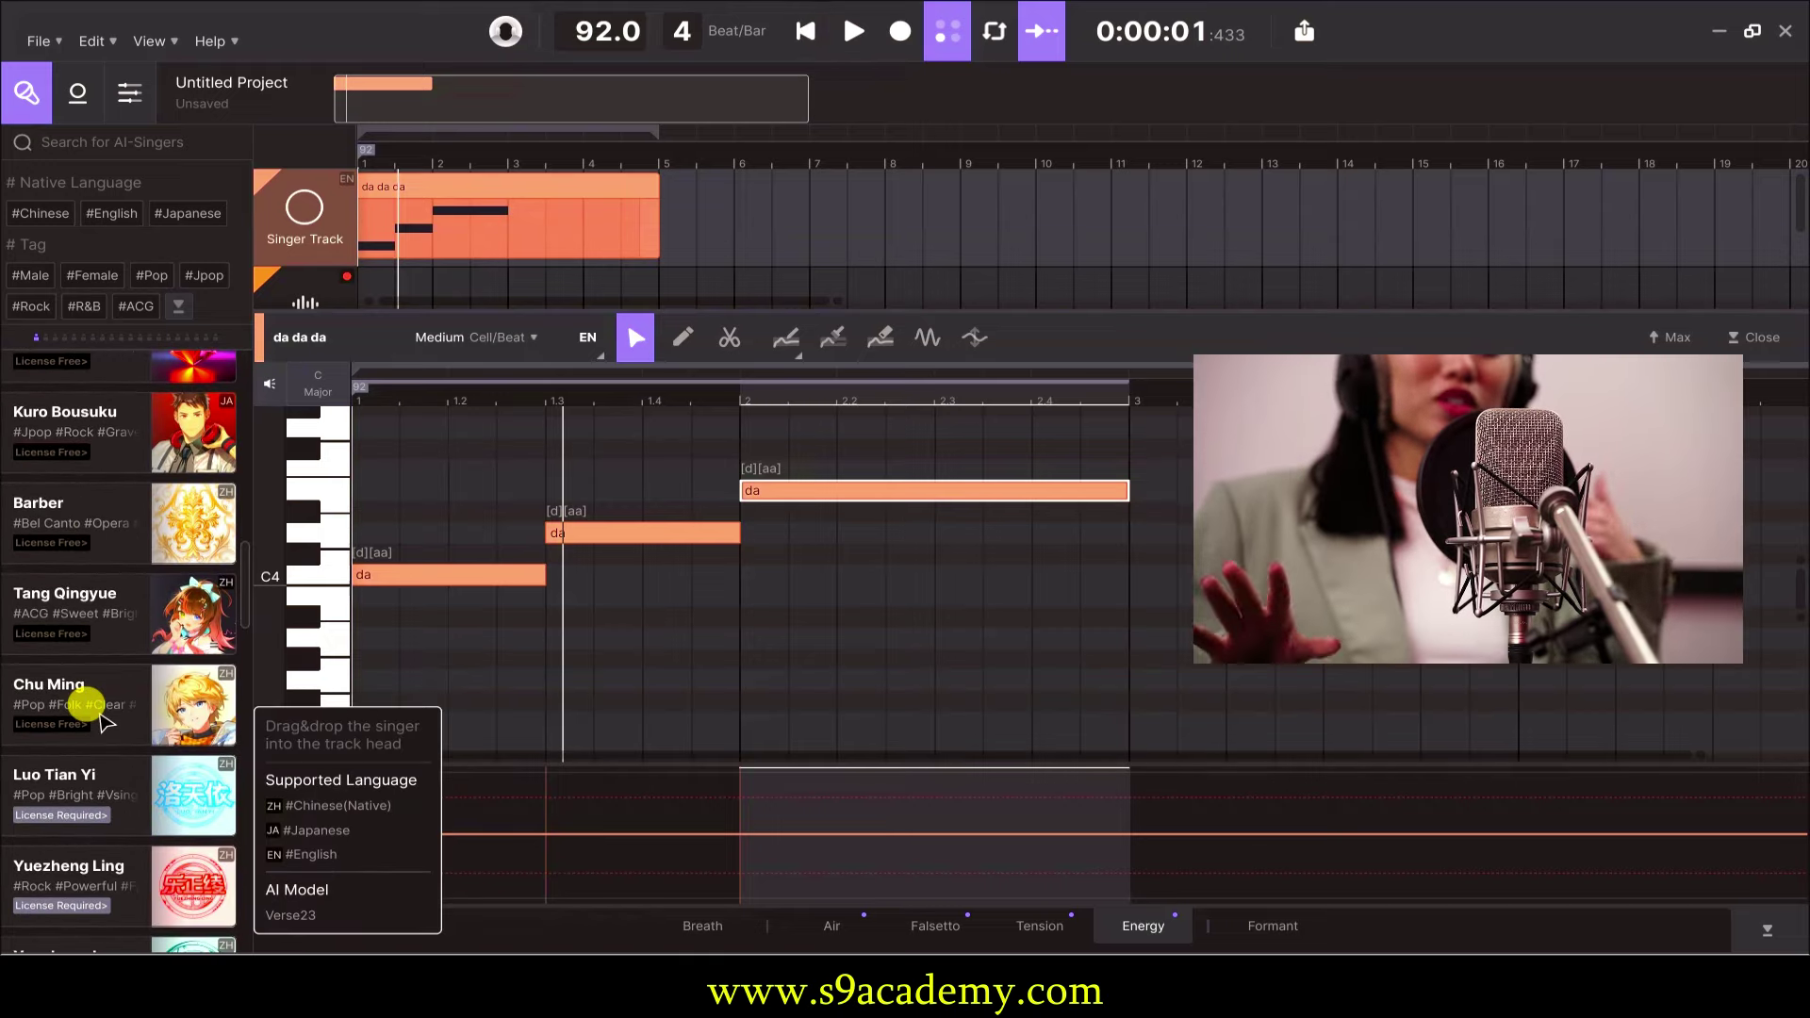
scroll(103, 721, up, 9)
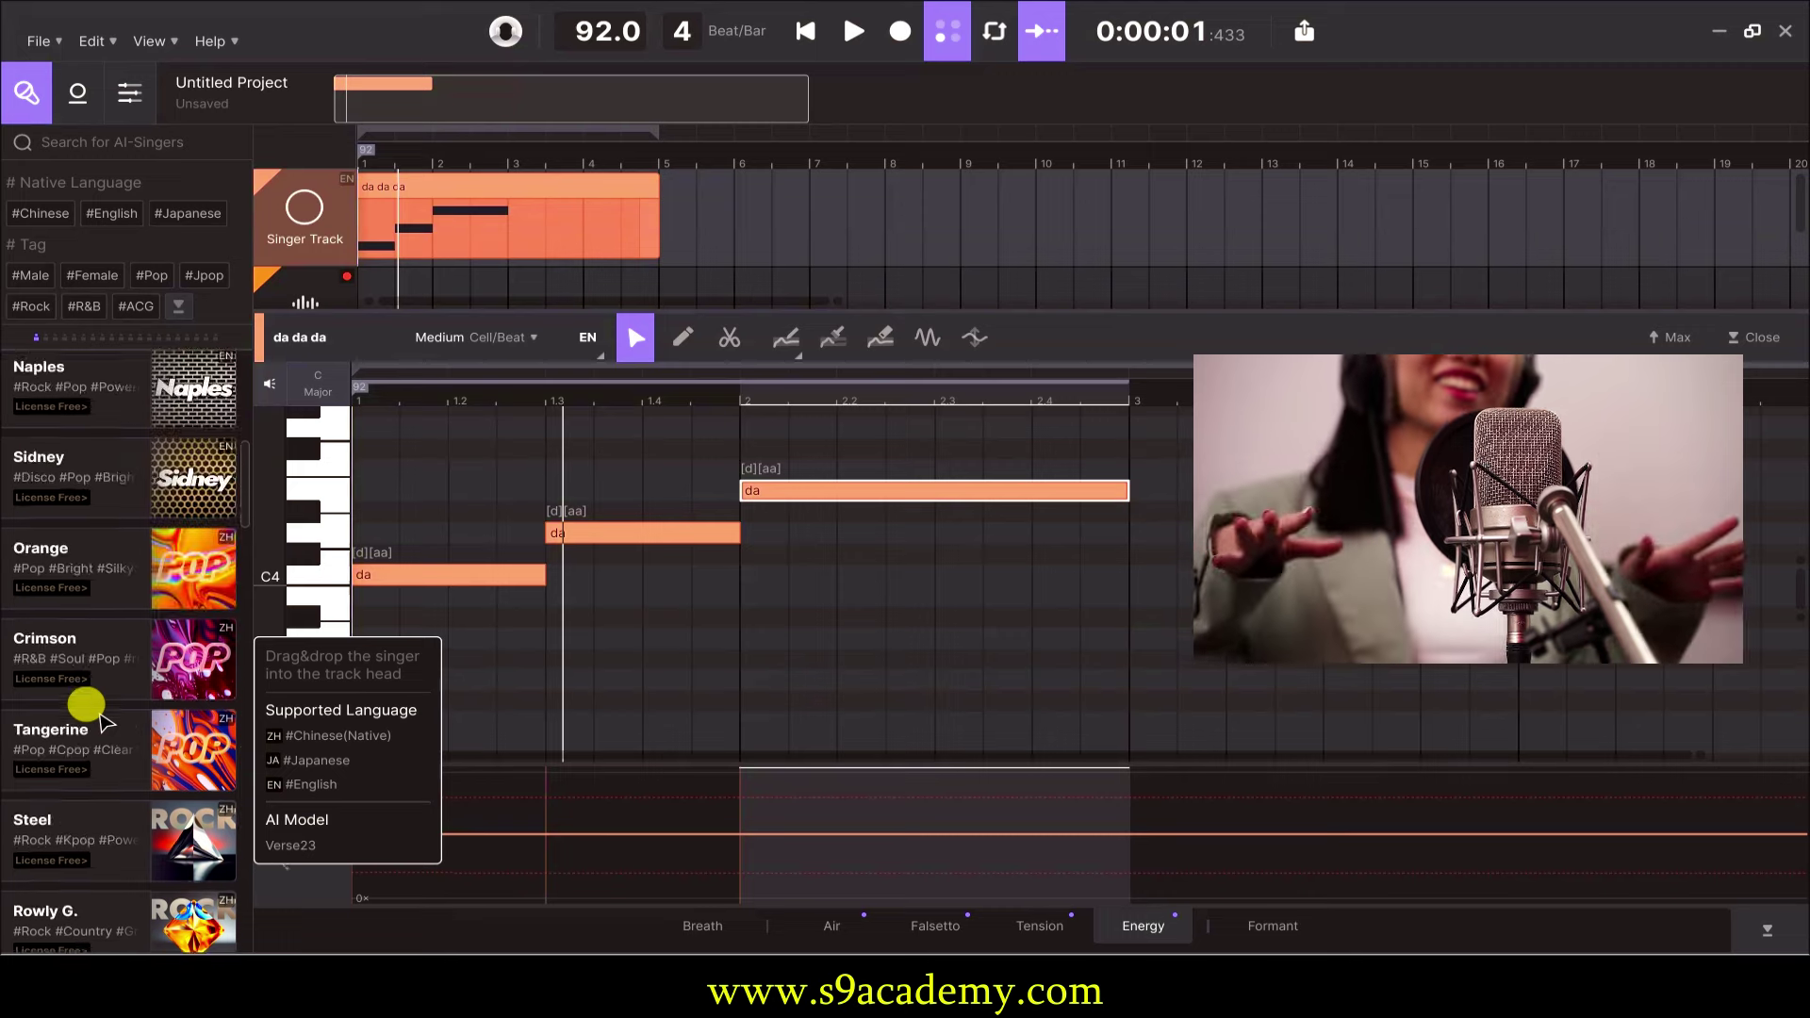
scroll(103, 721, up, 1)
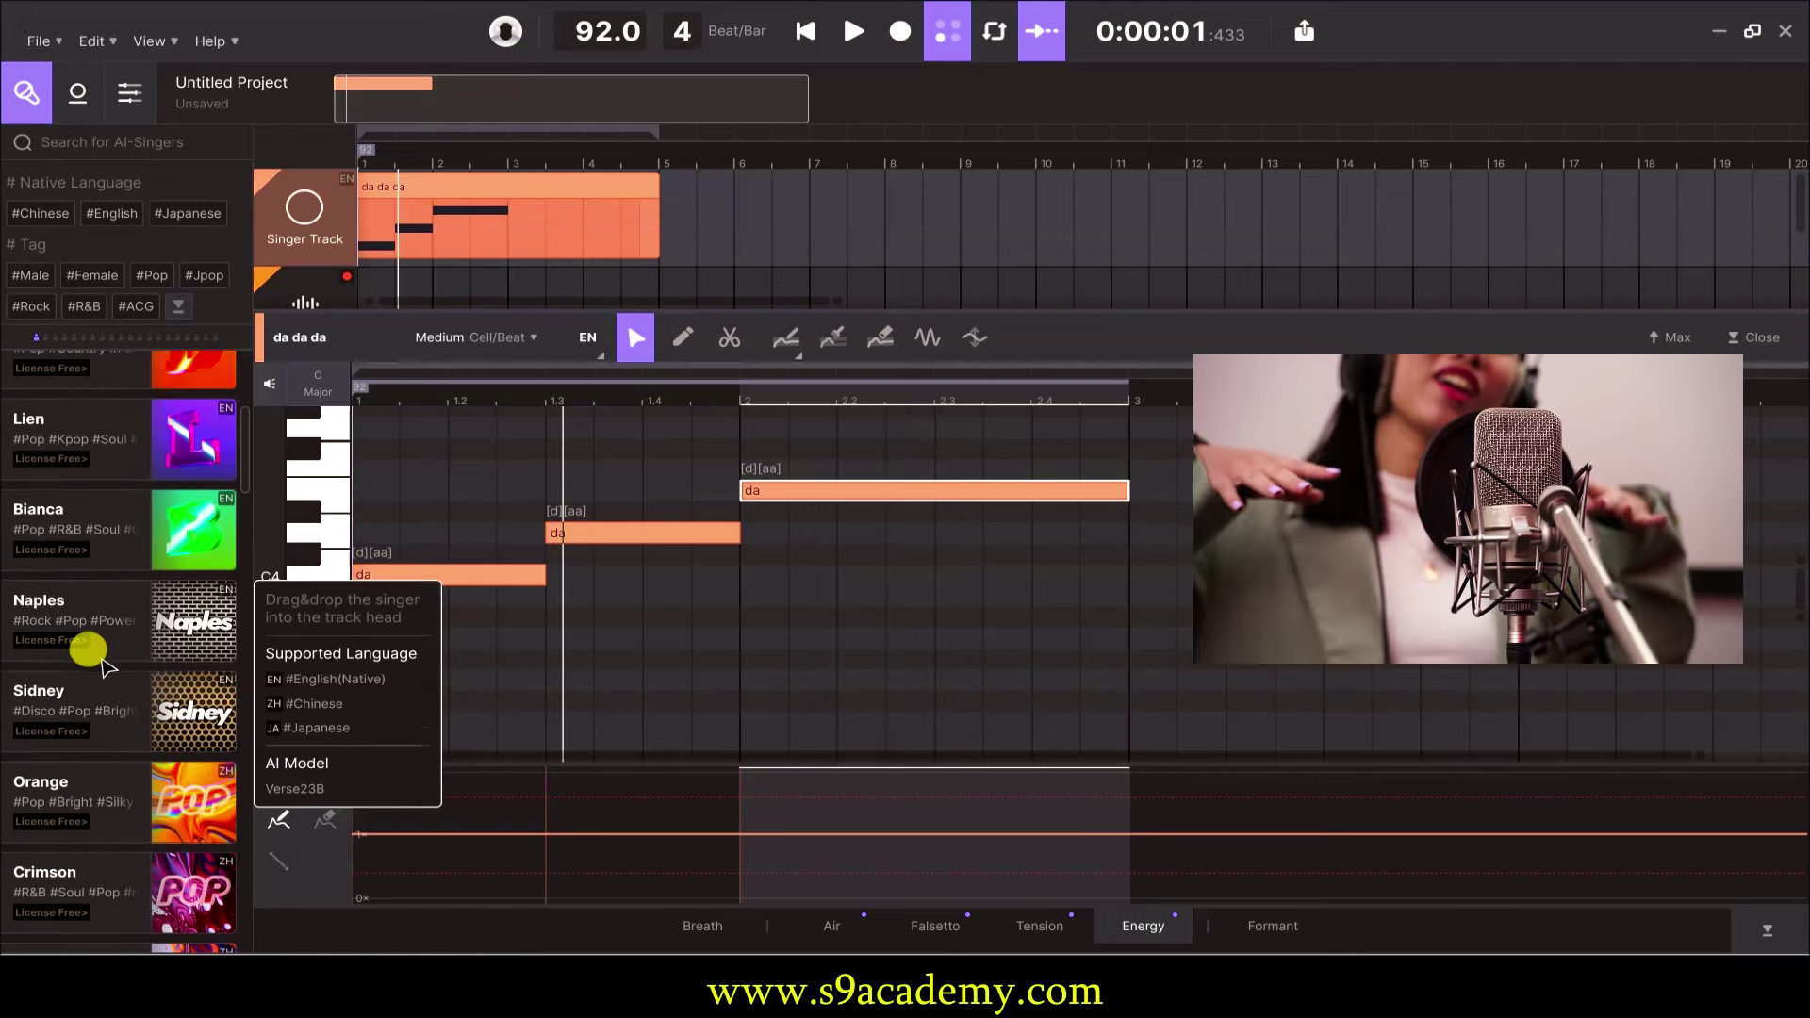
drag(94, 705, 255, 210)
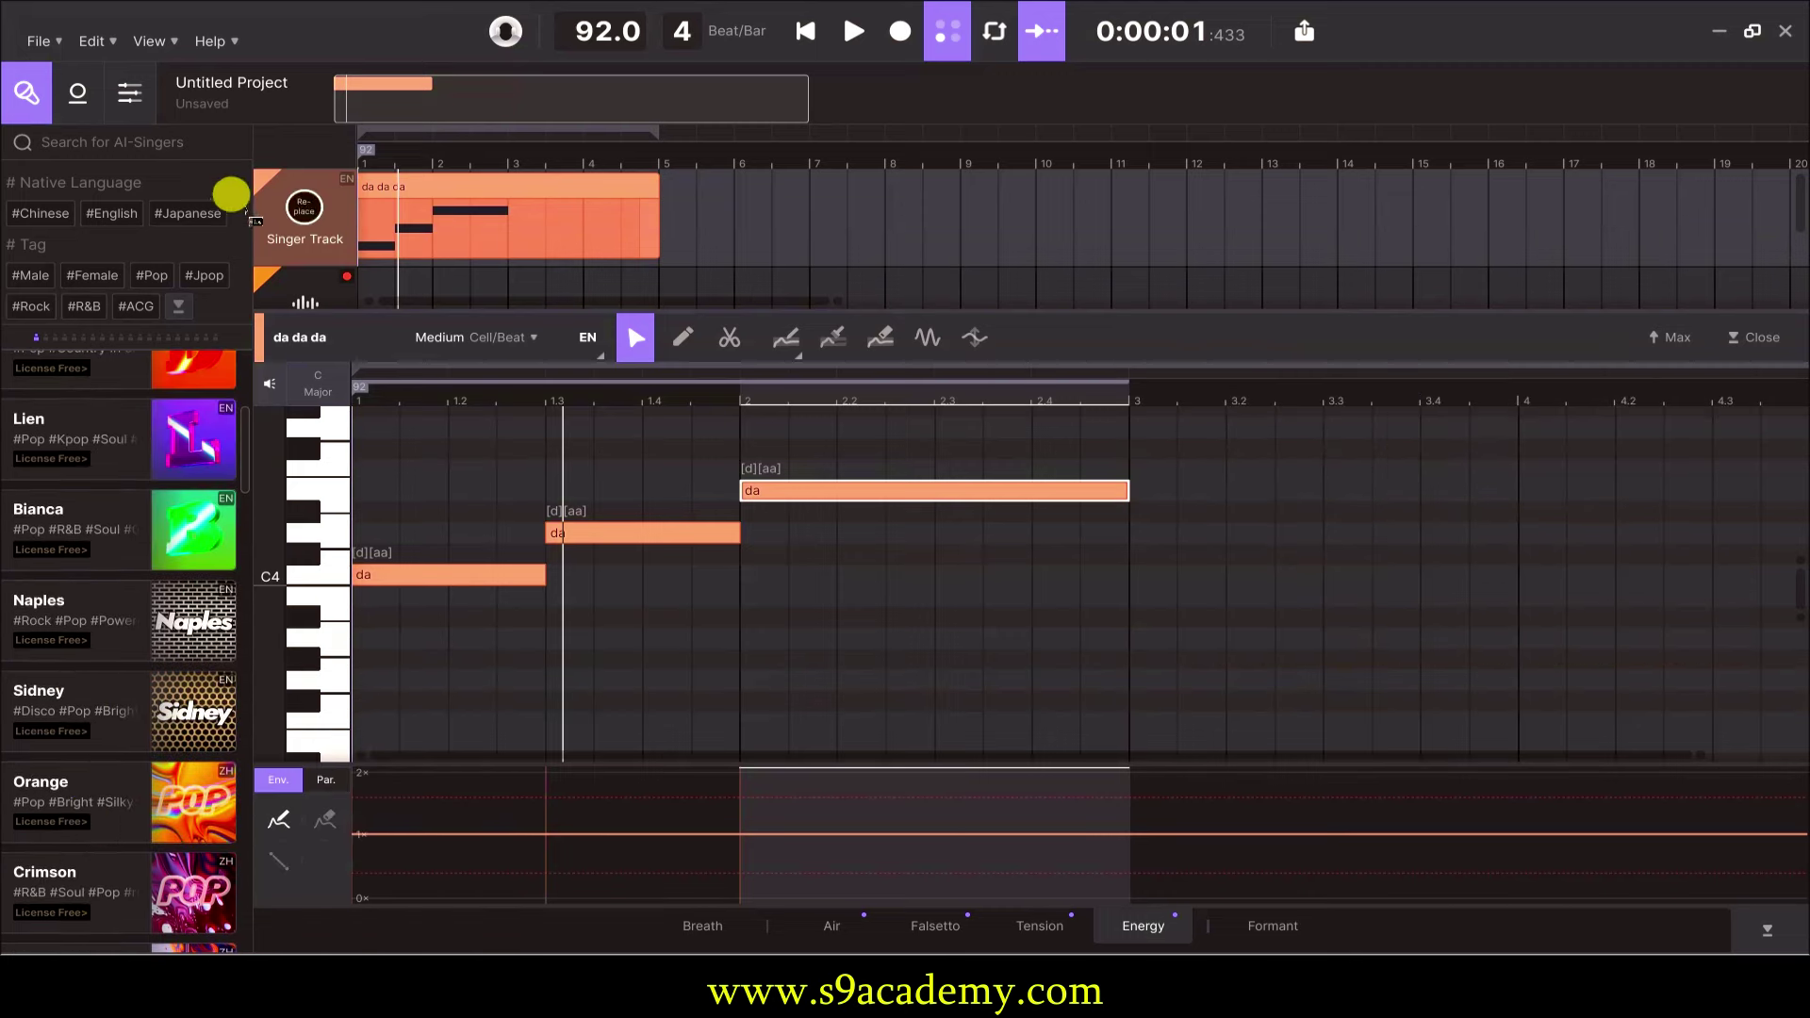
click(805, 32)
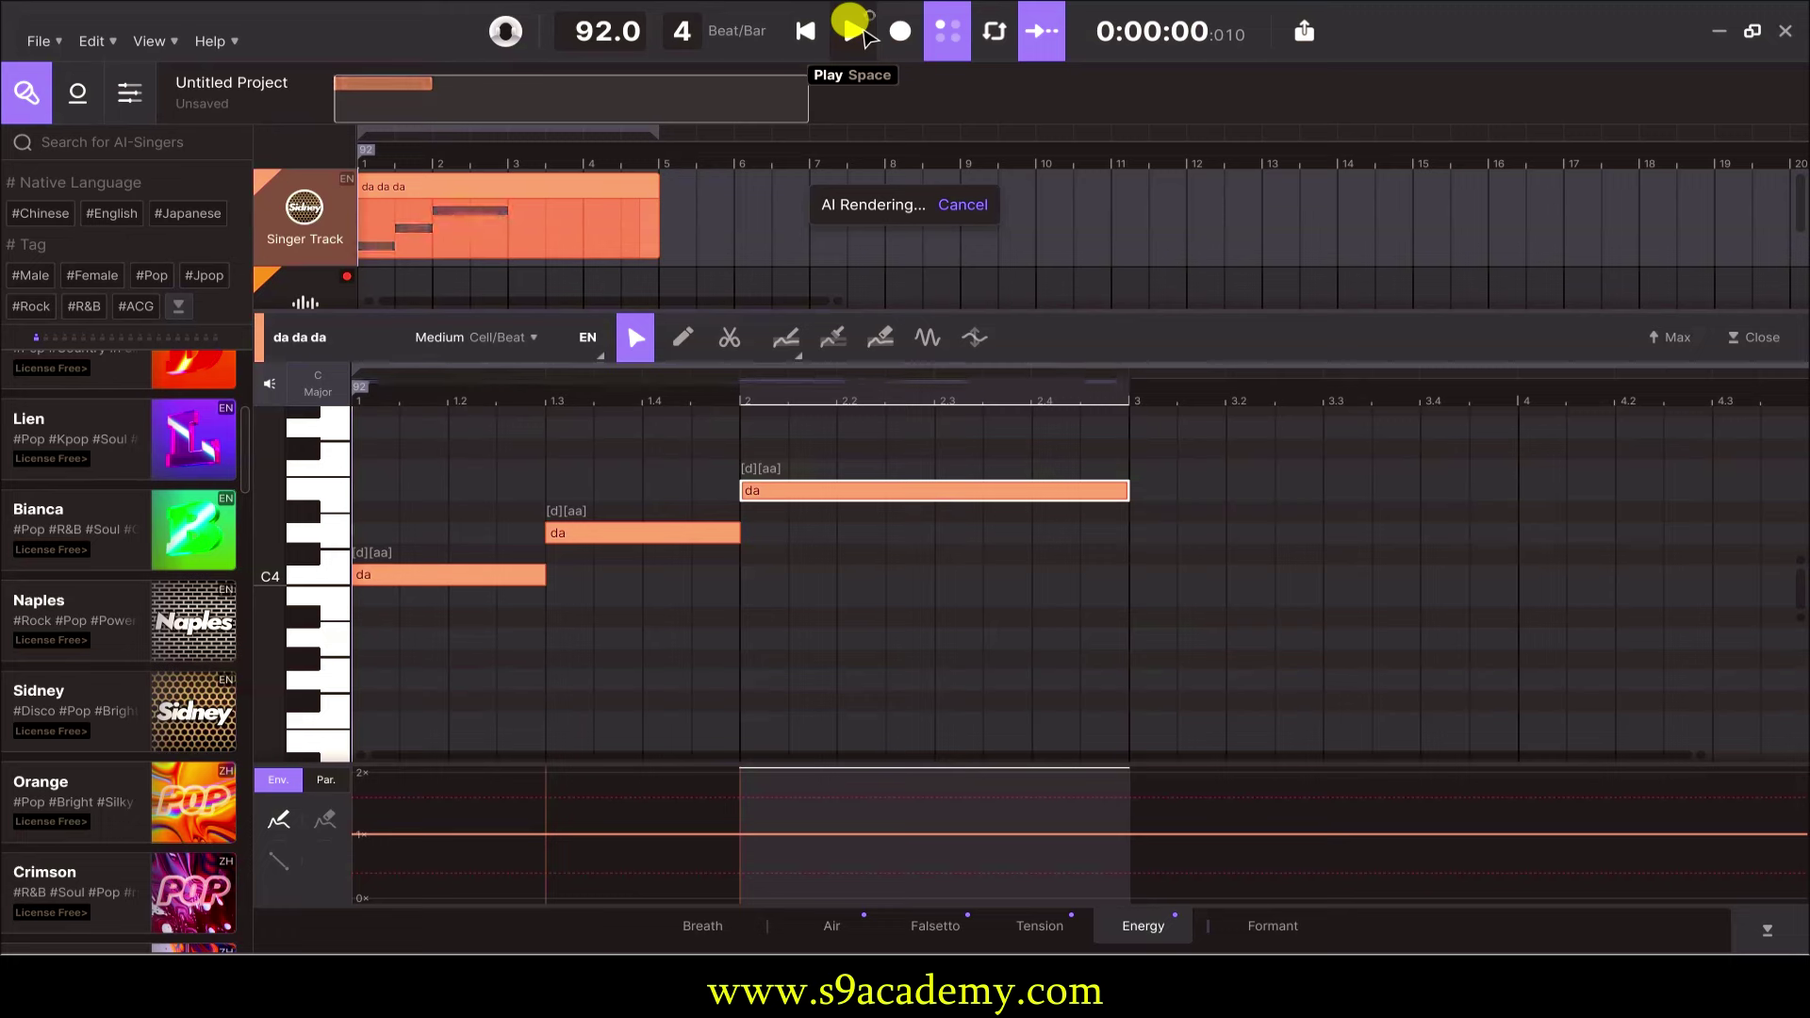
click(865, 36)
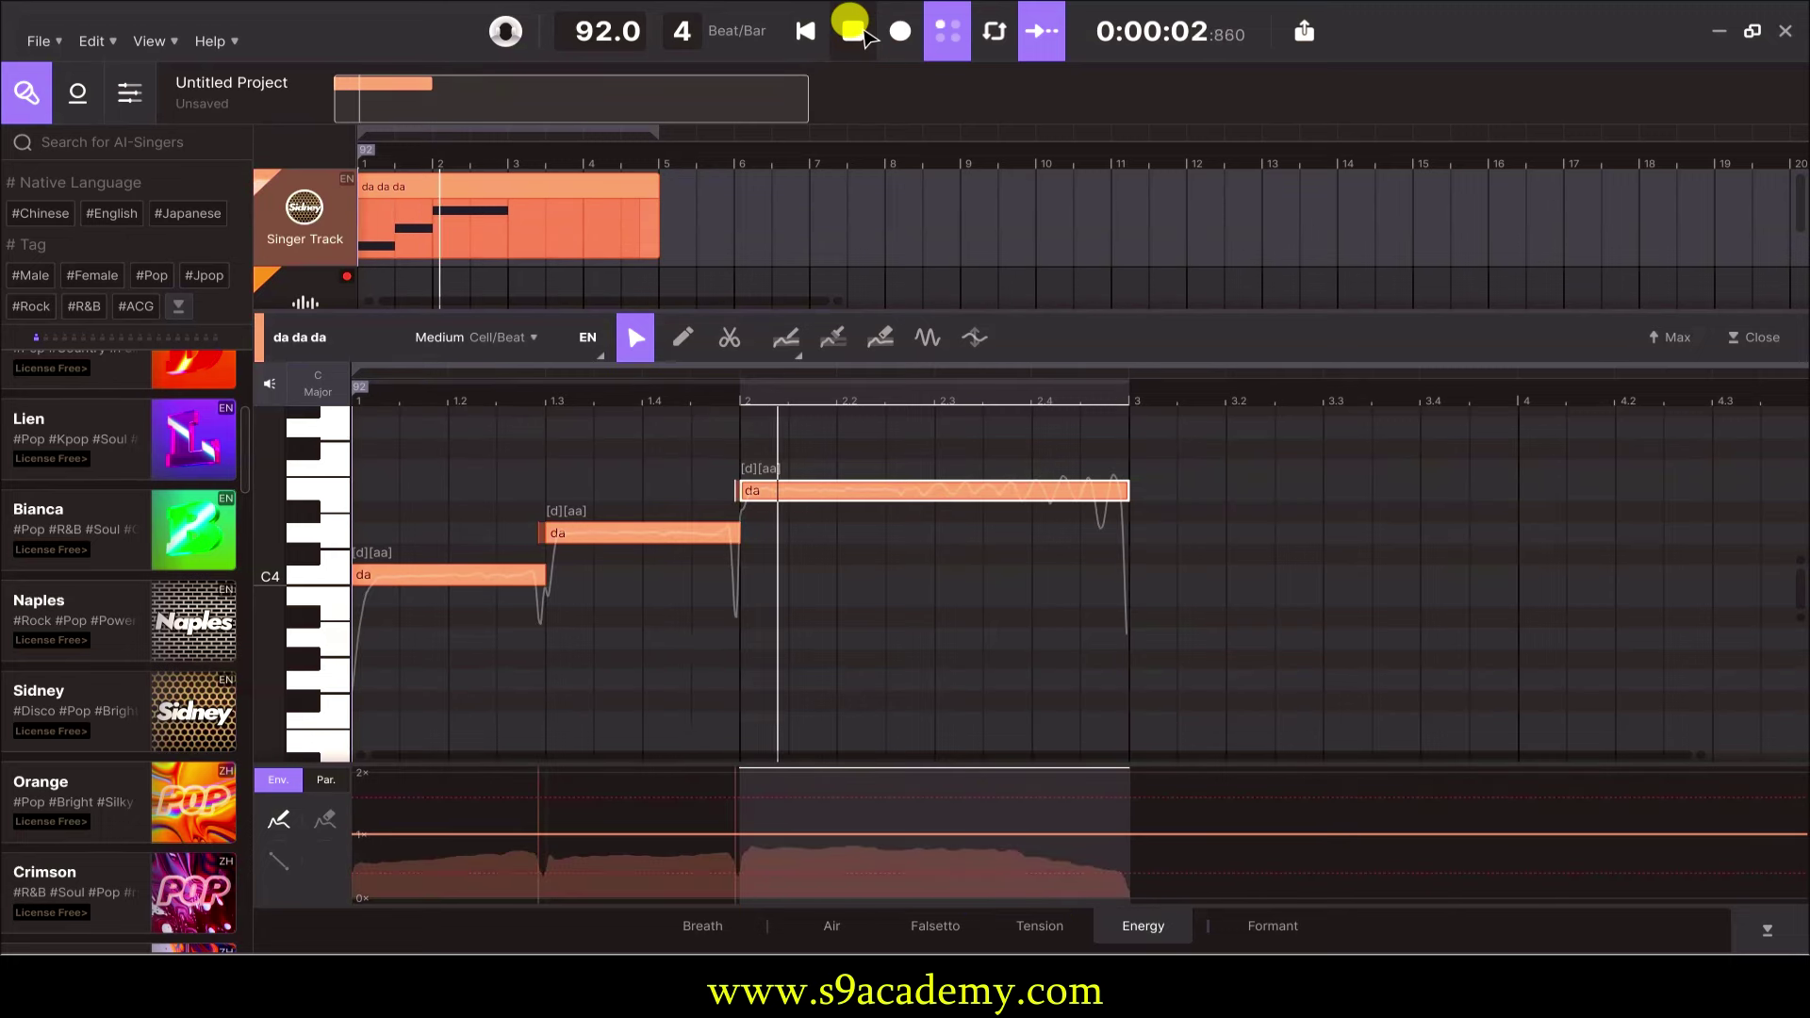
click(866, 36)
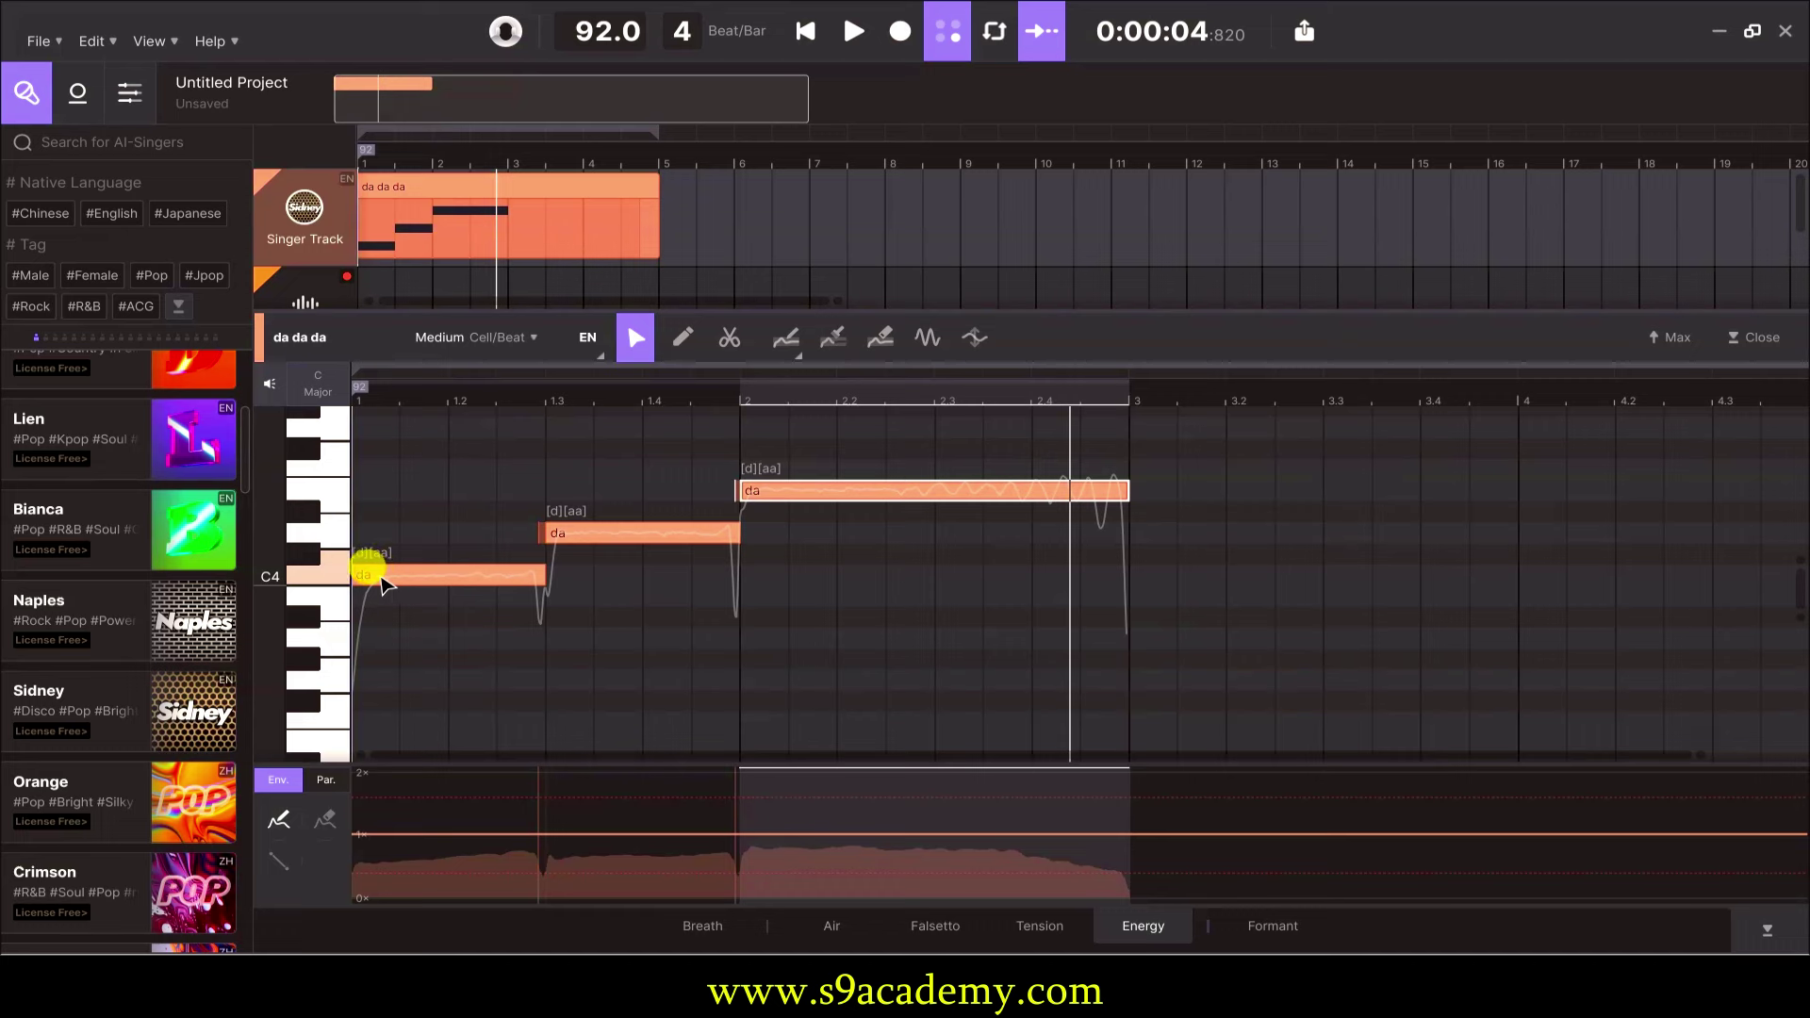
Set the lyrics of the three notes to "you", "got" and "me".
click(380, 583)
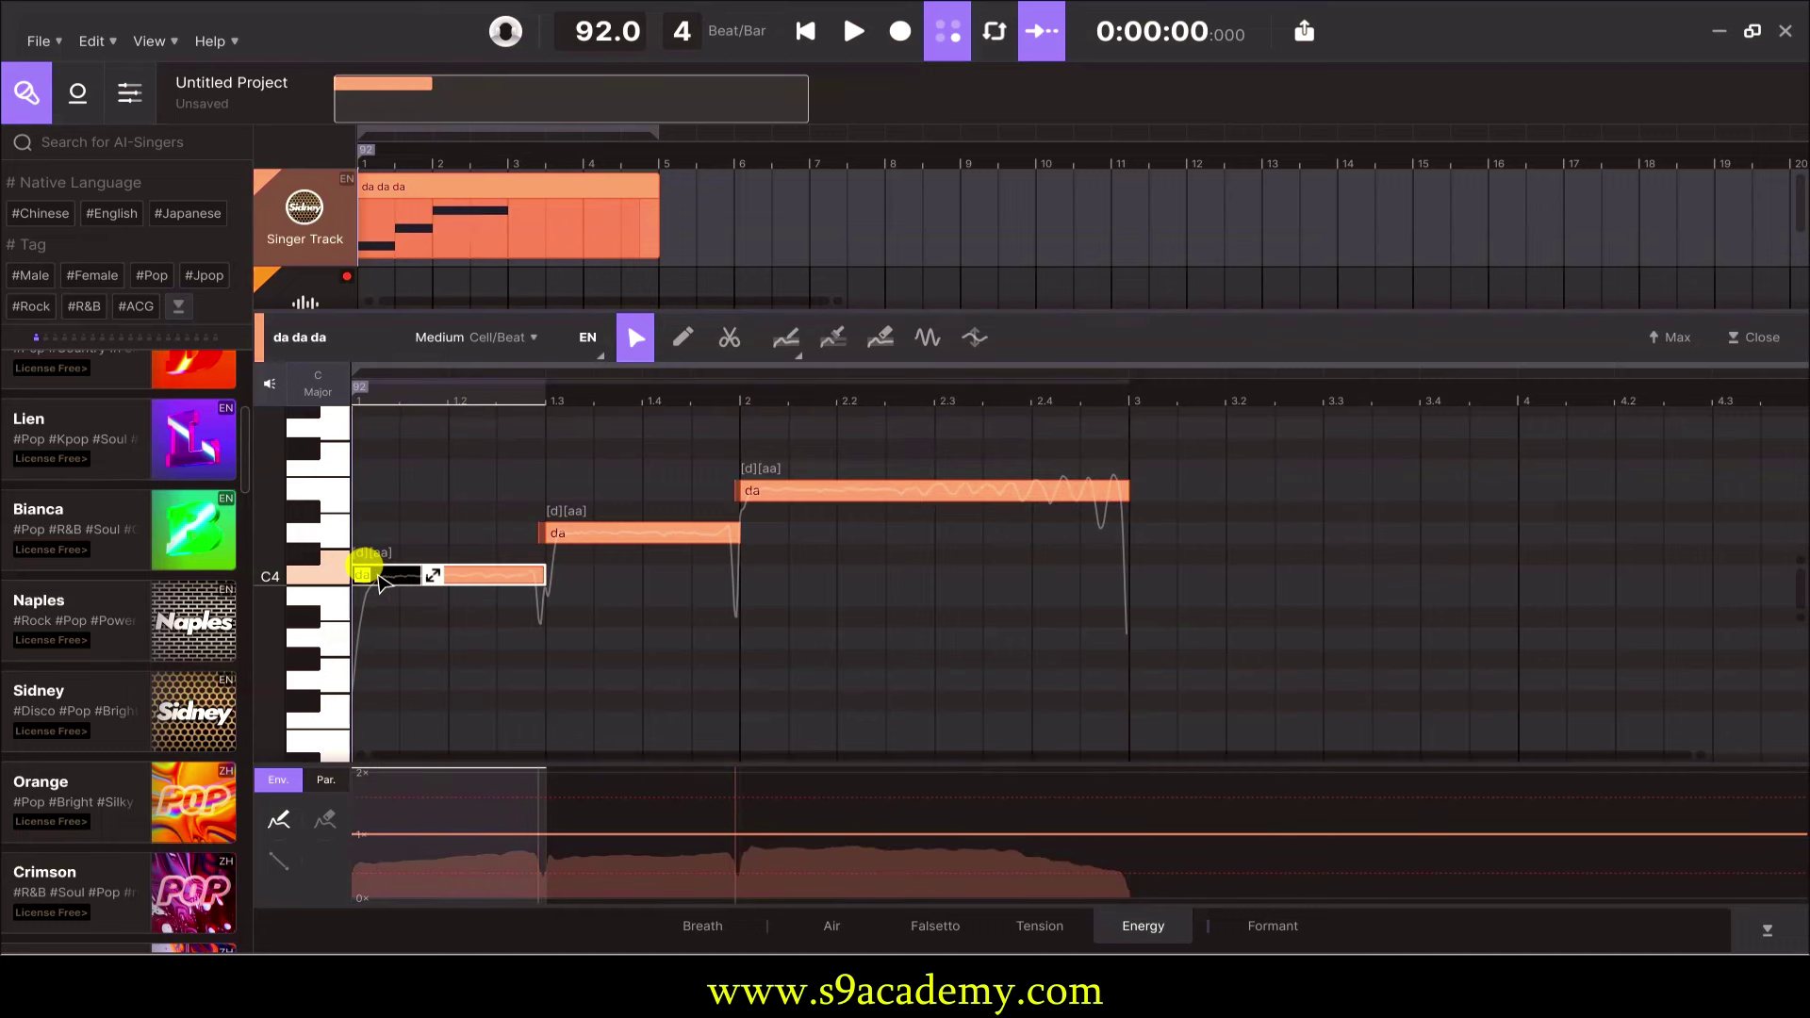
text(you)
double_click(572, 534)
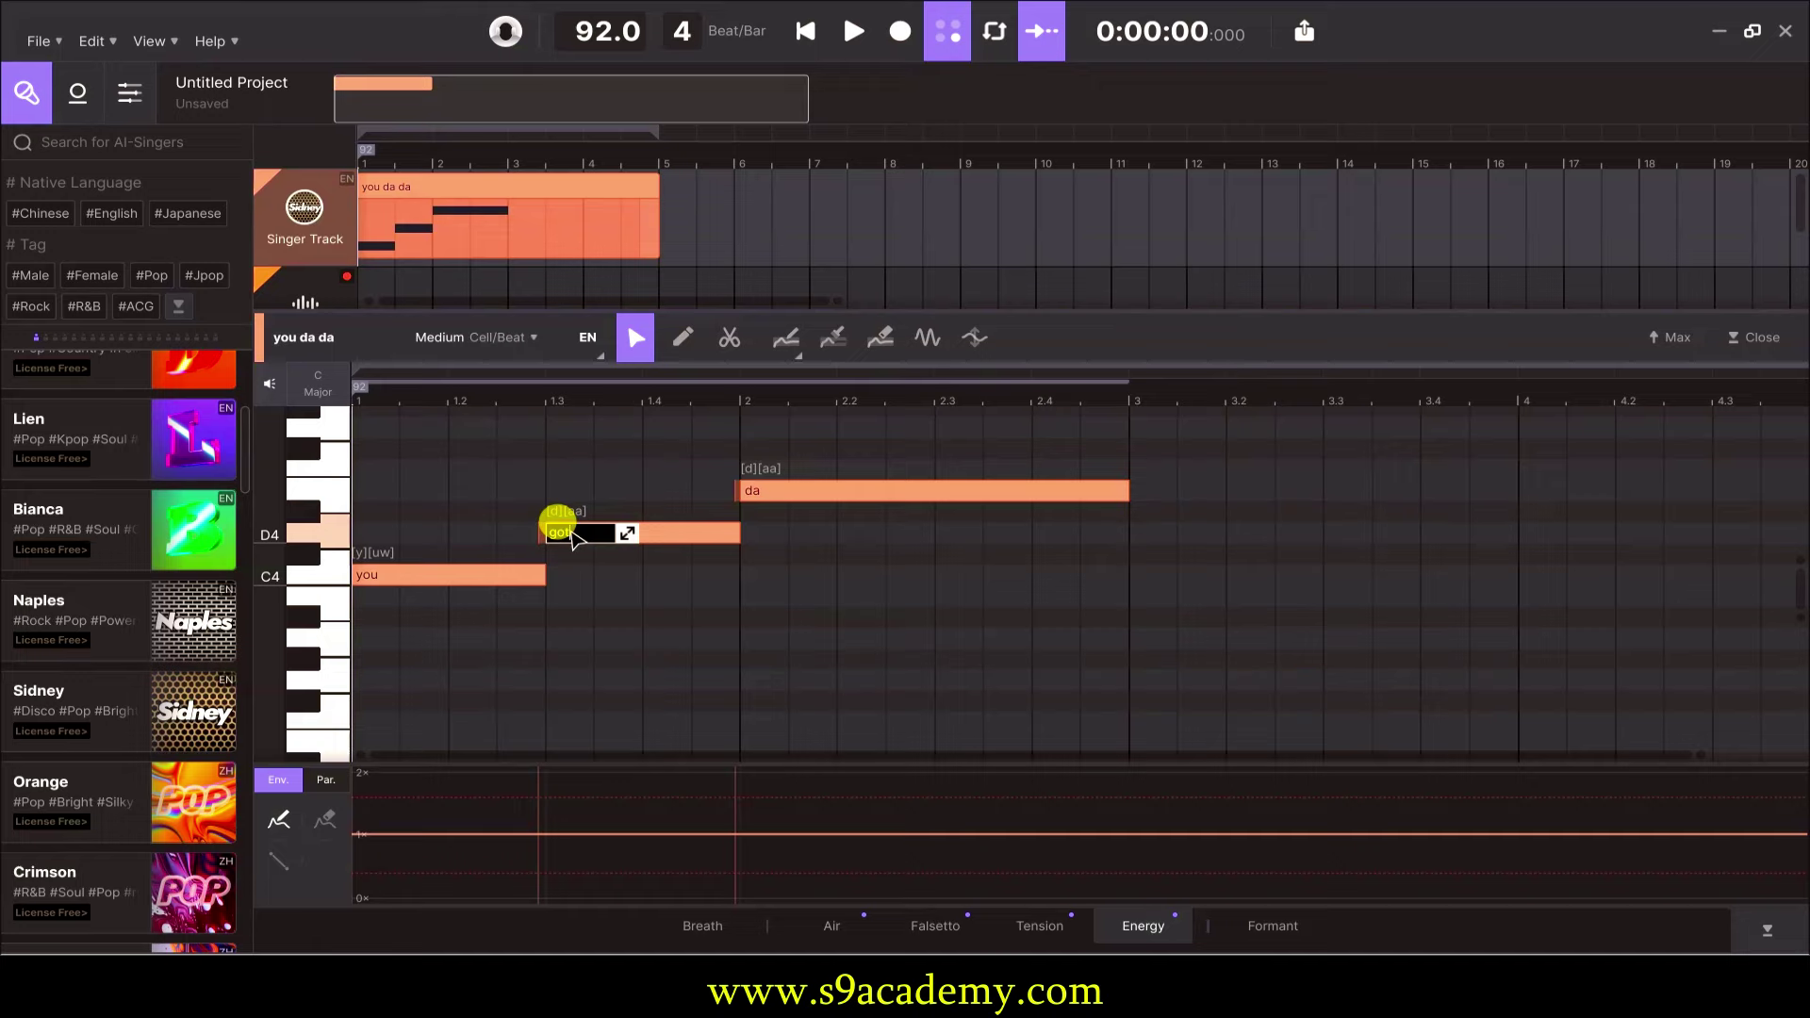
double_click(765, 491)
text(me)
key(Return)
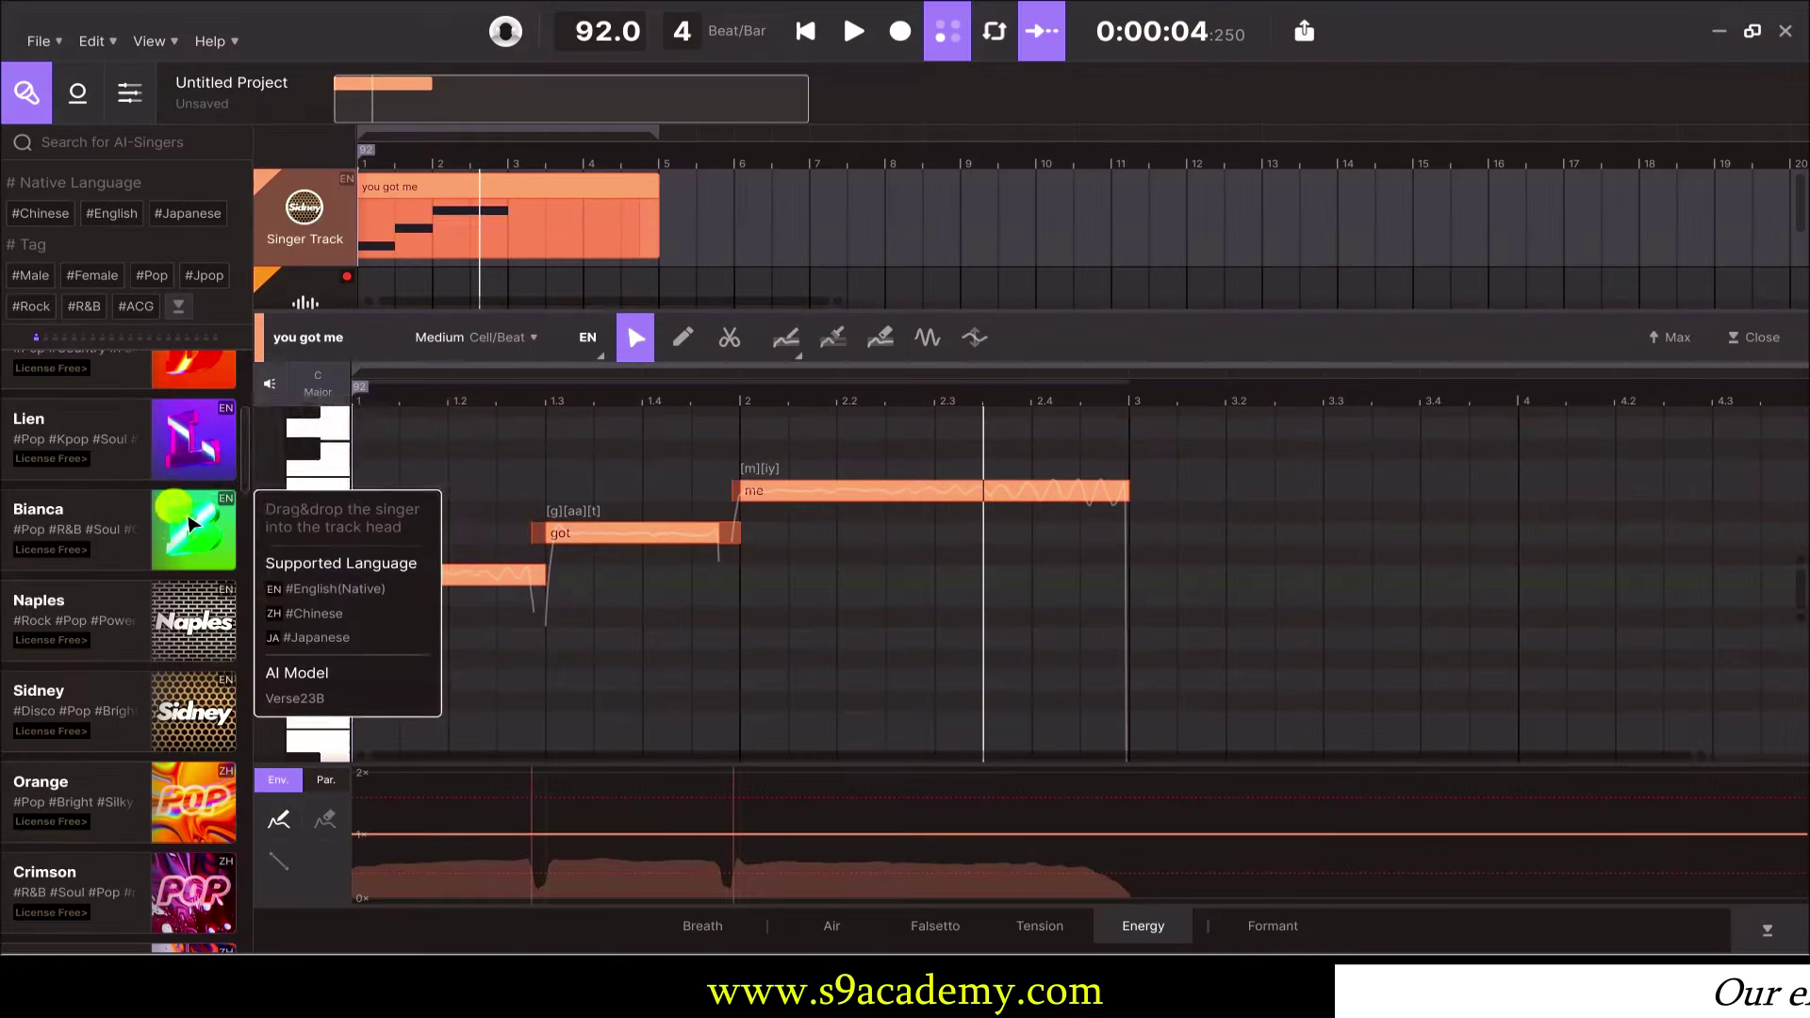
Check the supported languages of the Bianca and Sidney singers and return playback to the start.
mouse_move(227, 424)
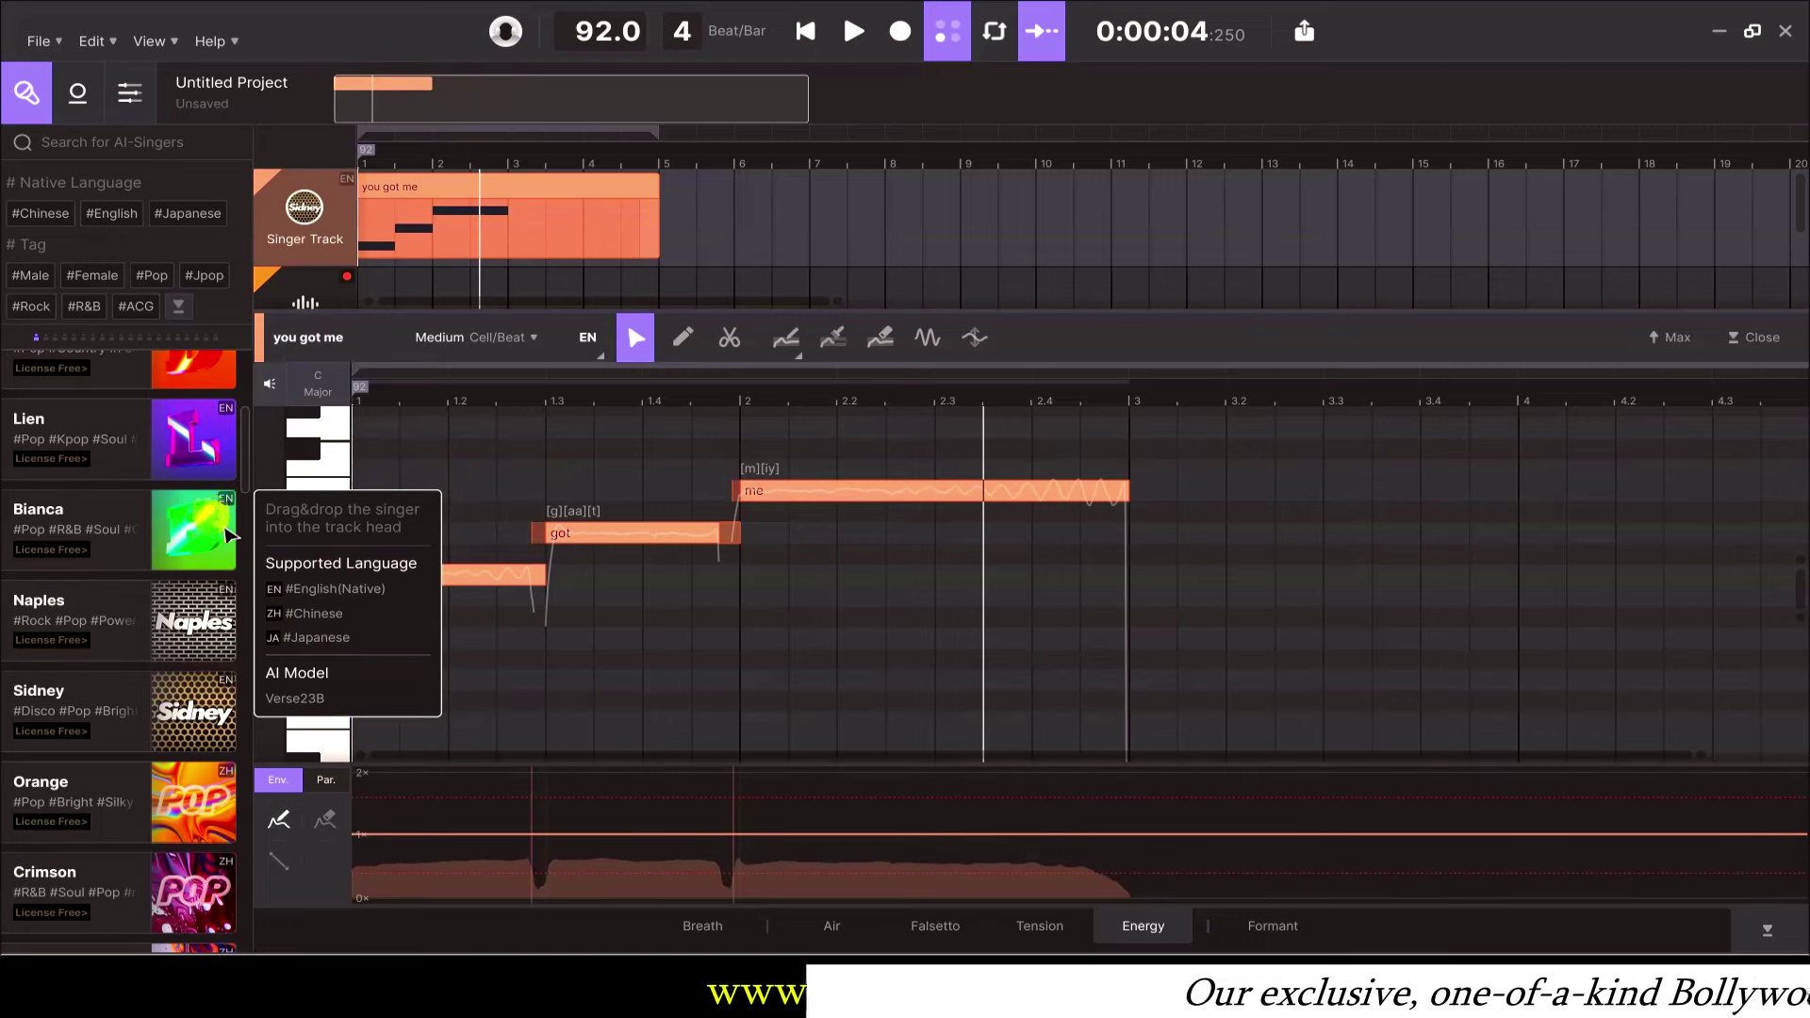
mouse_move(215, 705)
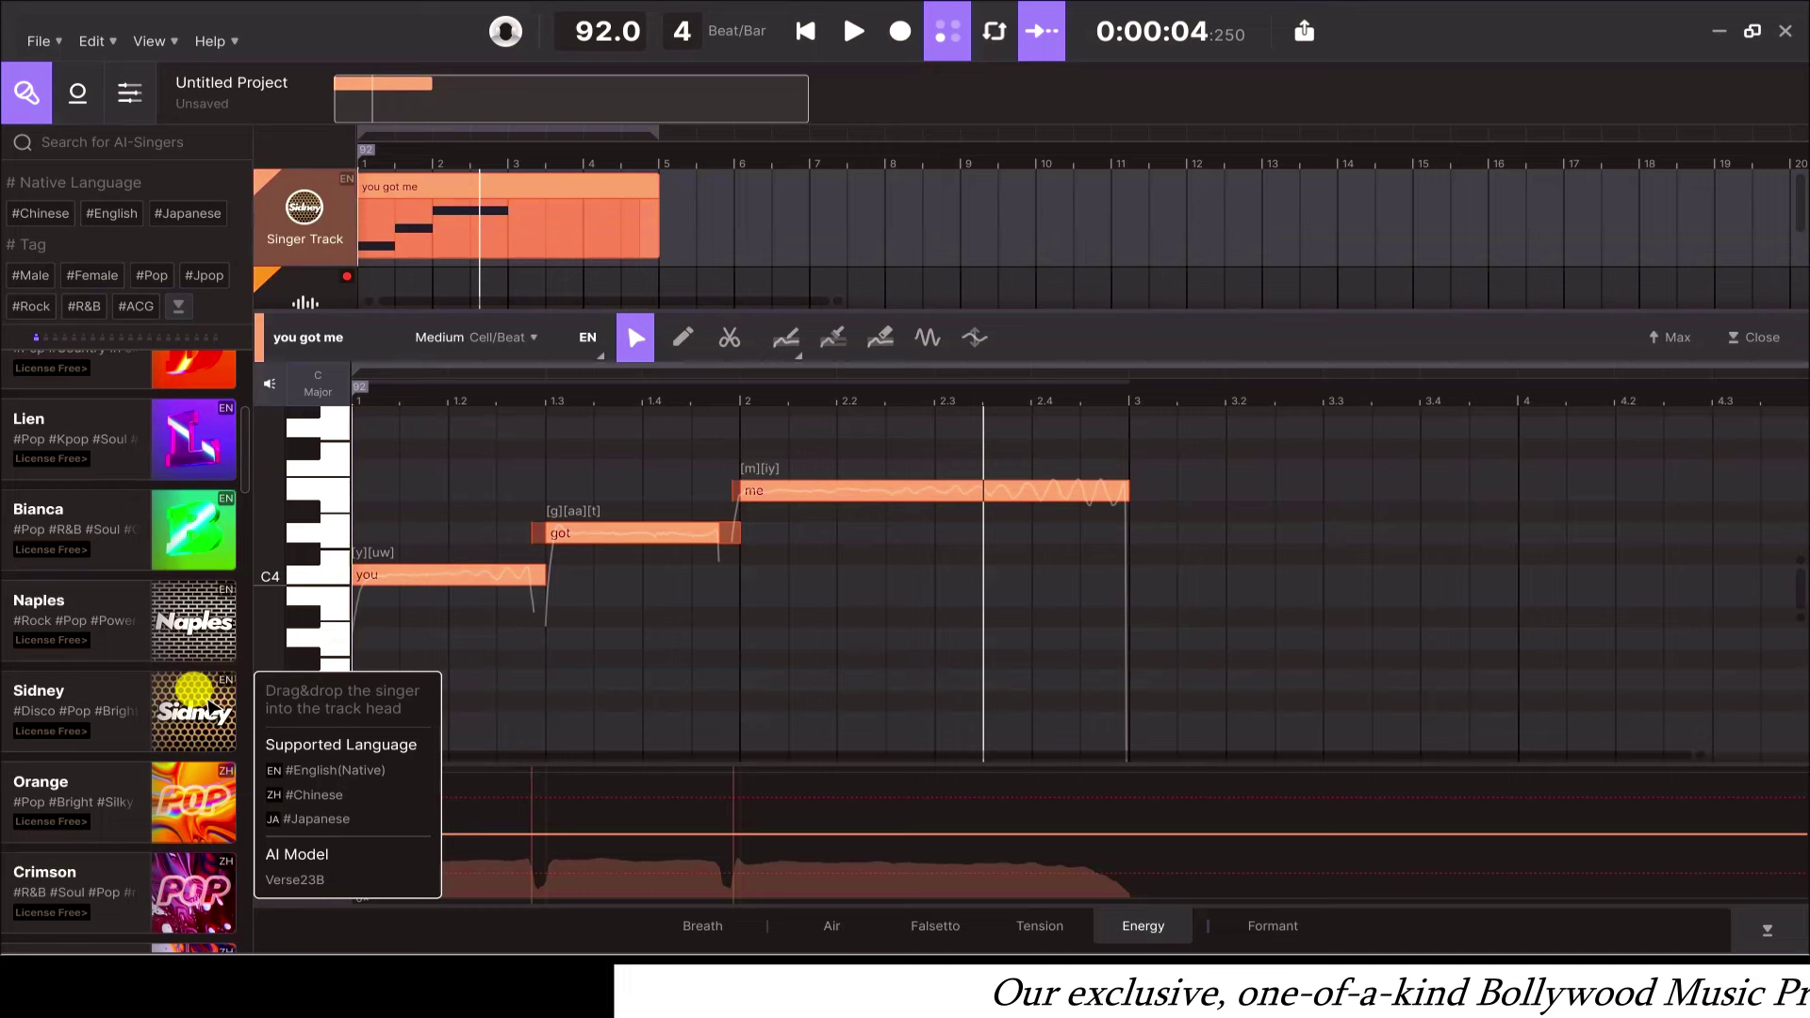
click(806, 31)
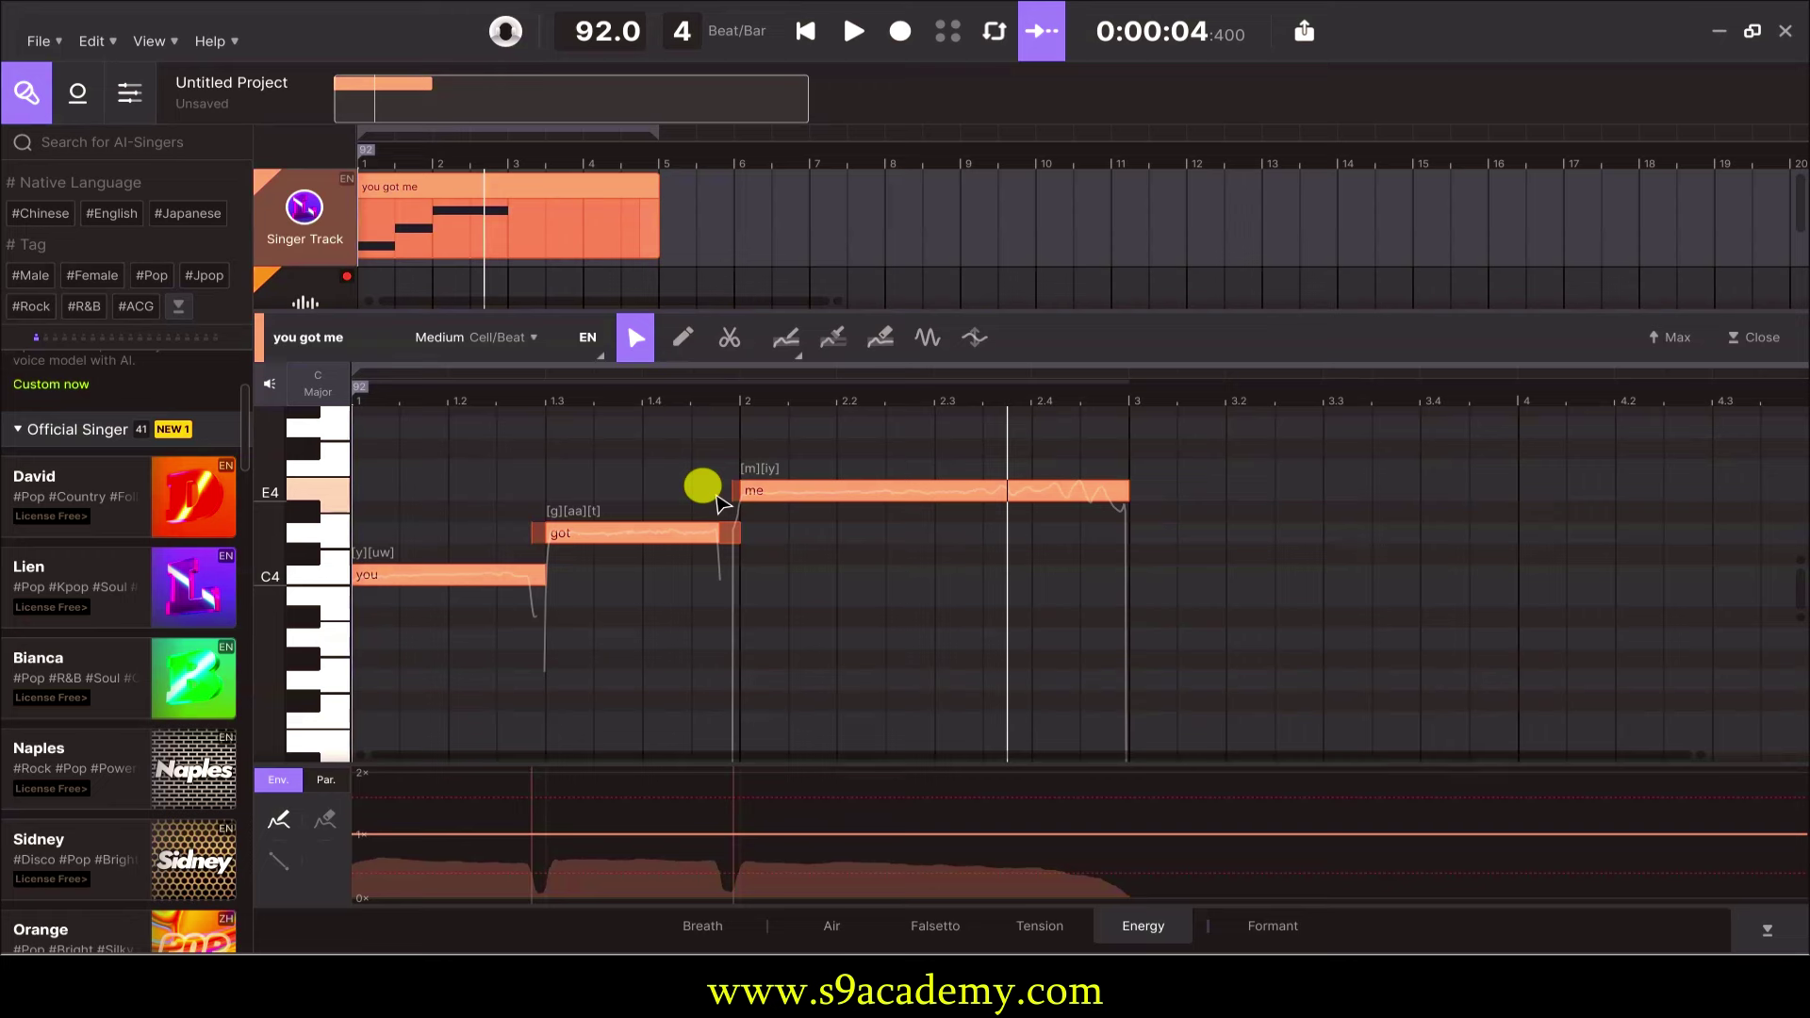
Redraw the pitch curve at the start of the "you" note.
click(785, 339)
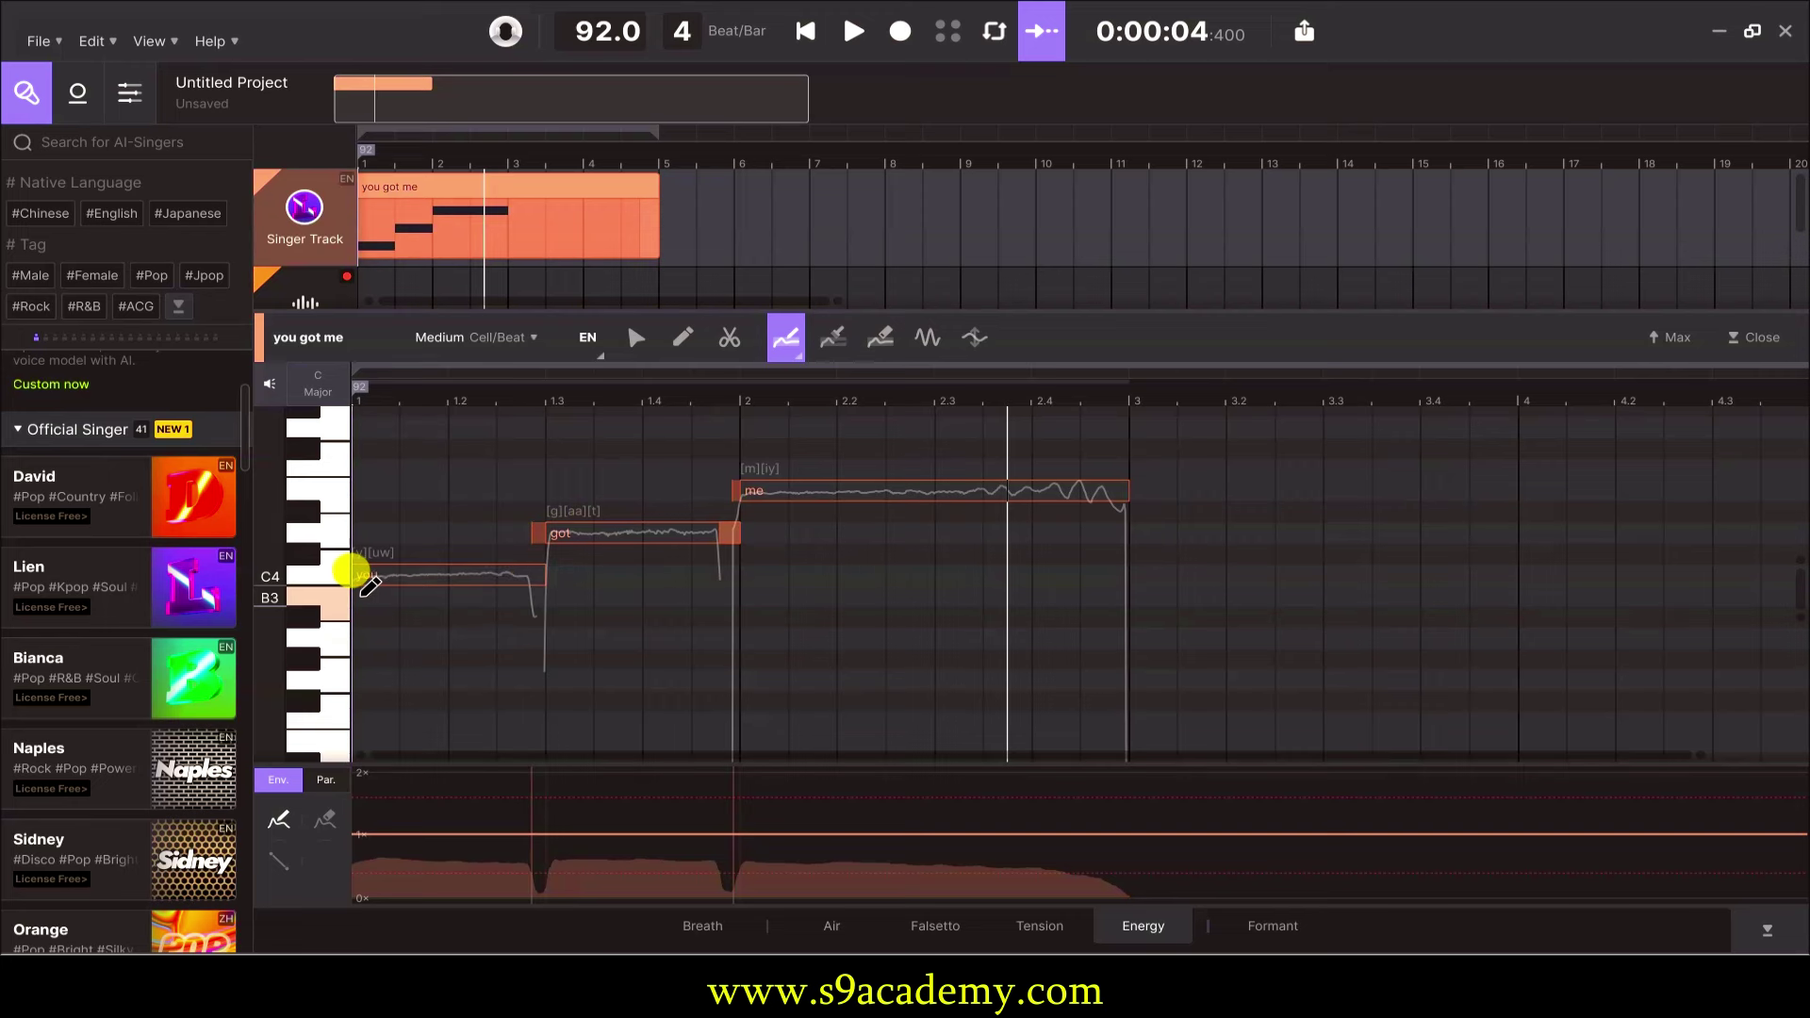
scroll(358, 585, up, 5)
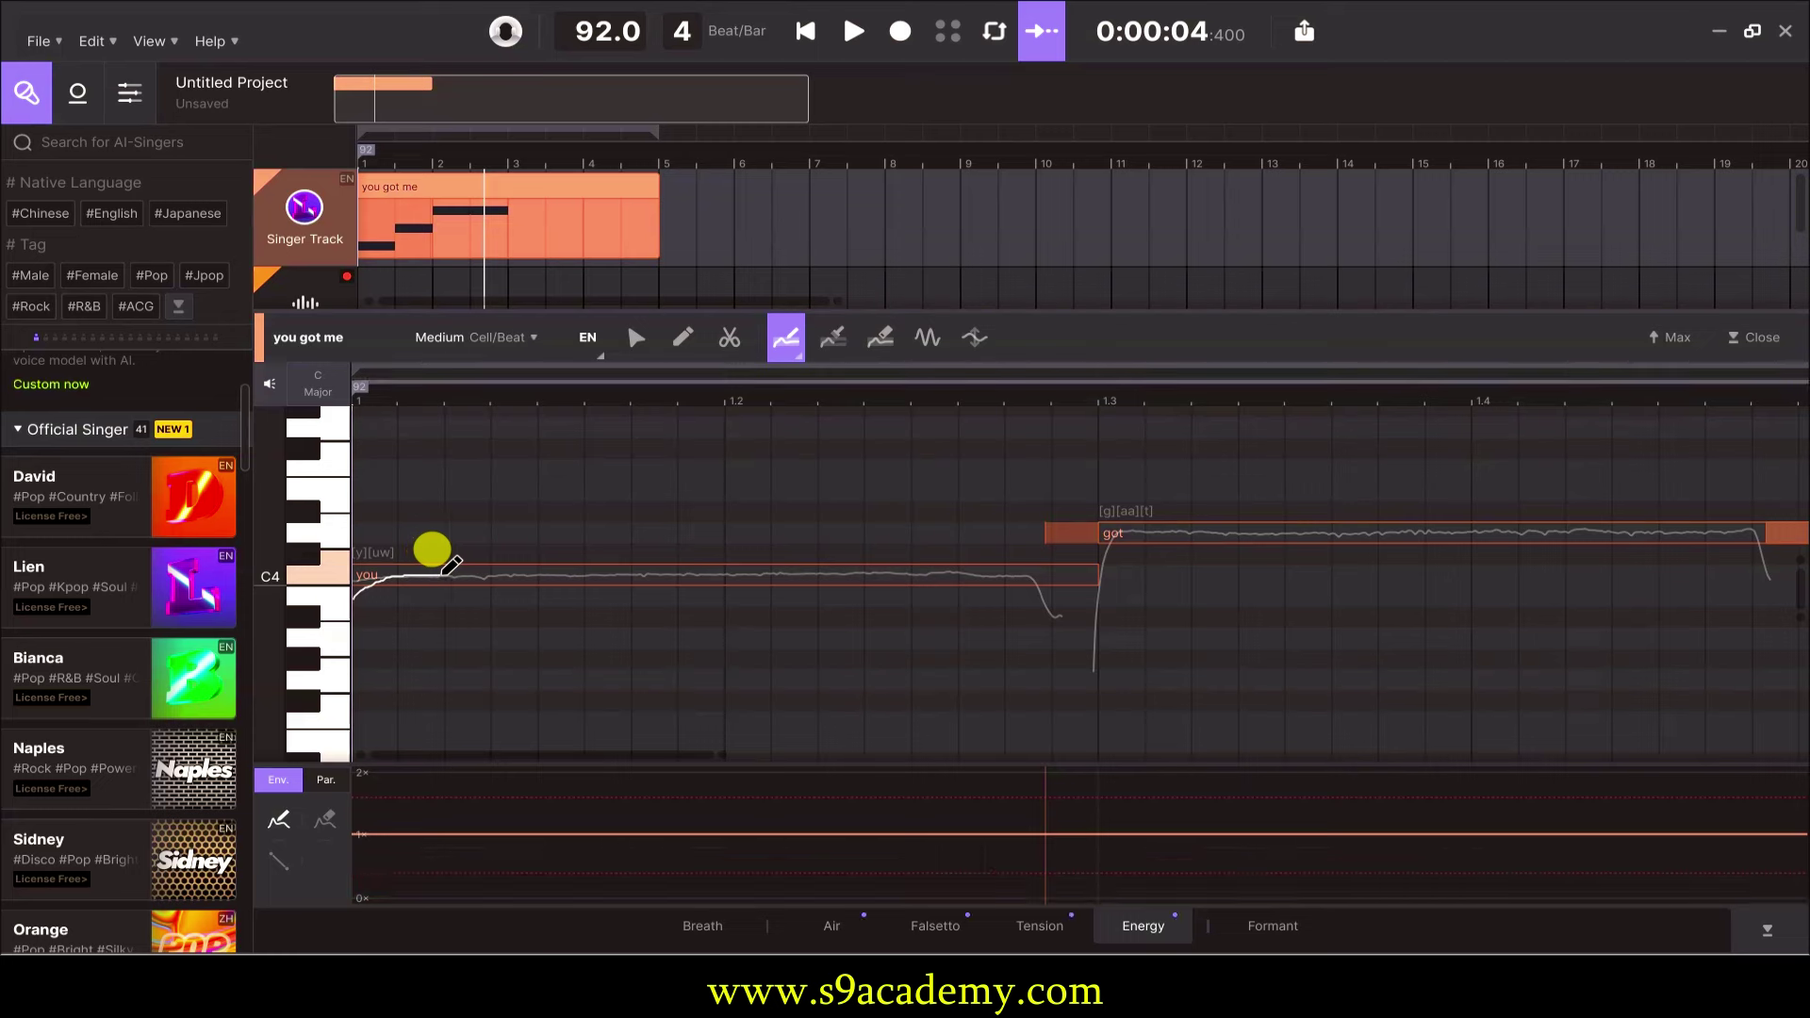
scroll(658, 545, down, 4)
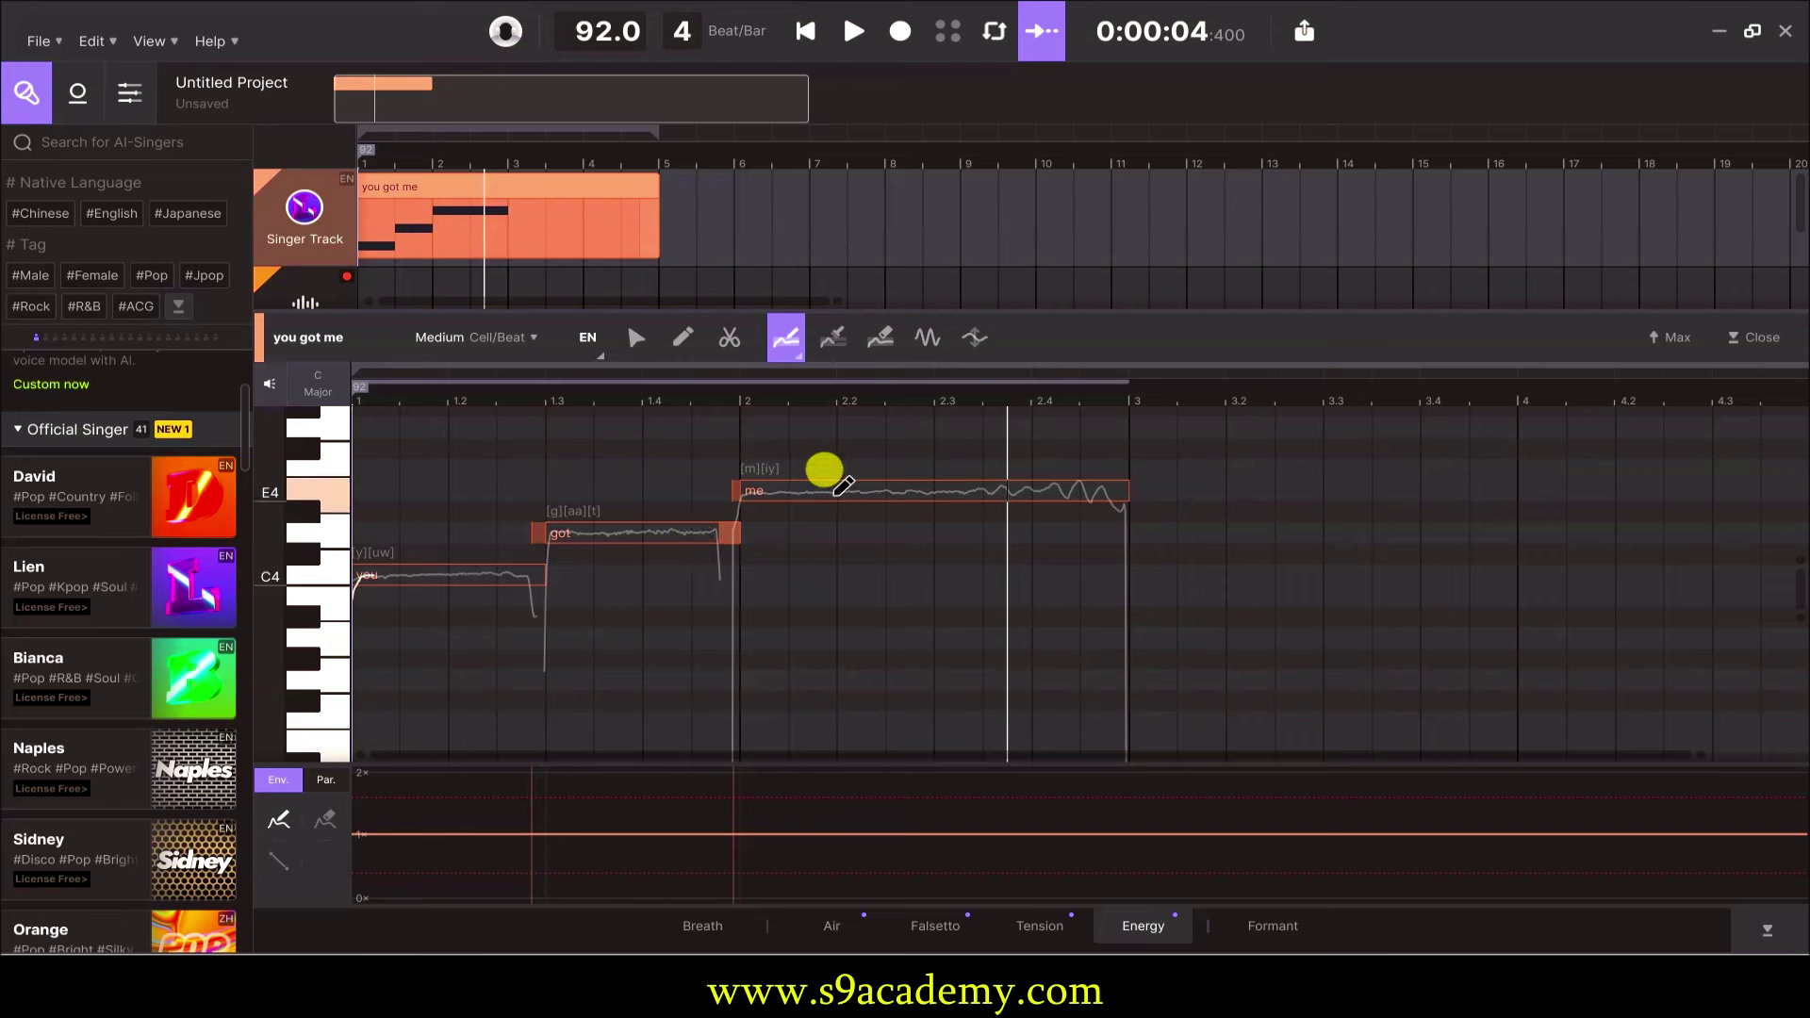
Add vibrato over the second half of the "me" note, then adjust the vibrato's shape.
click(929, 341)
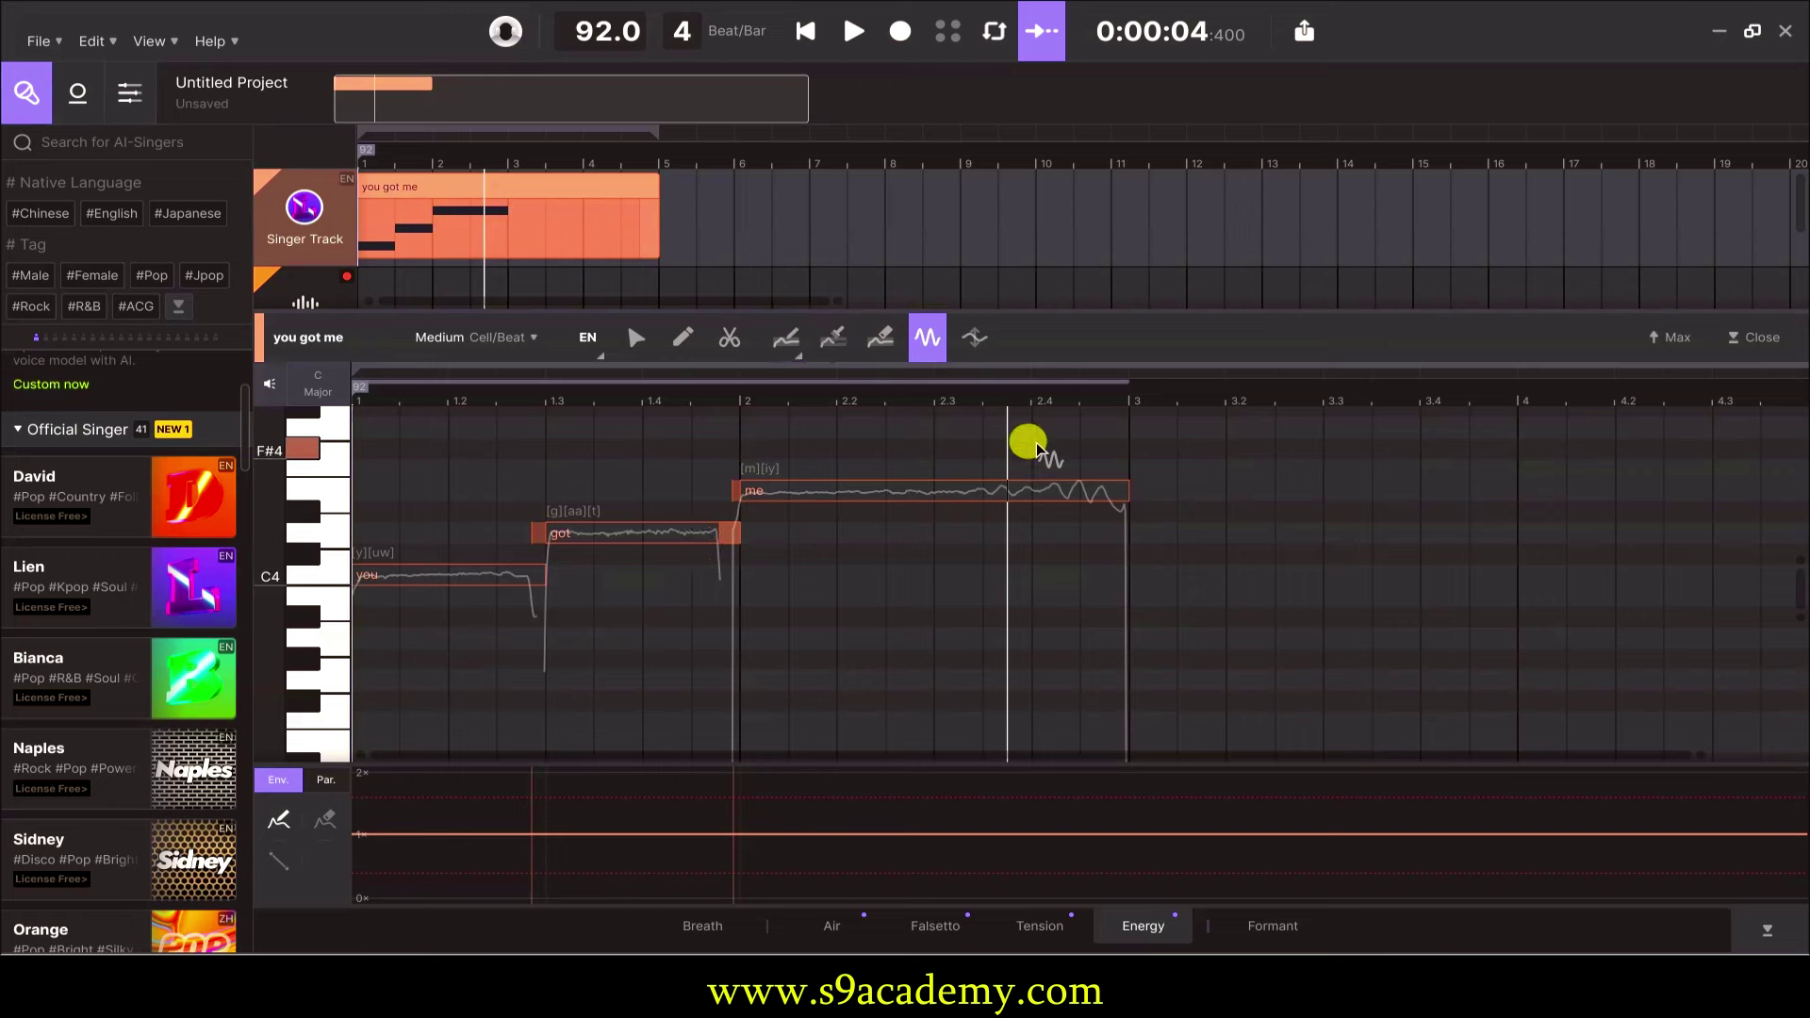
click(1046, 500)
mouse_move(1041, 490)
mouse_down()
mouse_move(932, 502)
mouse_move(929, 465)
mouse_move(929, 492)
mouse_up()
key(space)
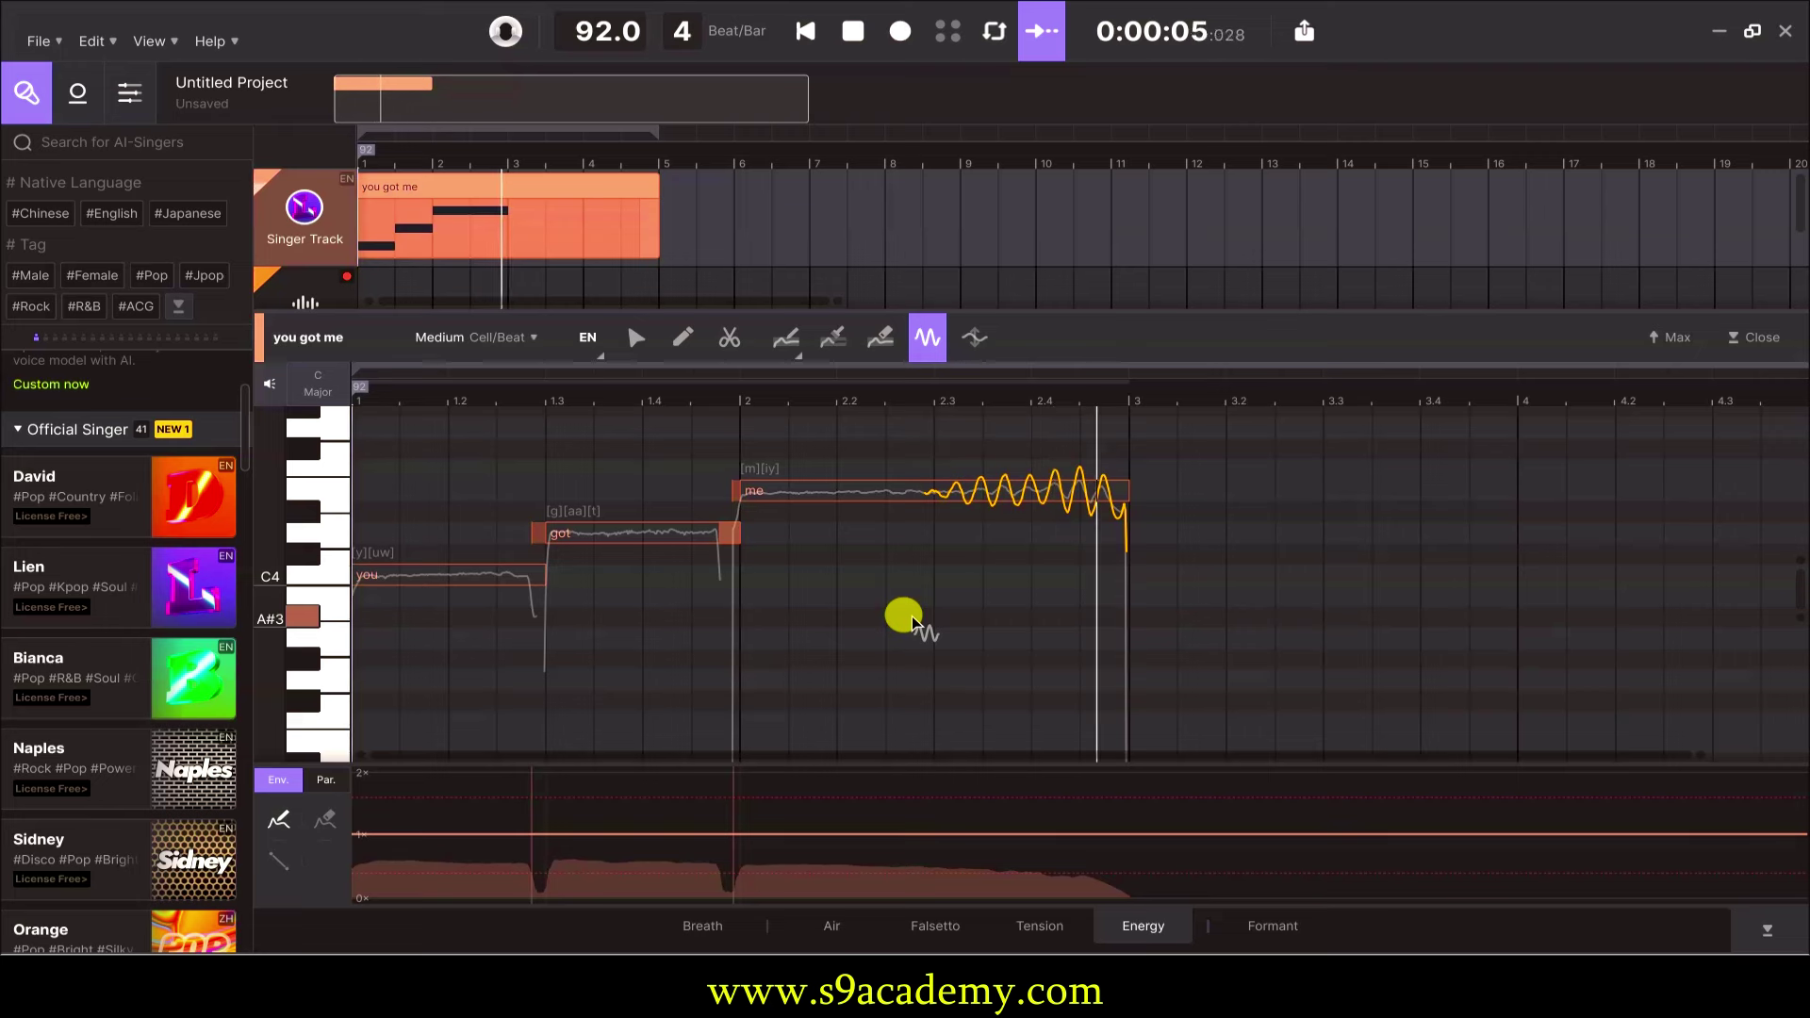
key(space)
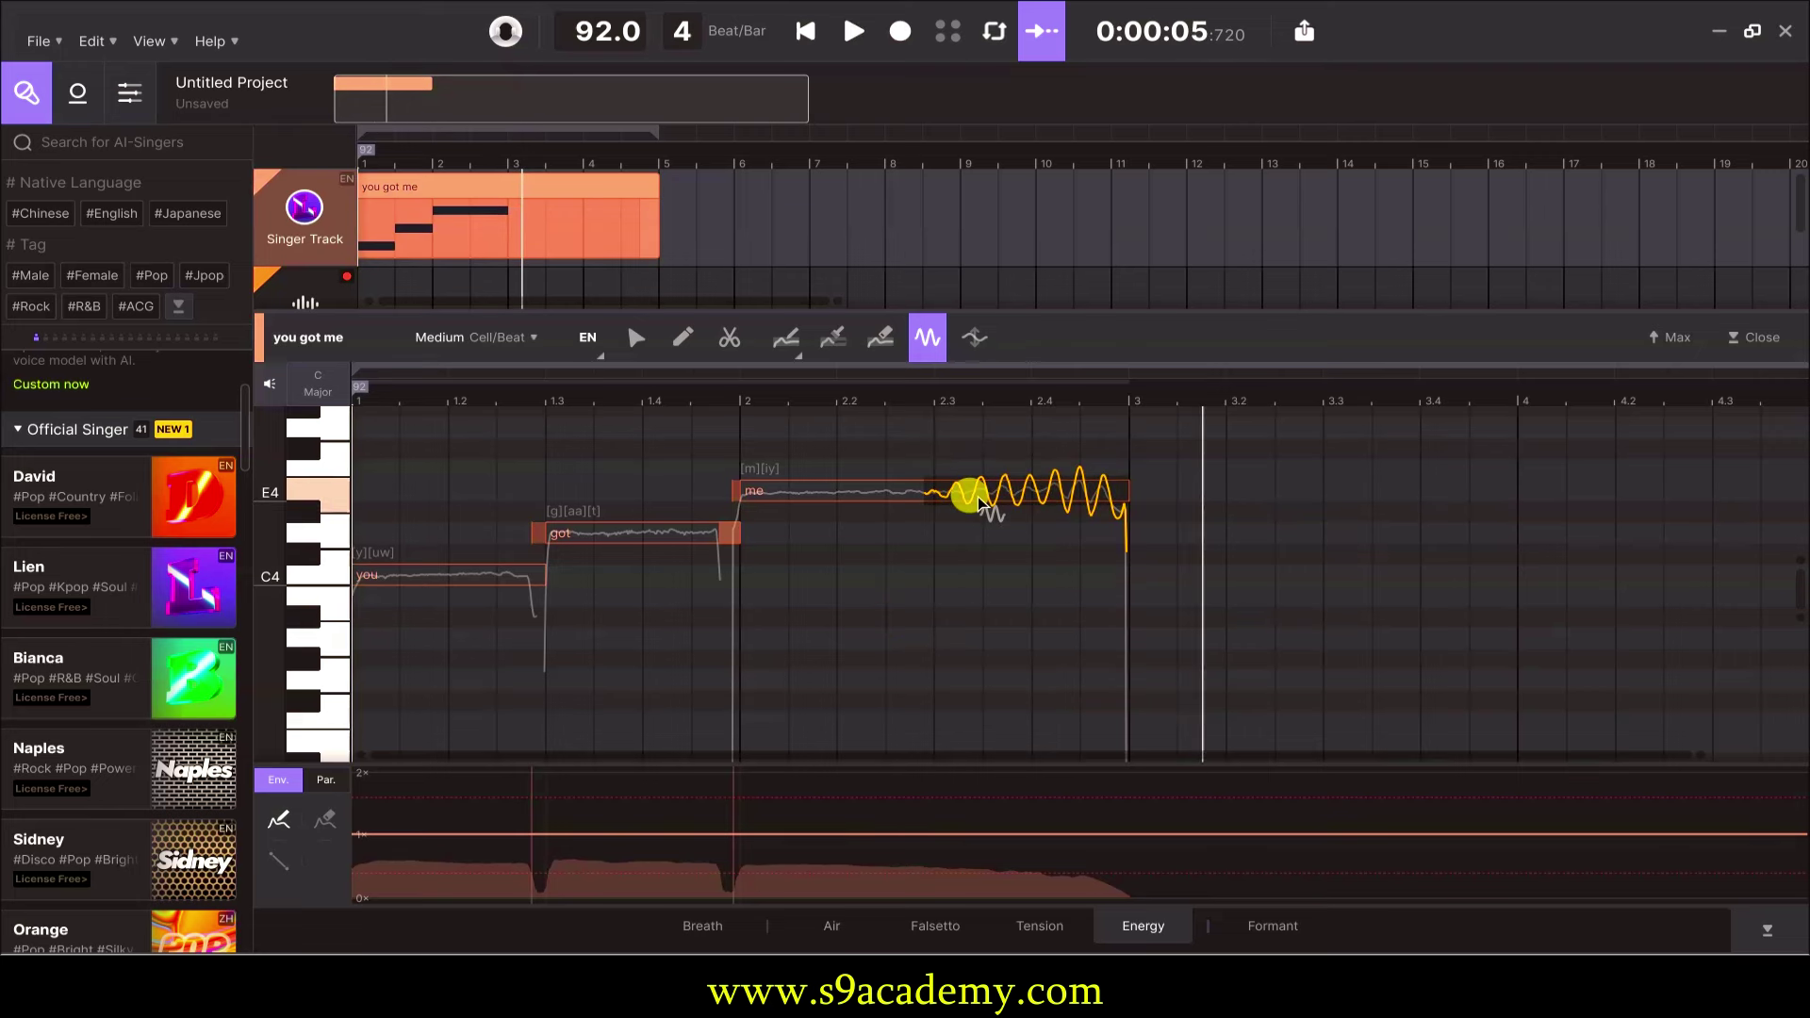
mouse_move(961, 493)
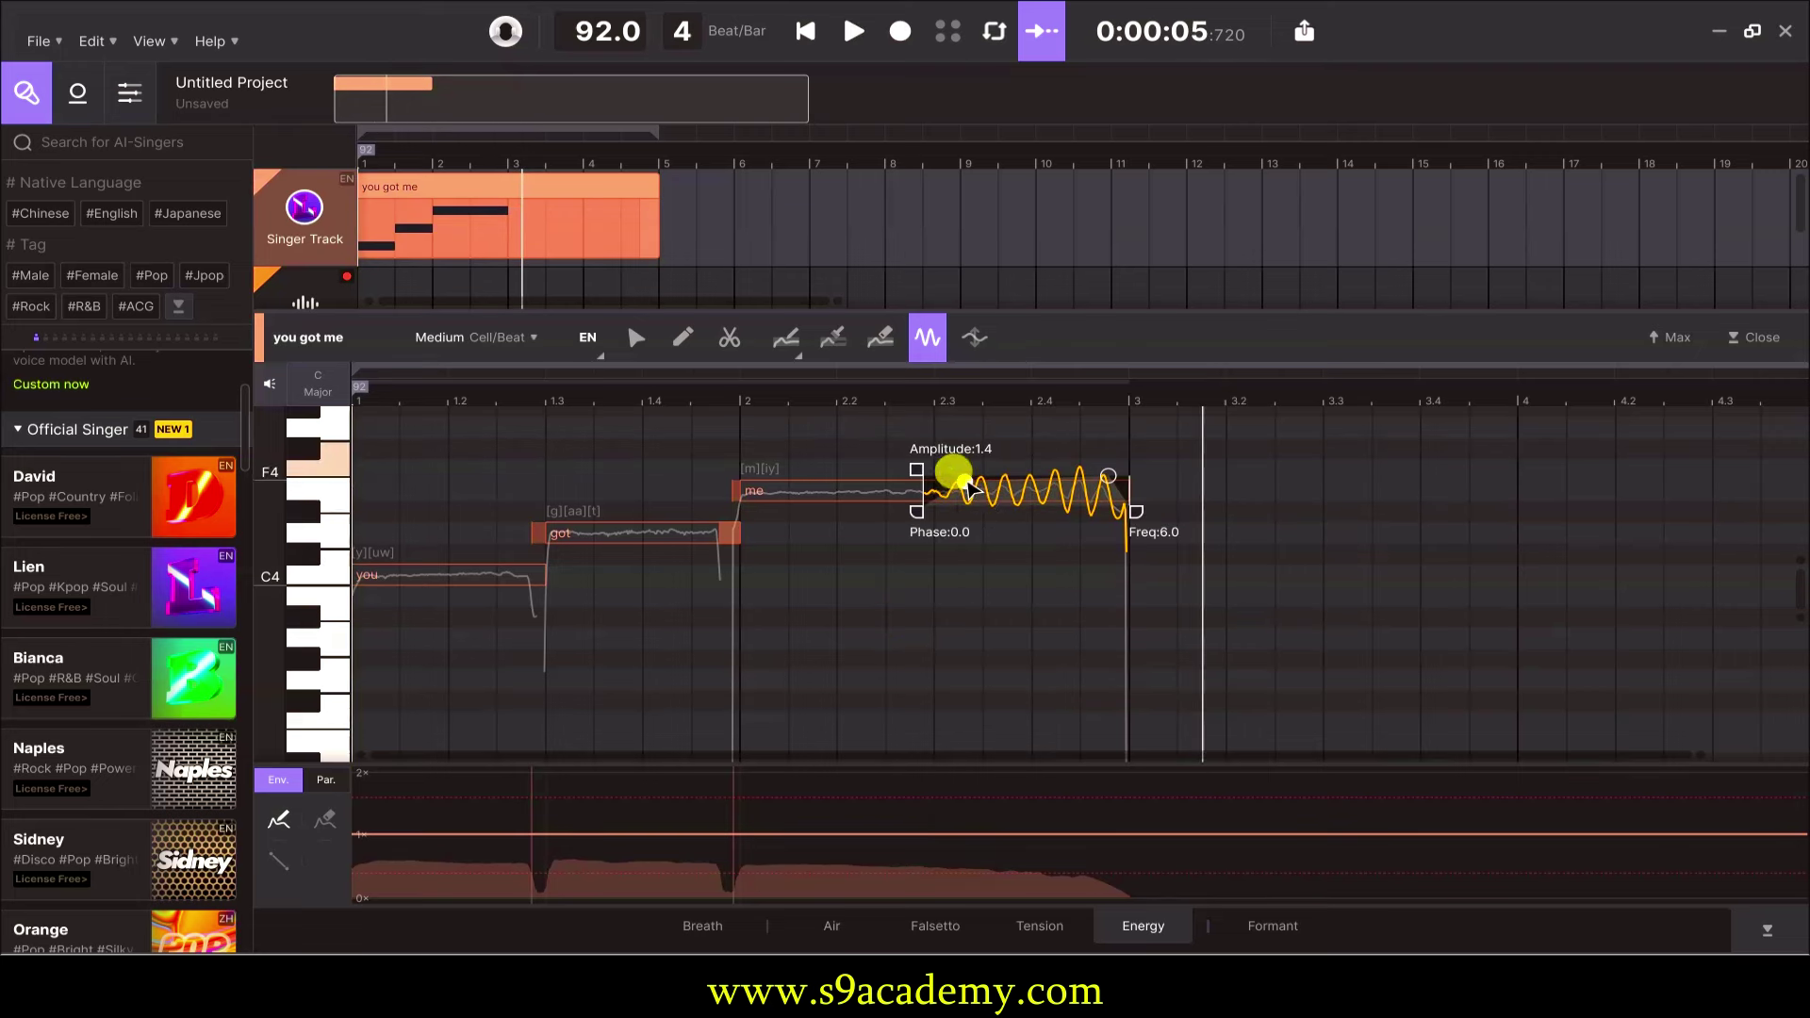
drag(961, 486, 1084, 509)
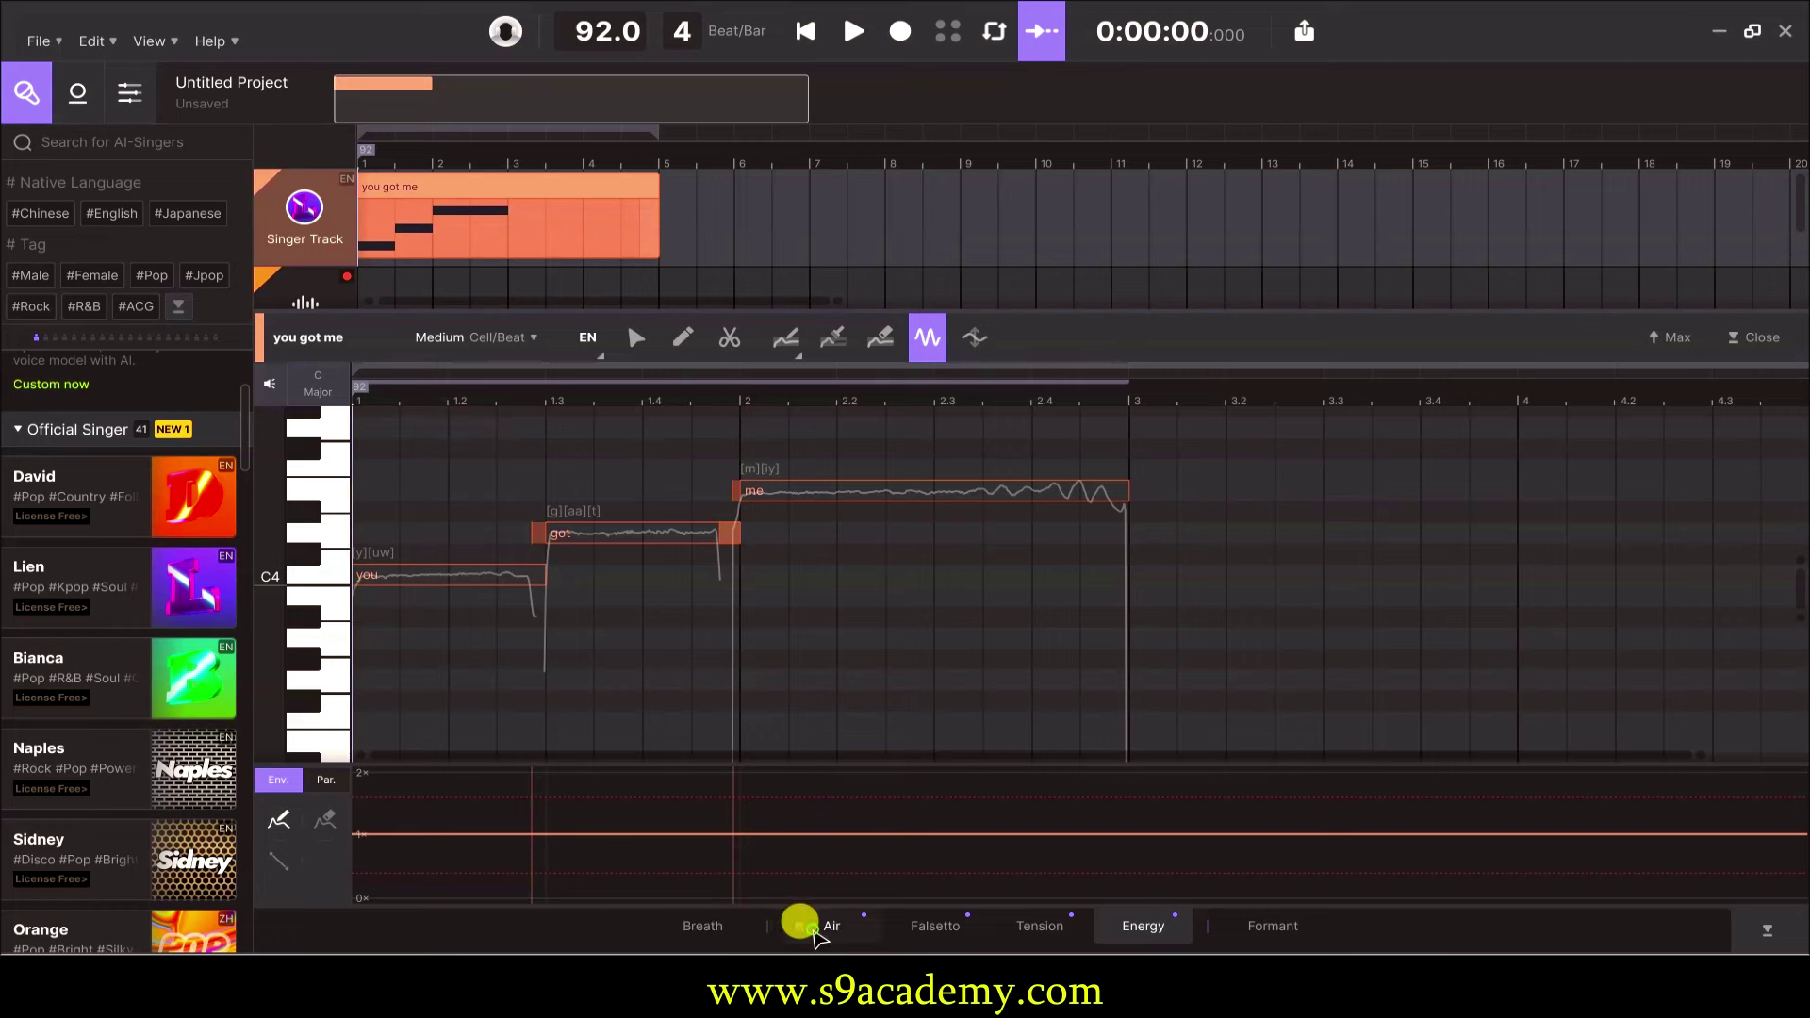
Redraw the Air envelope across the phrase, comparing values near 2.5x with values near 0.2x by playback.
click(815, 929)
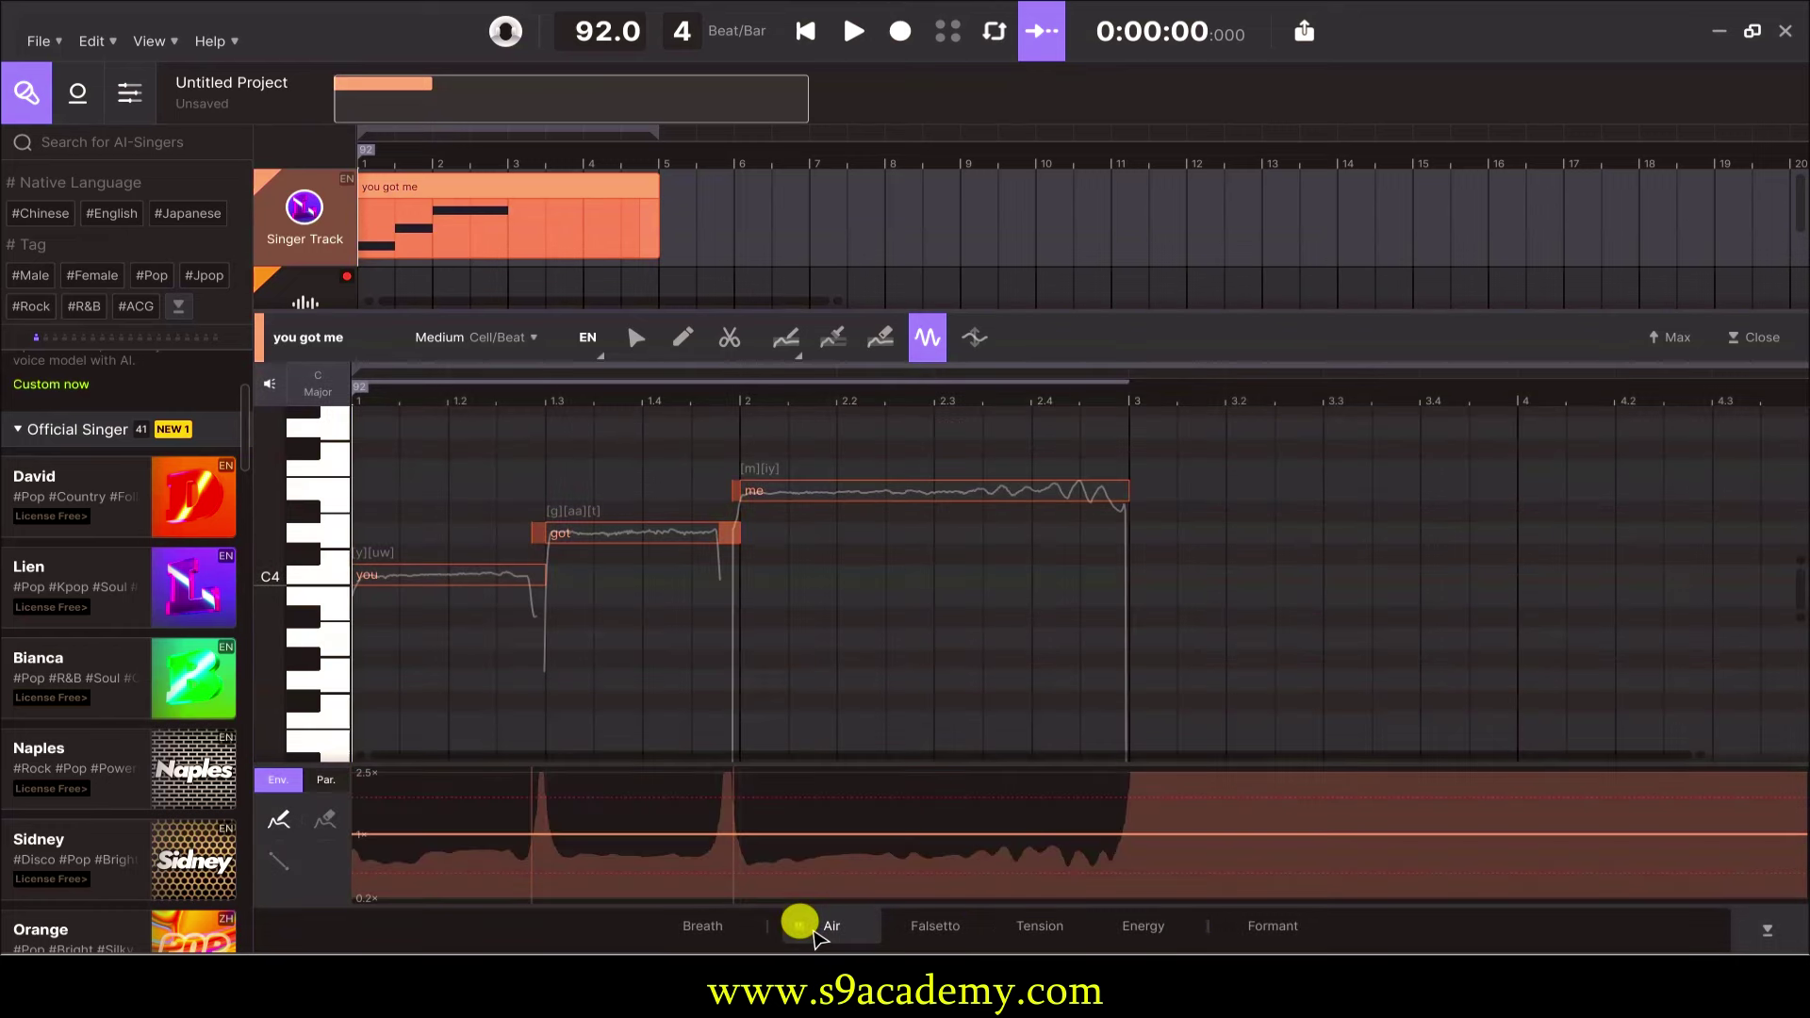
key(space)
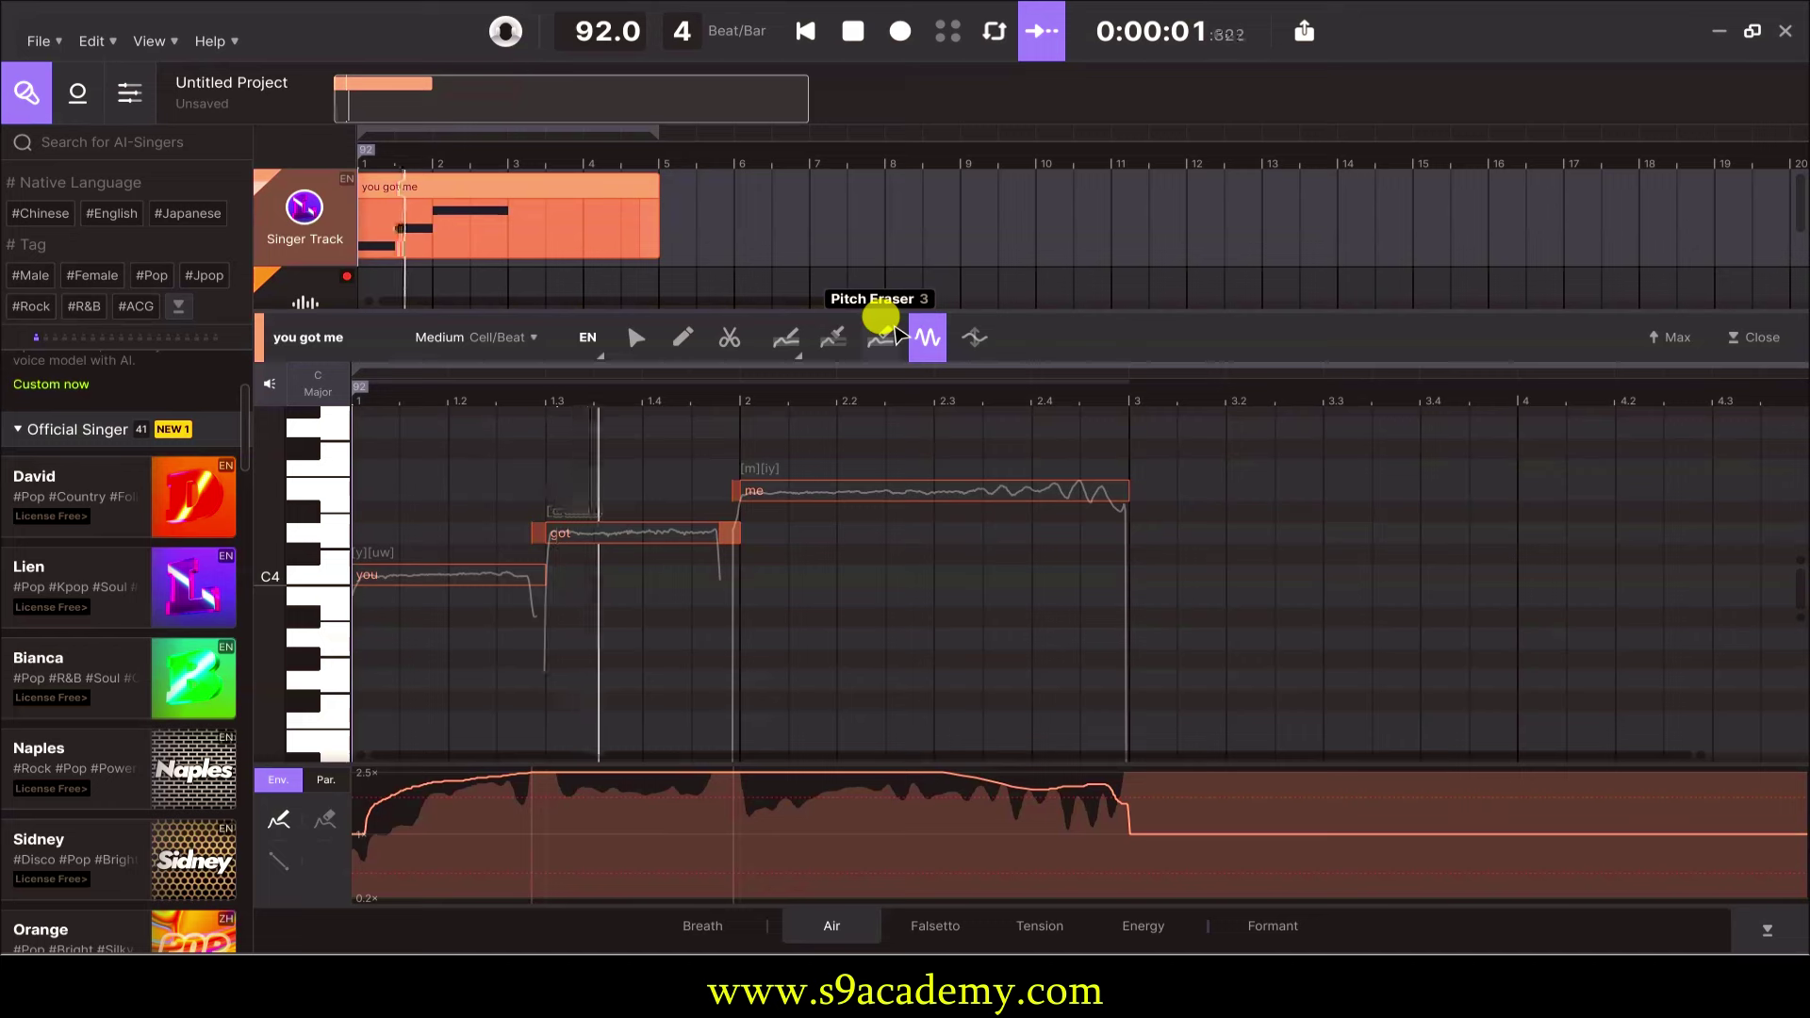
drag(716, 564, 408, 748)
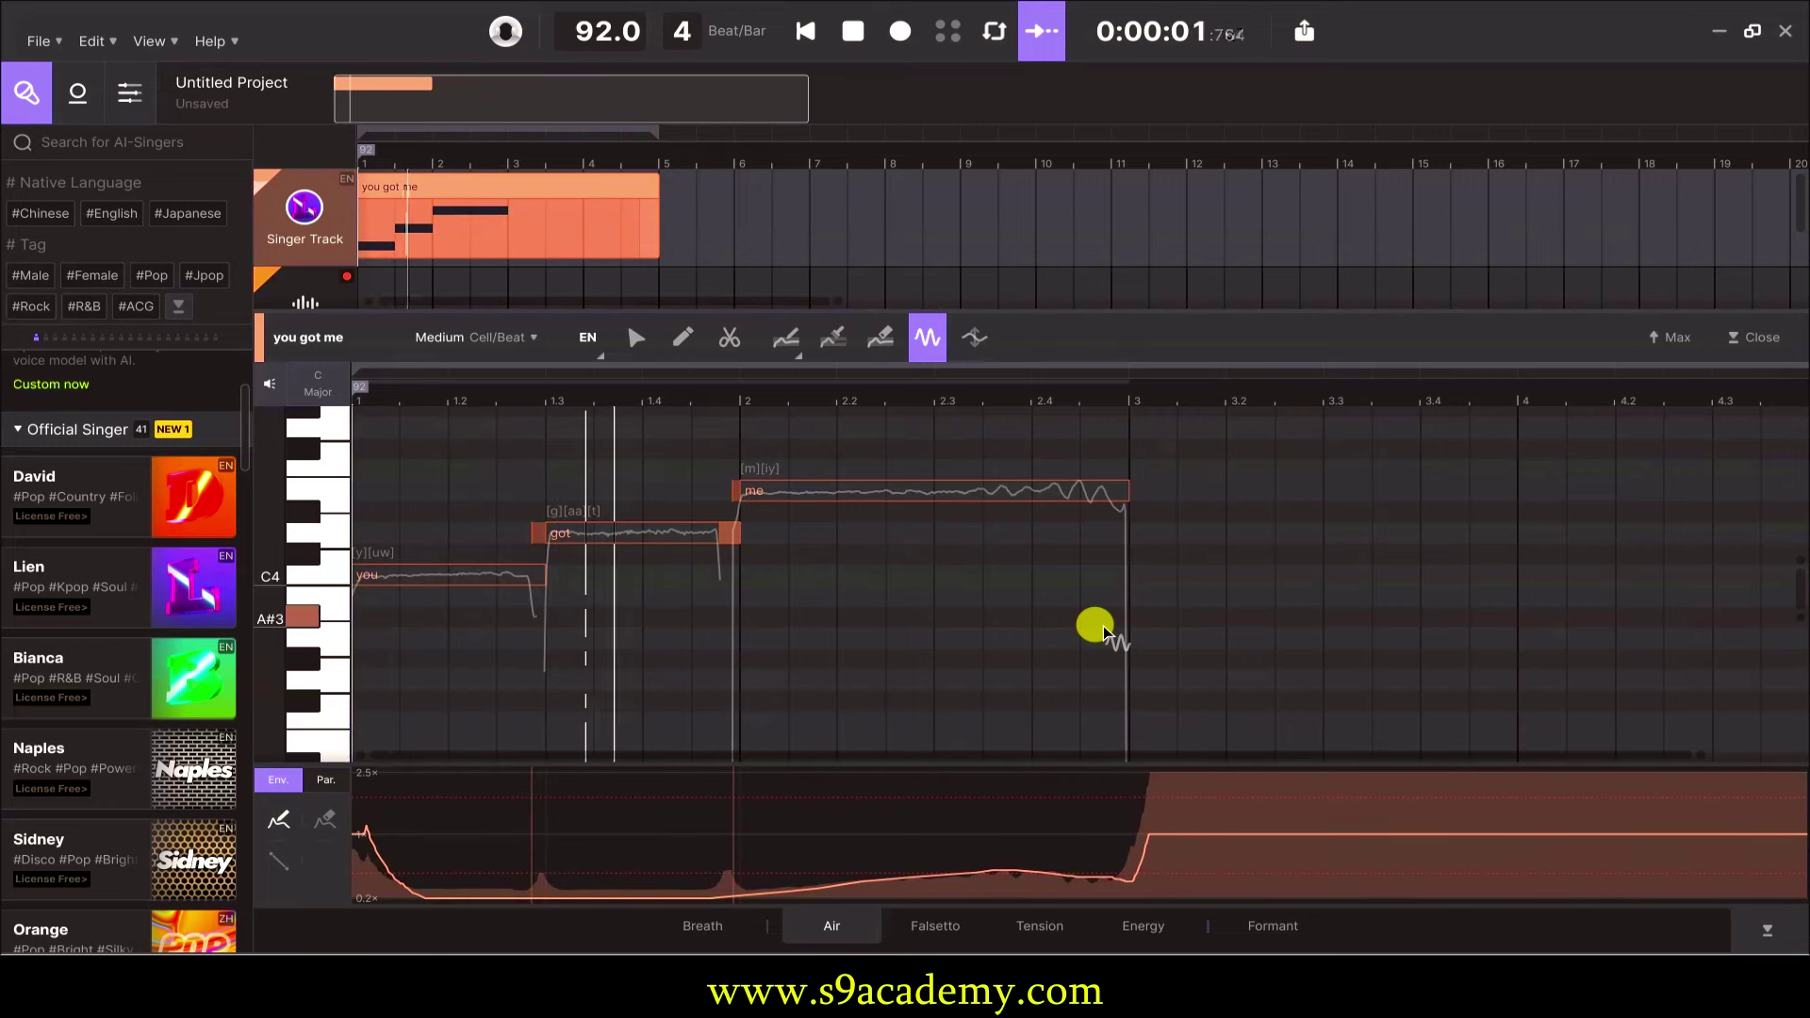
key(space)
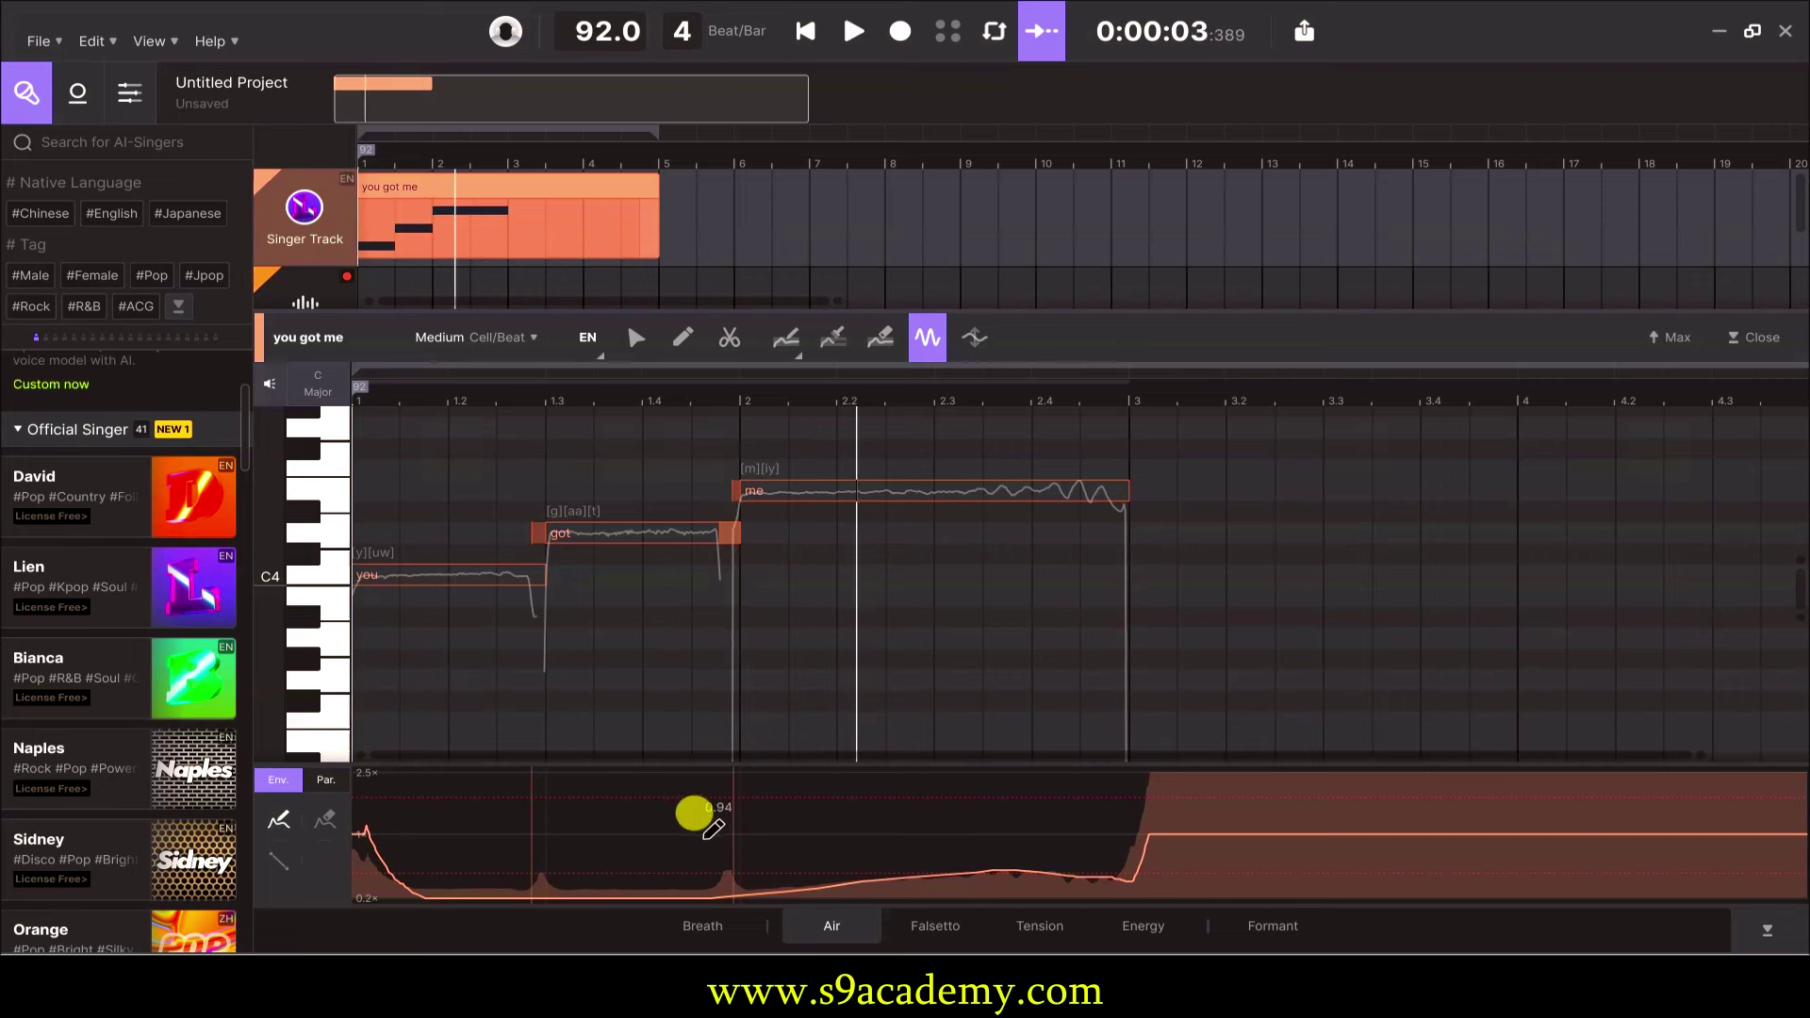
mouse_move(373, 833)
mouse_down()
mouse_move(356, 820)
mouse_move(436, 886)
mouse_move(571, 830)
mouse_move(1163, 829)
mouse_move(1093, 815)
mouse_up()
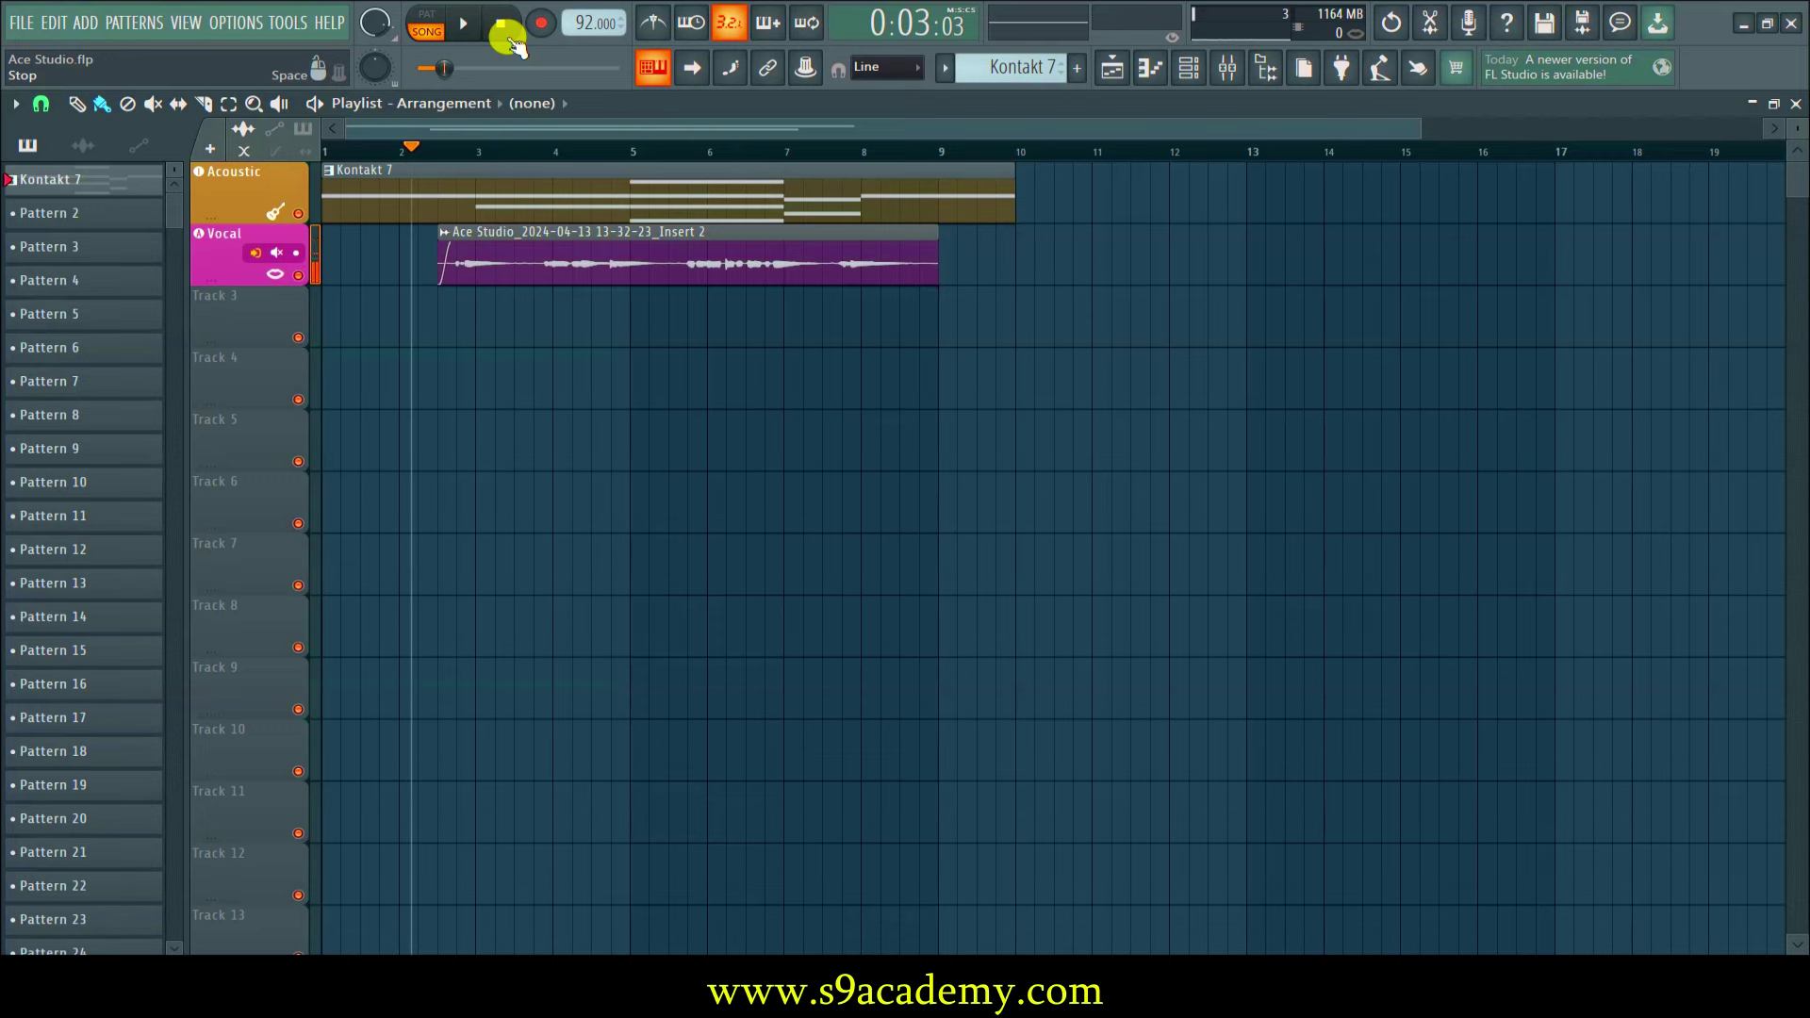
Play the Acoustic and Vocal tracks together in the FL Studio arrangement, starting from just after bar 2.
key(space)
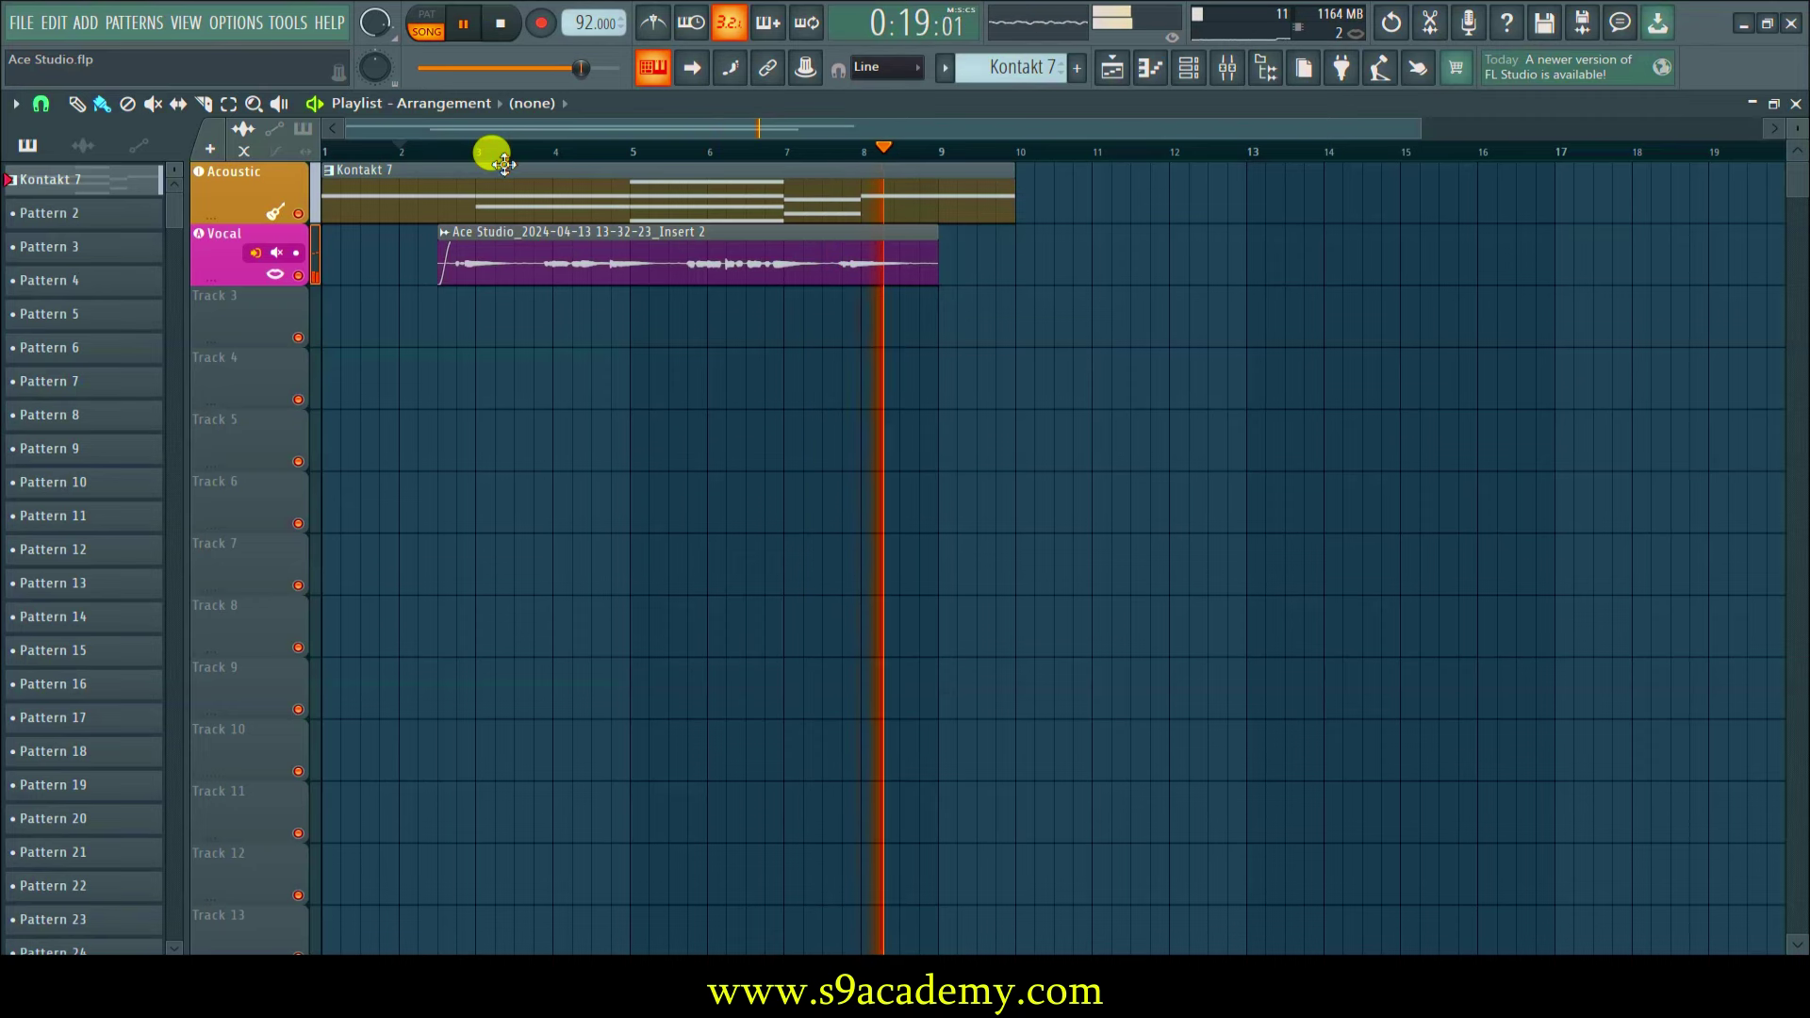
key(space)
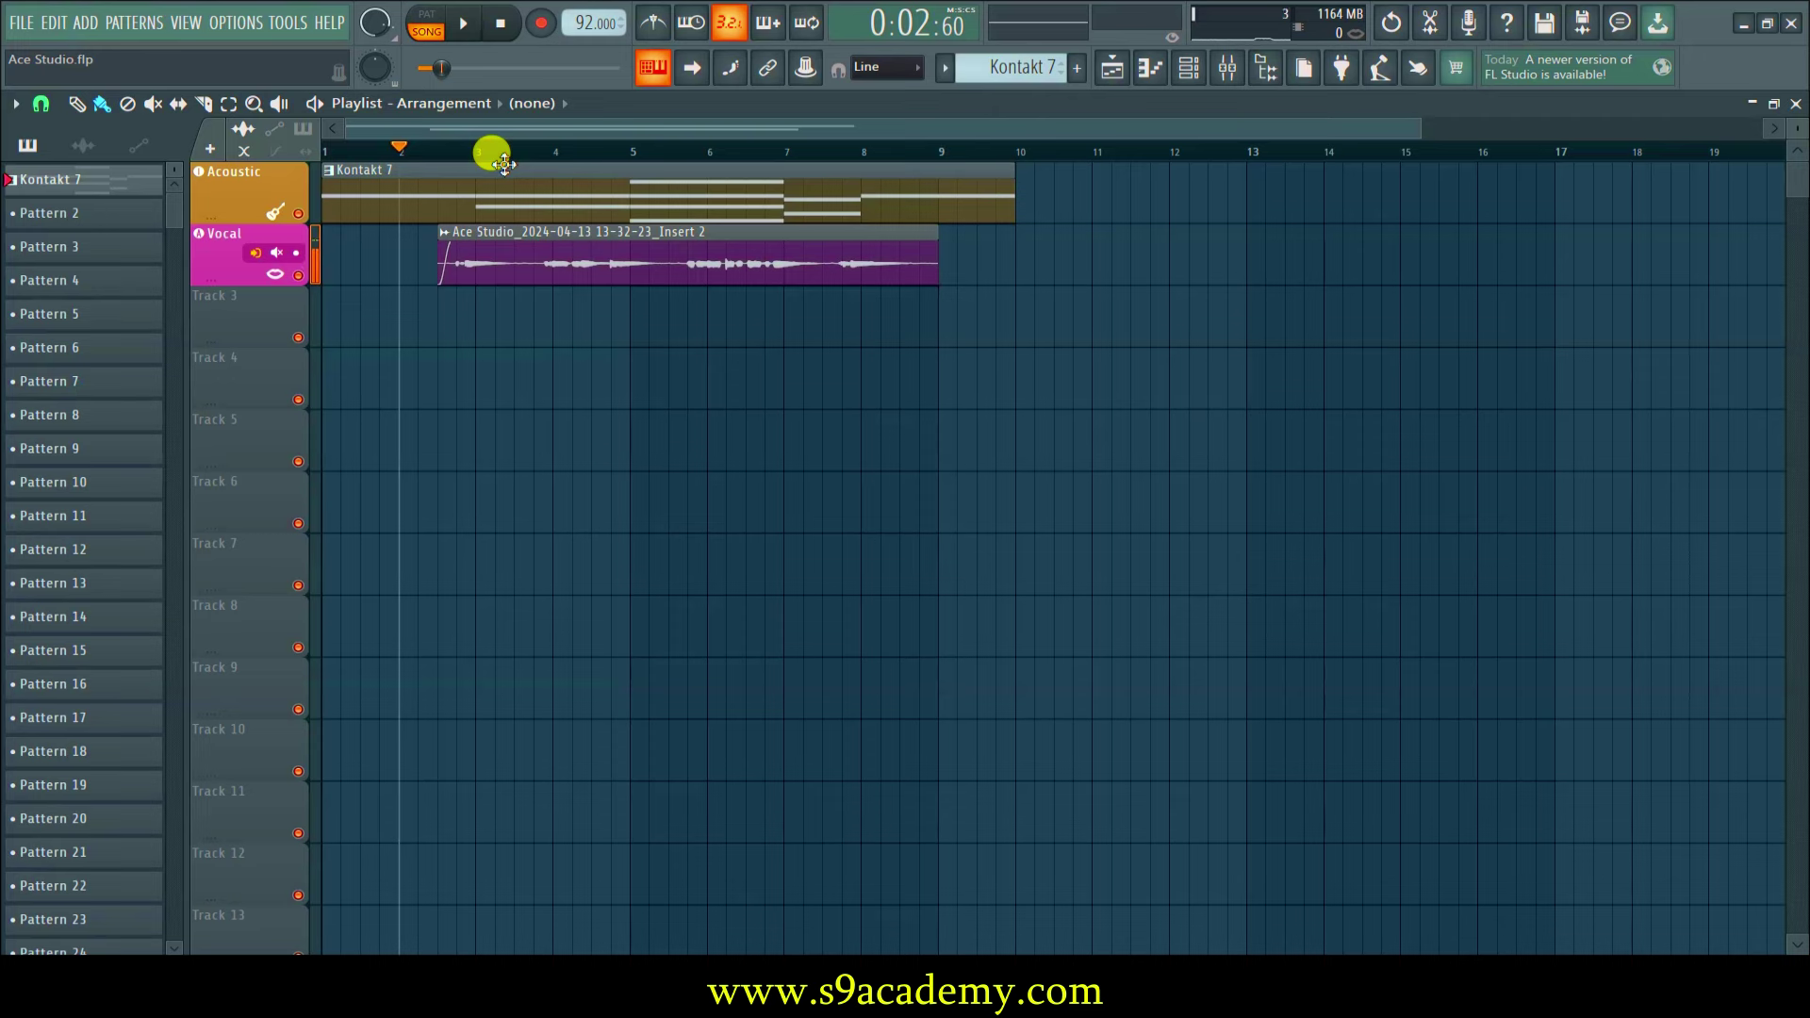
click(554, 265)
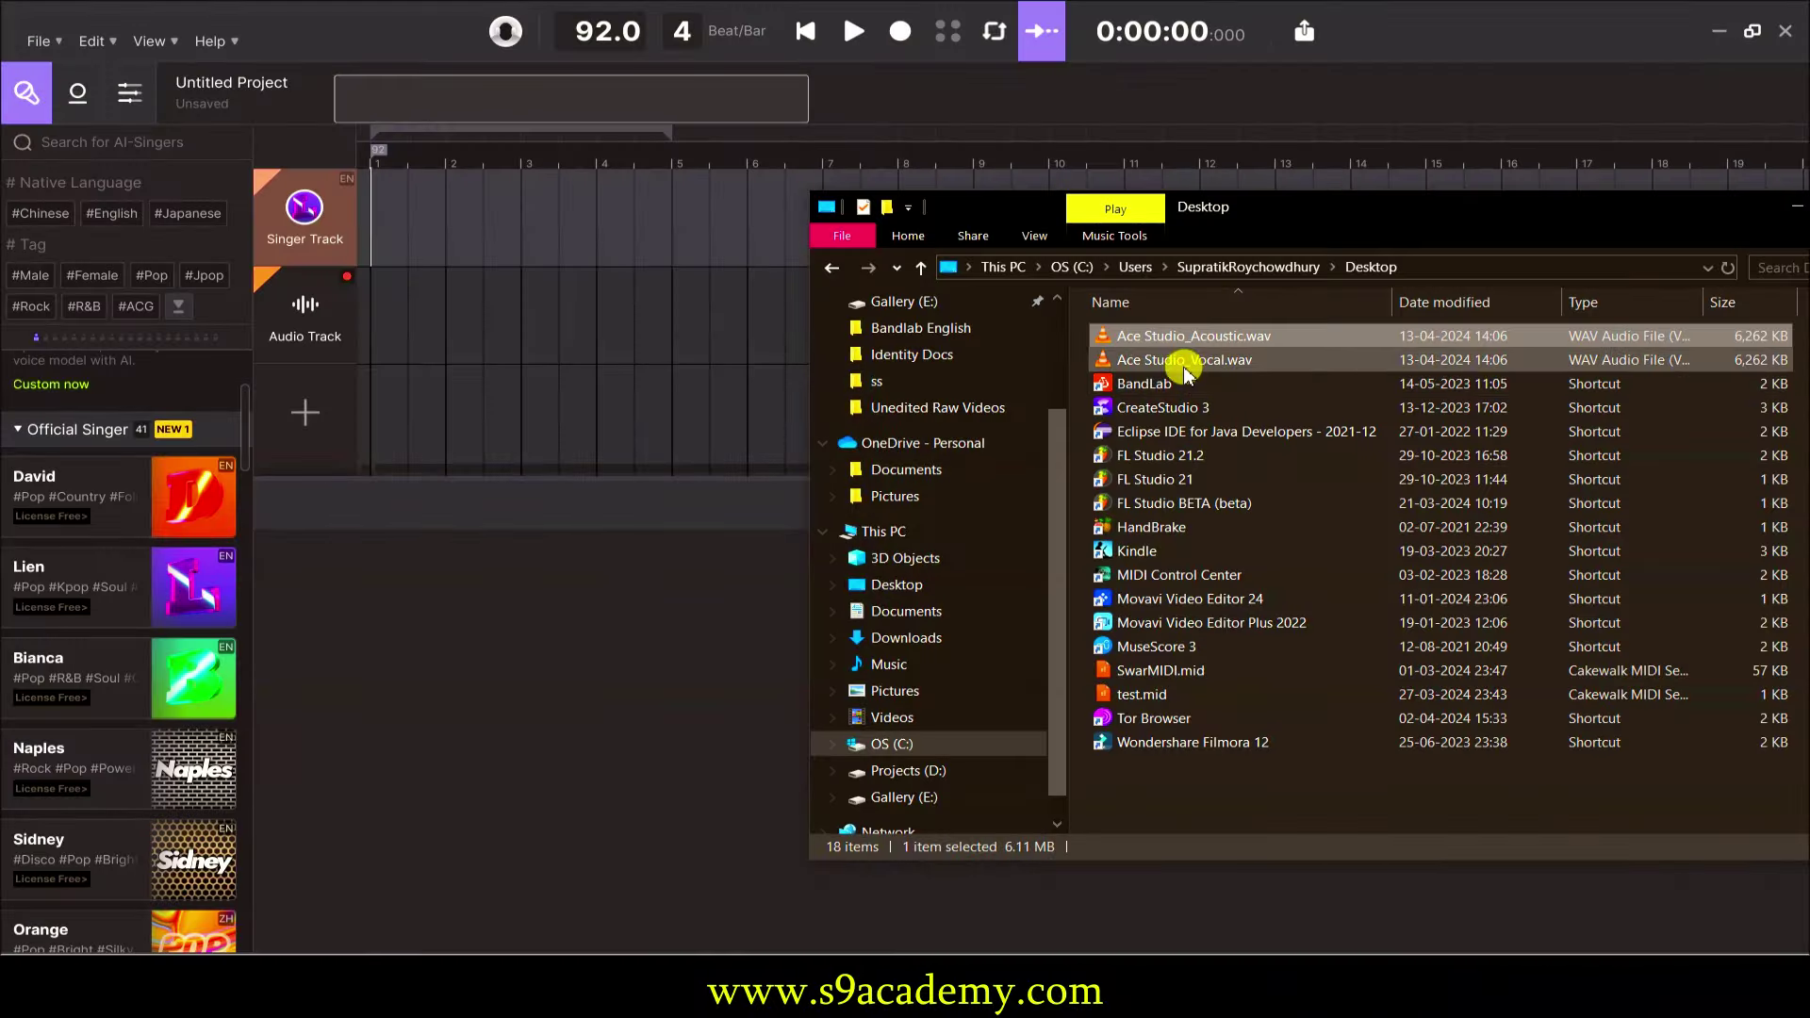
Import Ace Studio_Acoustic.wav onto the ACE Studio audio track and Ace Studio_Vocal.wav onto the singer track.
click(1185, 369)
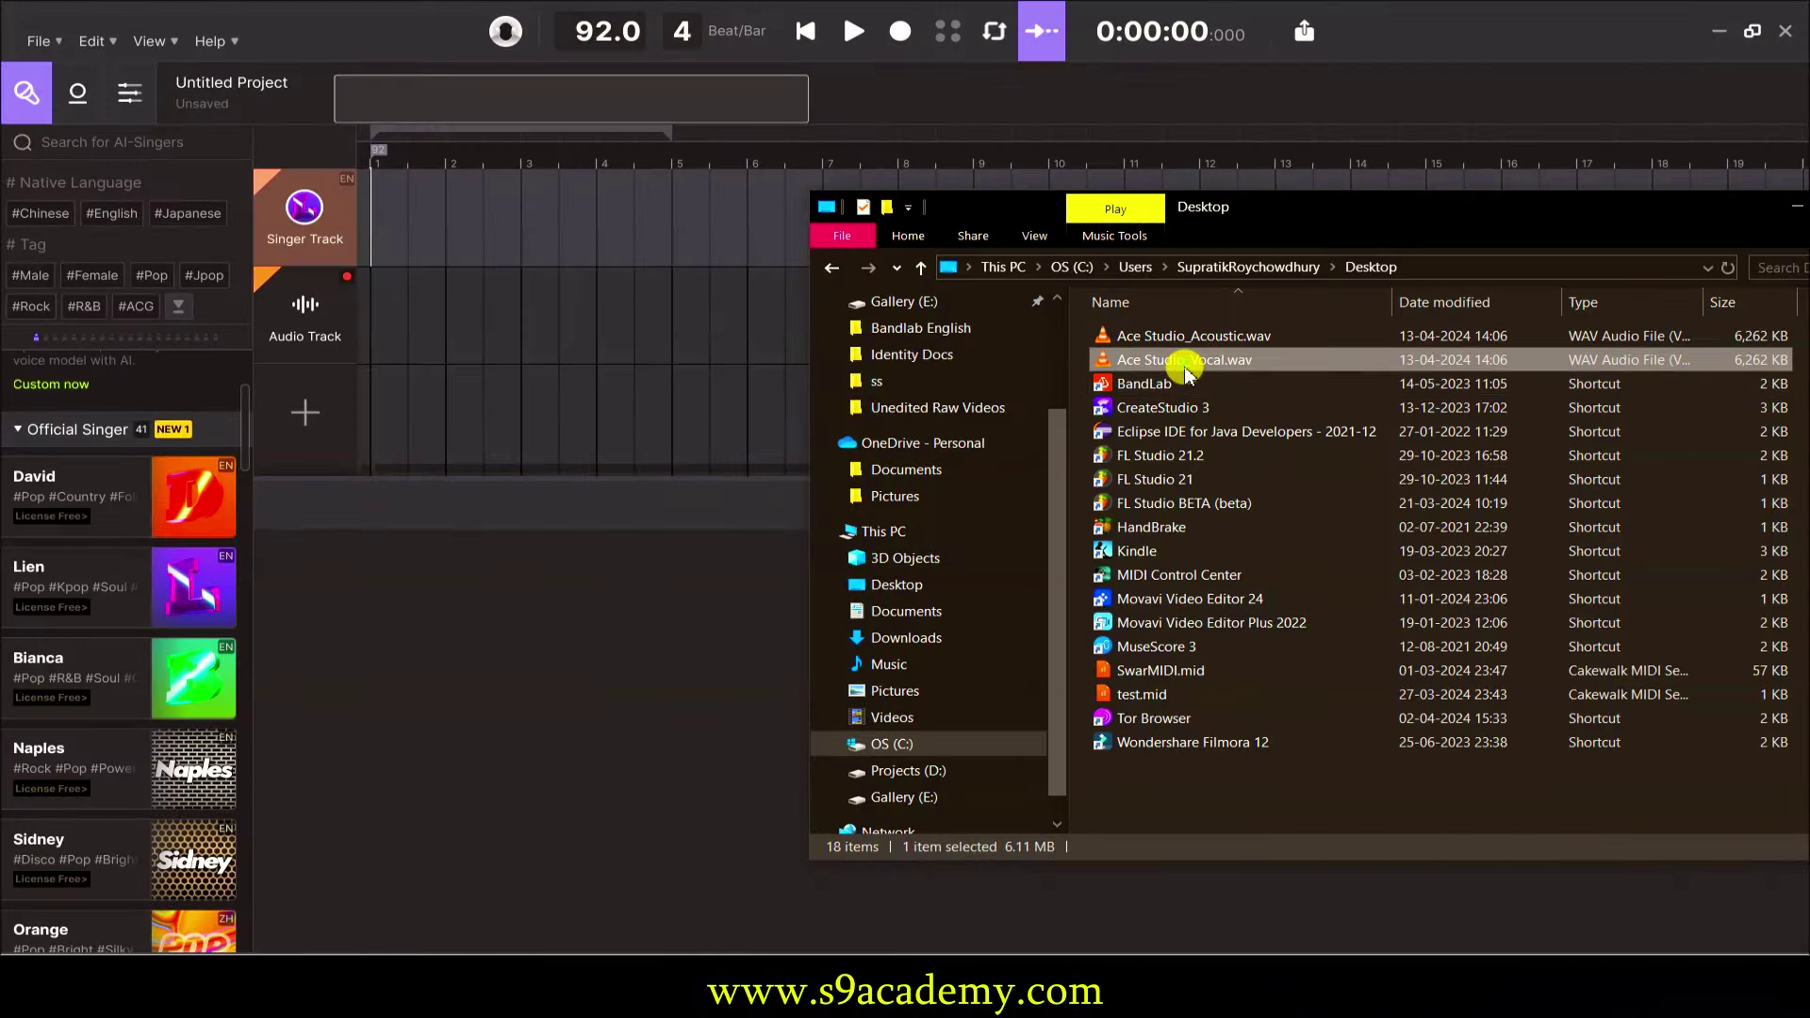
drag(1203, 339, 379, 330)
click(1178, 361)
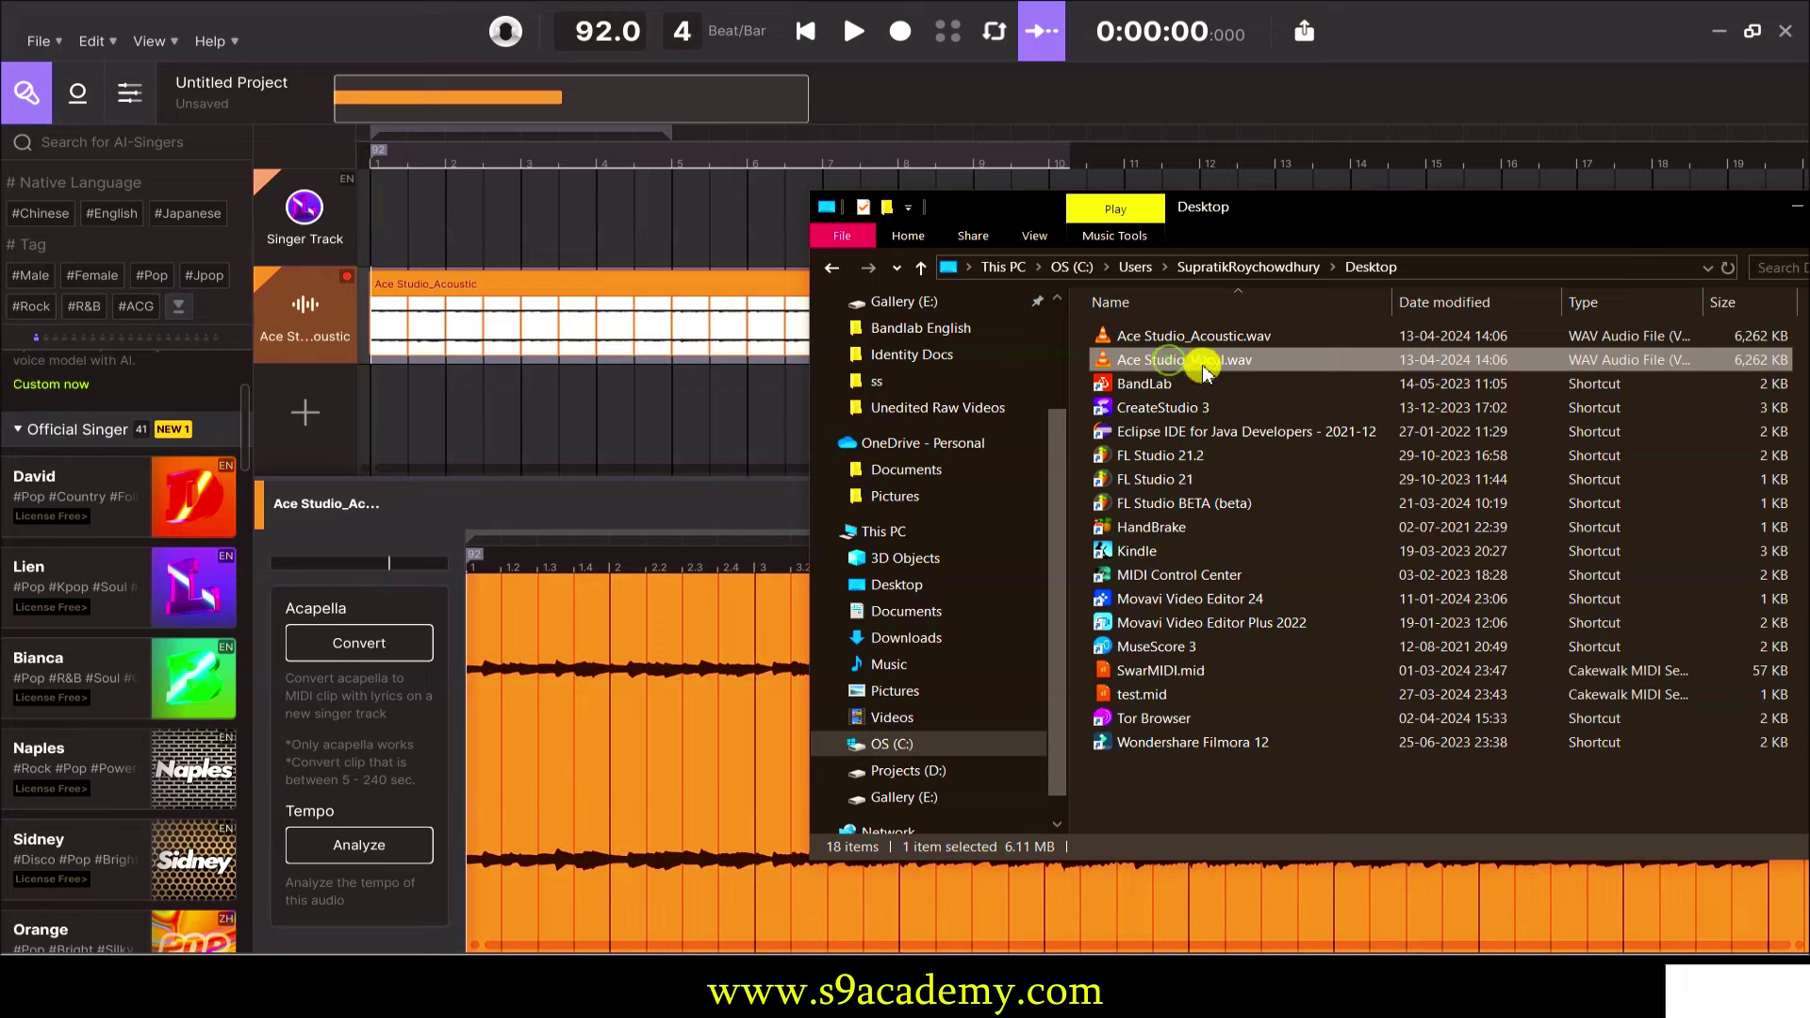
drag(1211, 372, 382, 243)
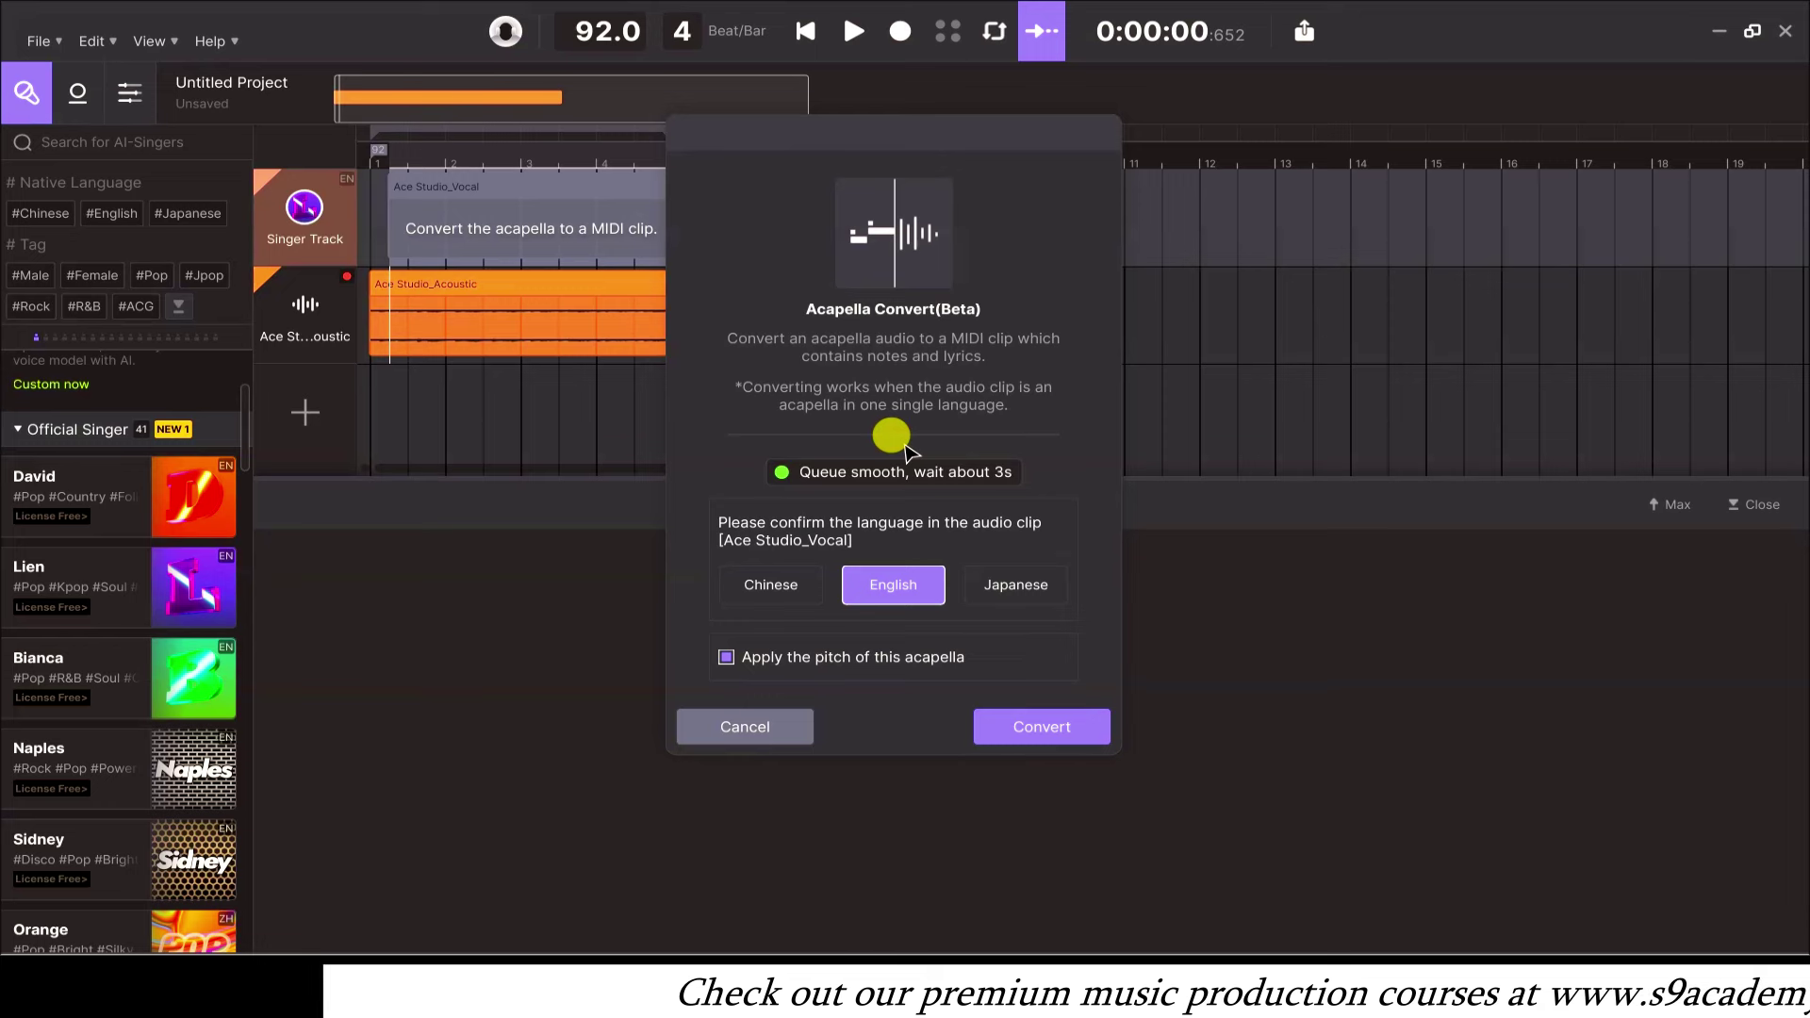
Convert the vocal clip to a MIDI clip with English lyrics, applying the acapella's pitch, and inspect the resulting notes.
click(1022, 718)
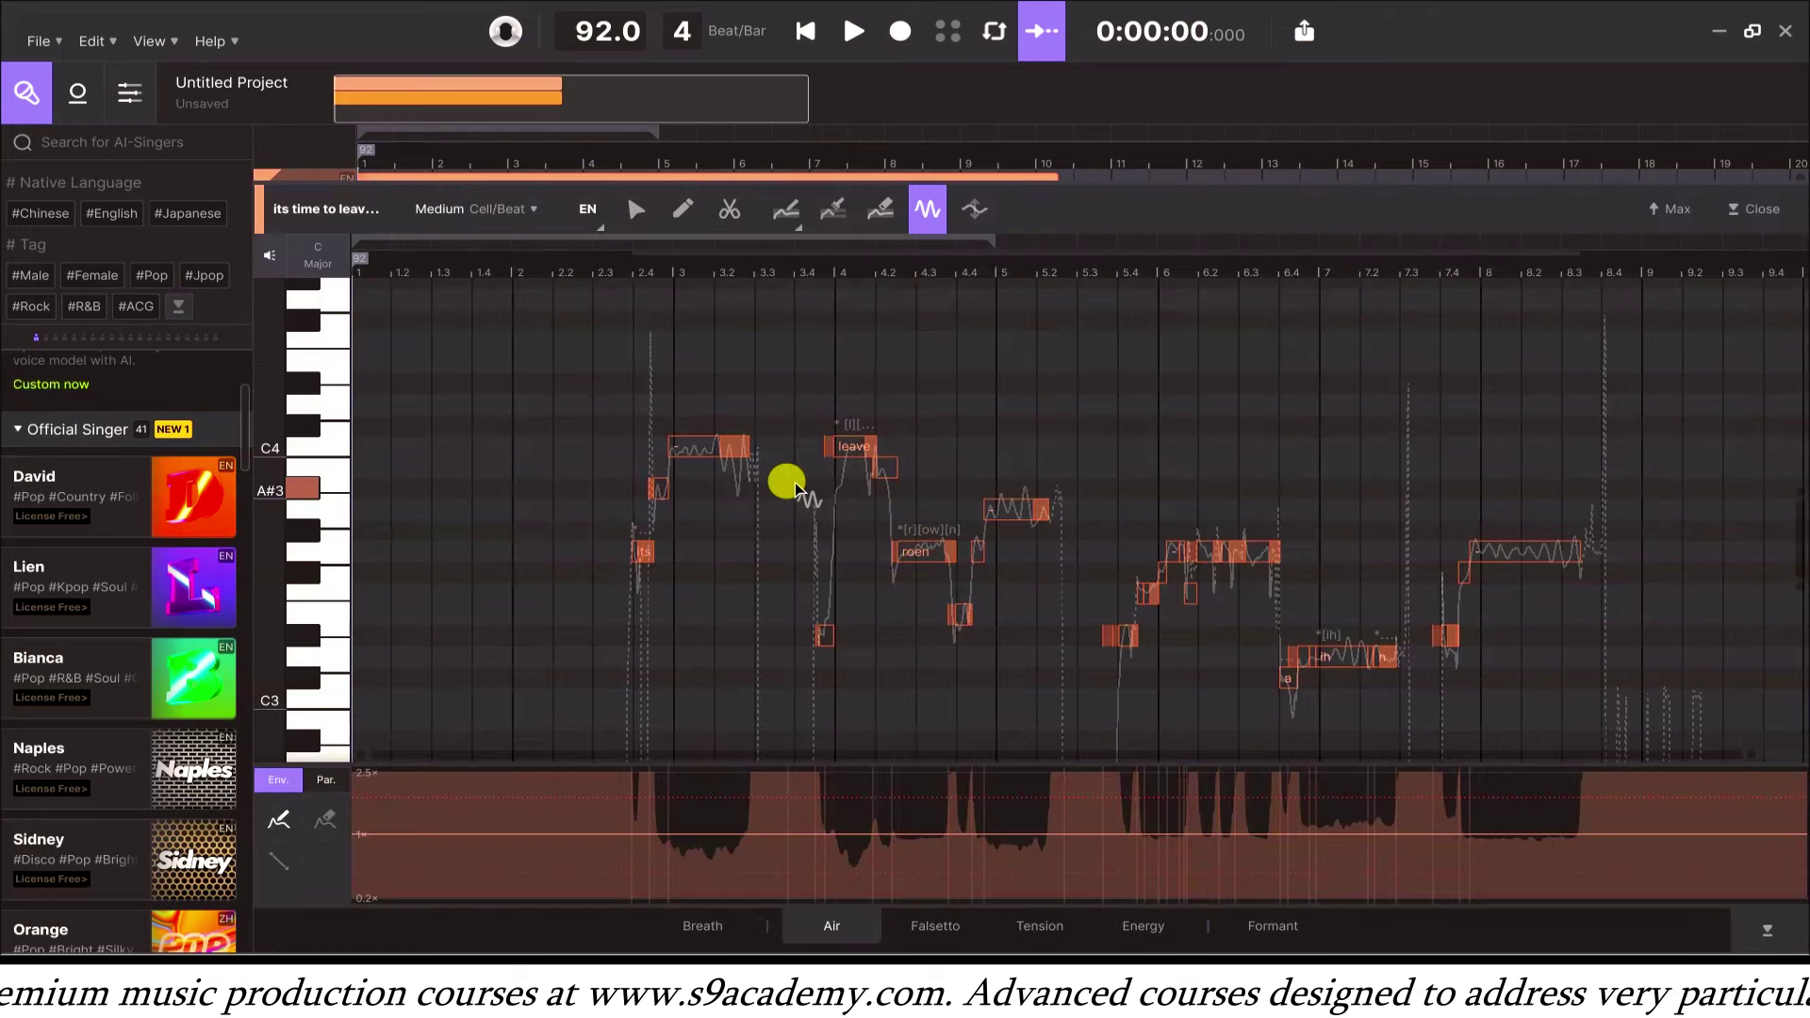
scroll(821, 502, right, 2)
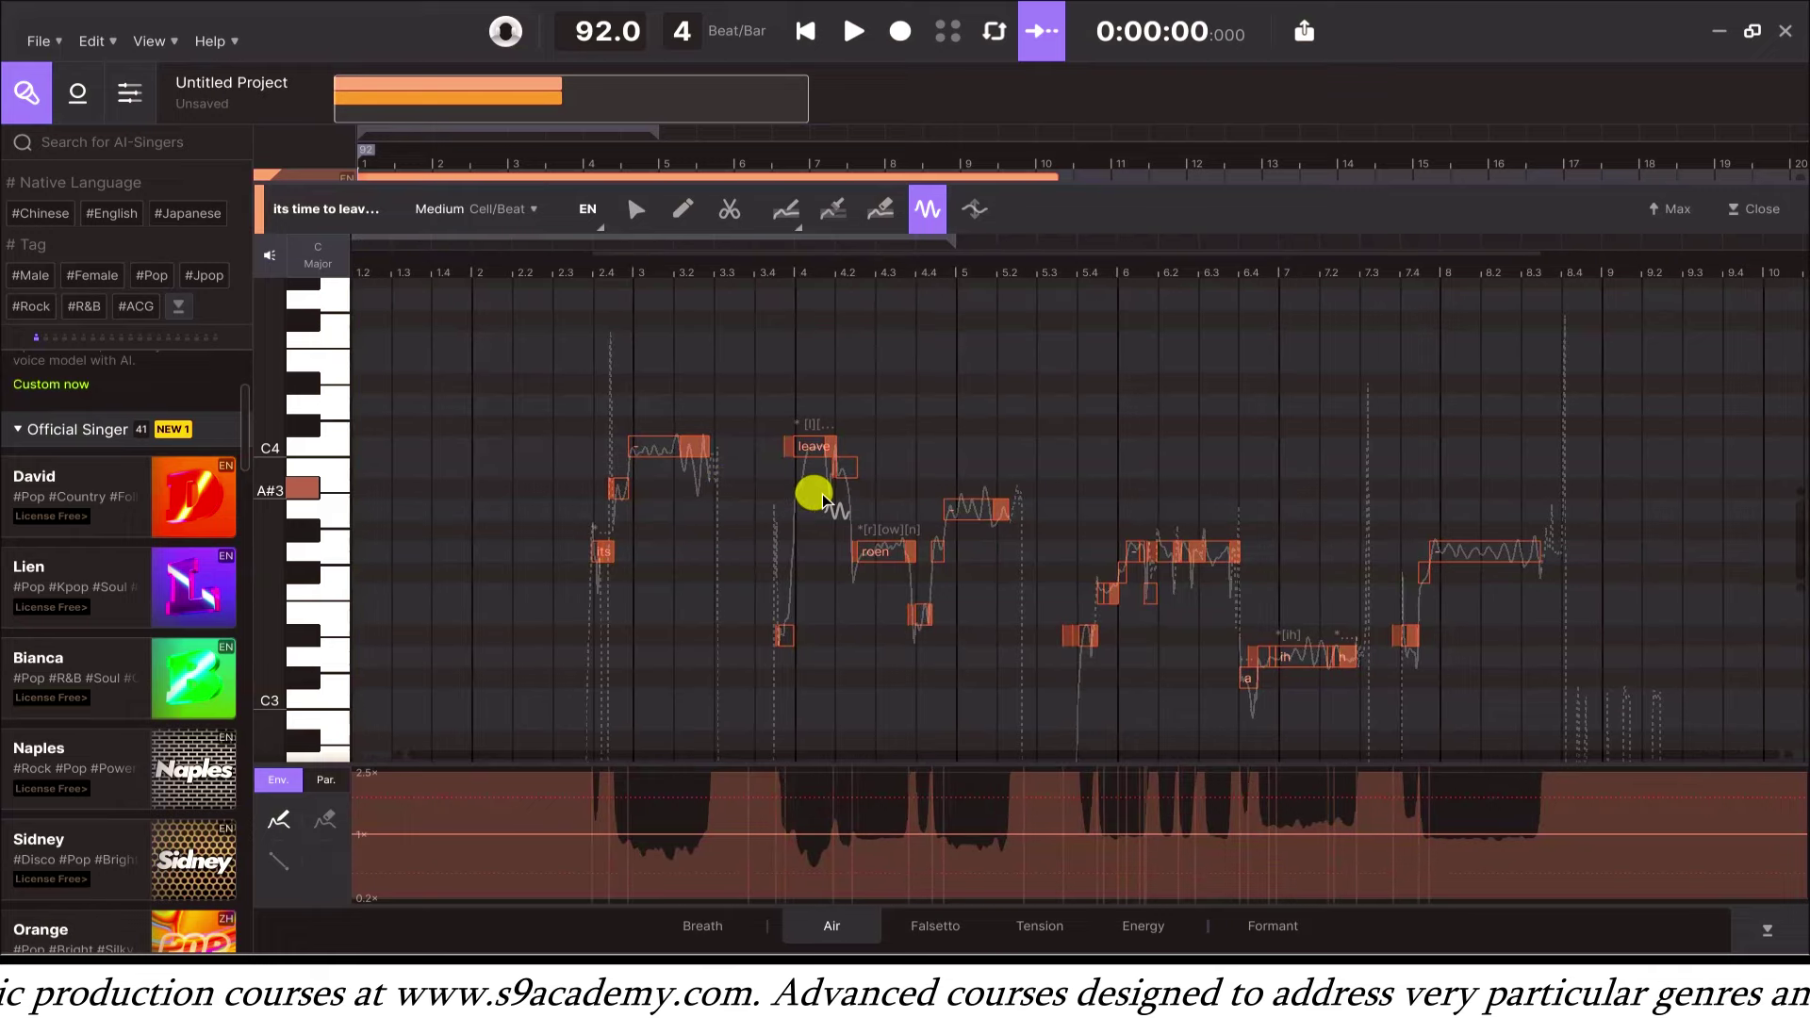
click(665, 176)
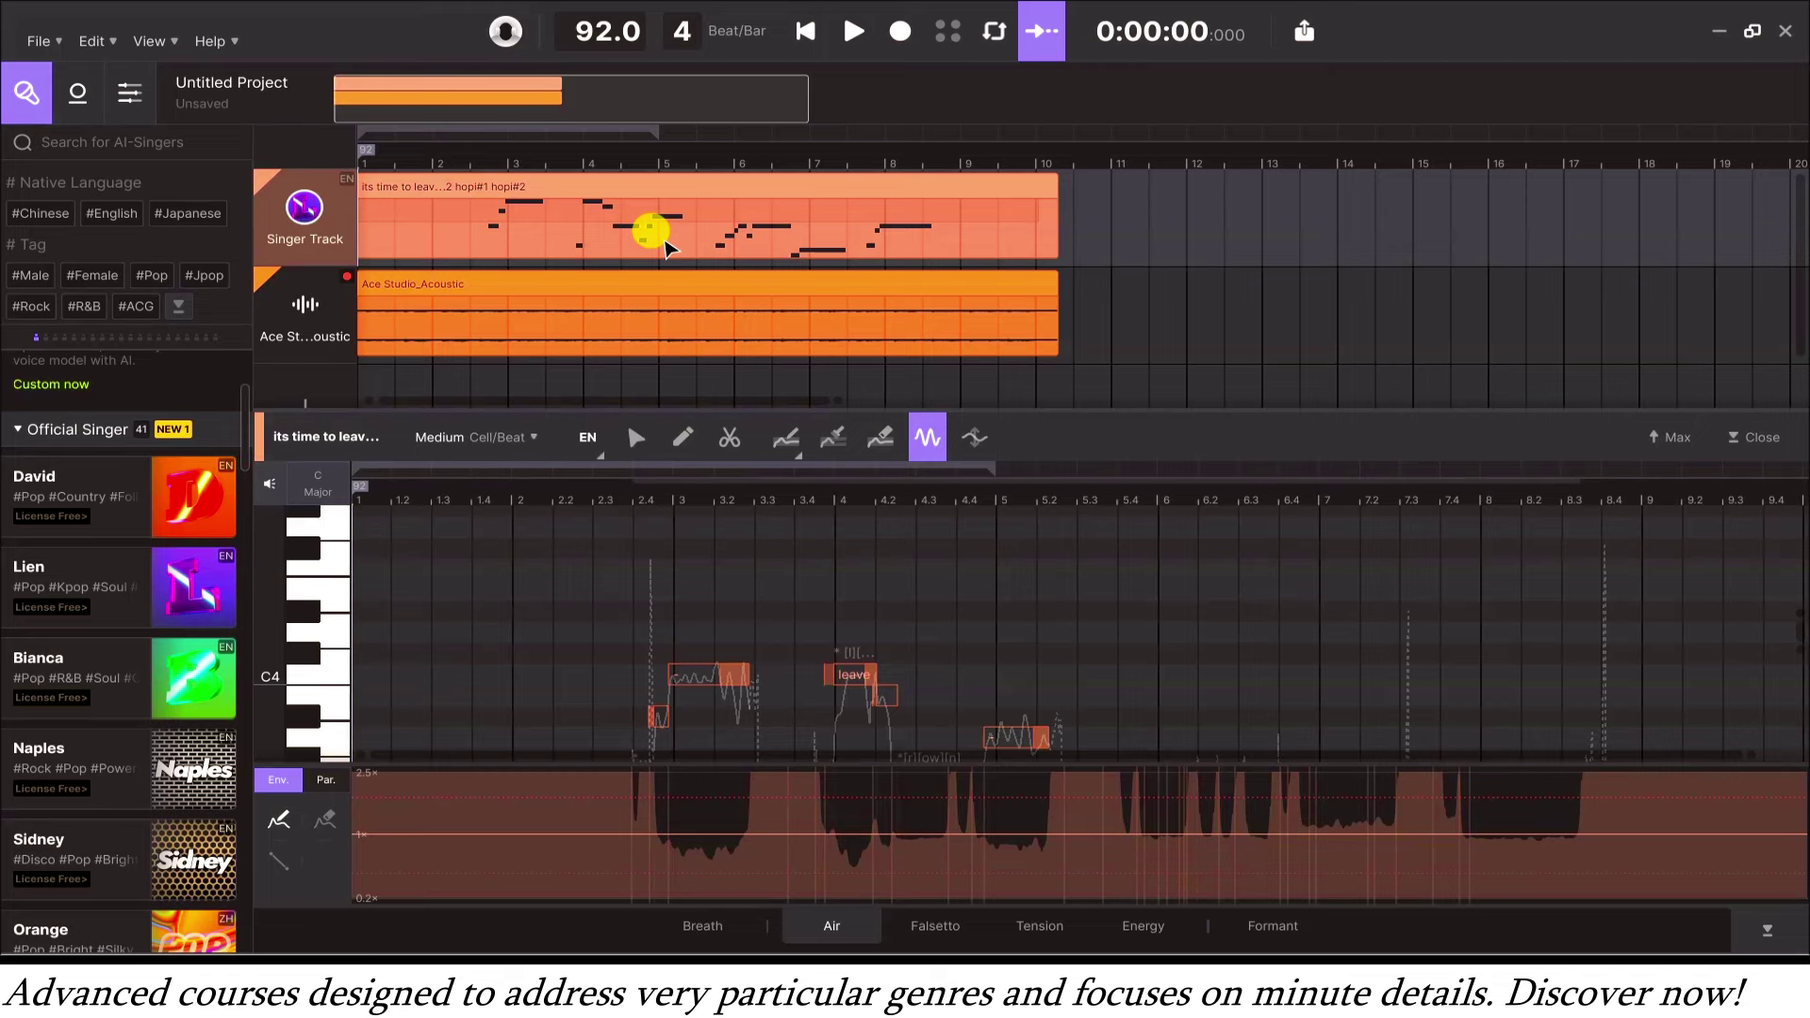
mouse_move(318, 238)
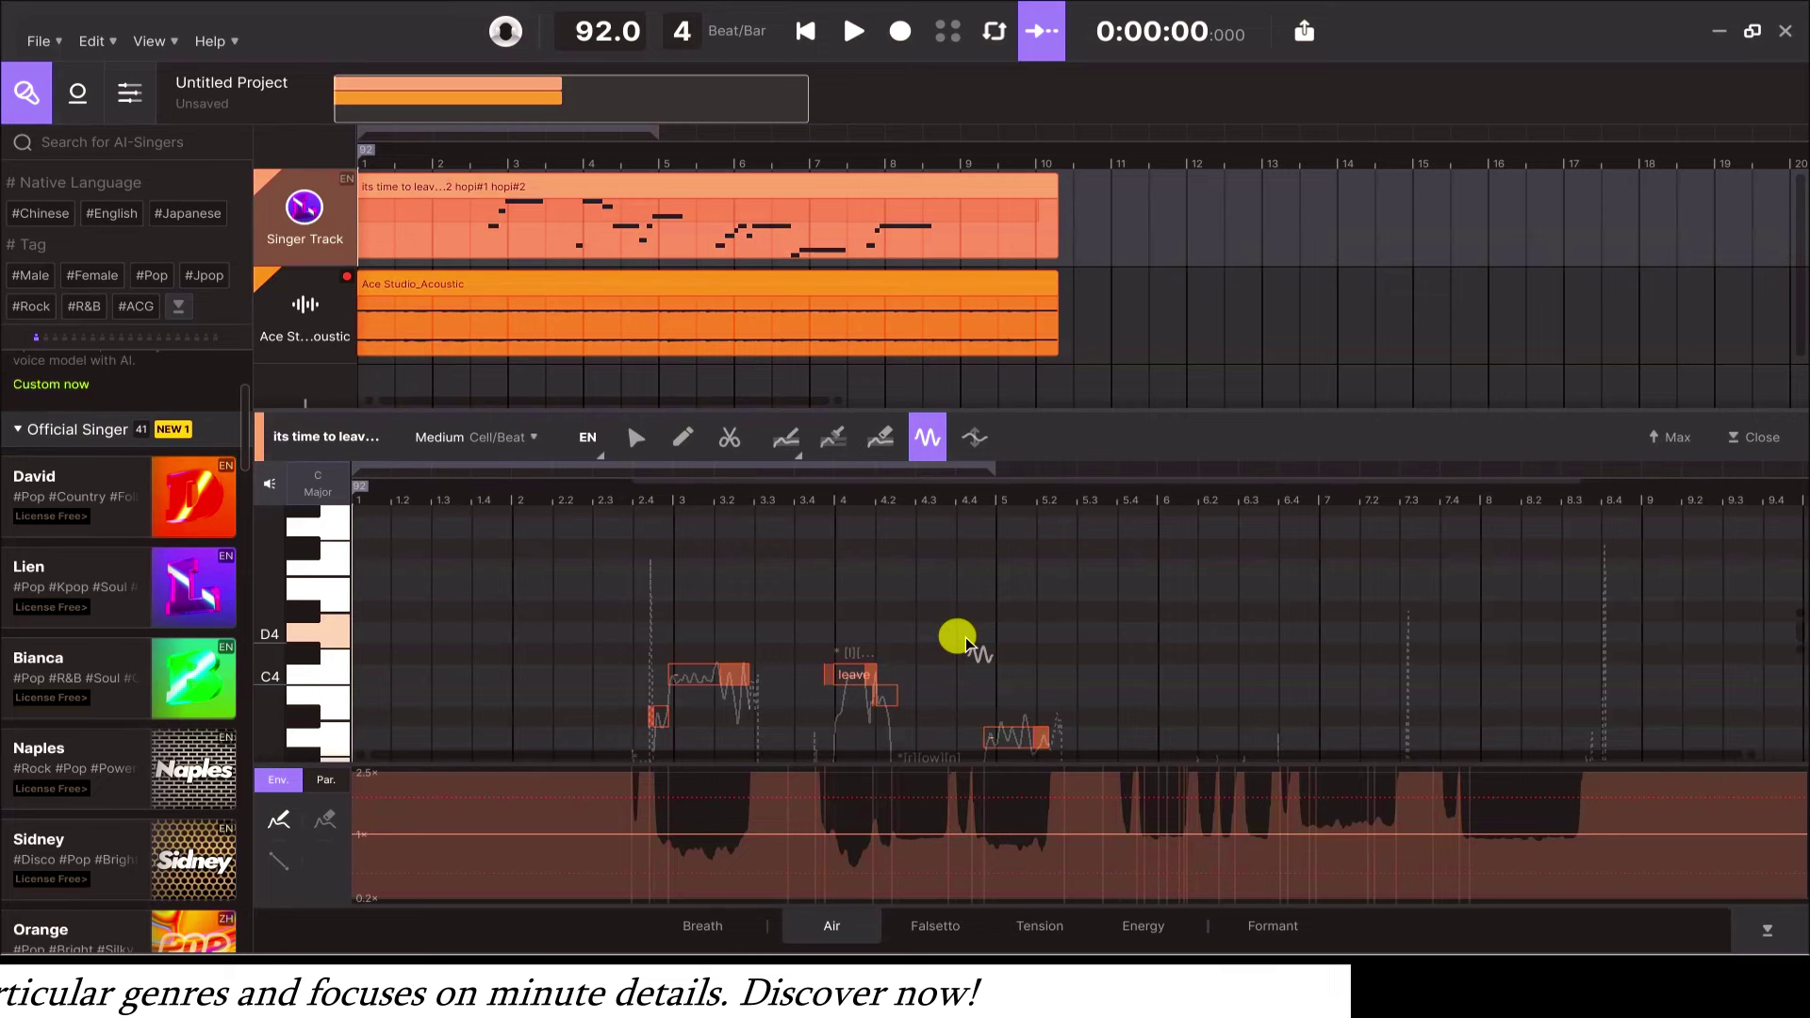
Select all the converted vocal notes in the note editor and transpose them up one octave.
drag(626, 415, 626, 210)
click(628, 210)
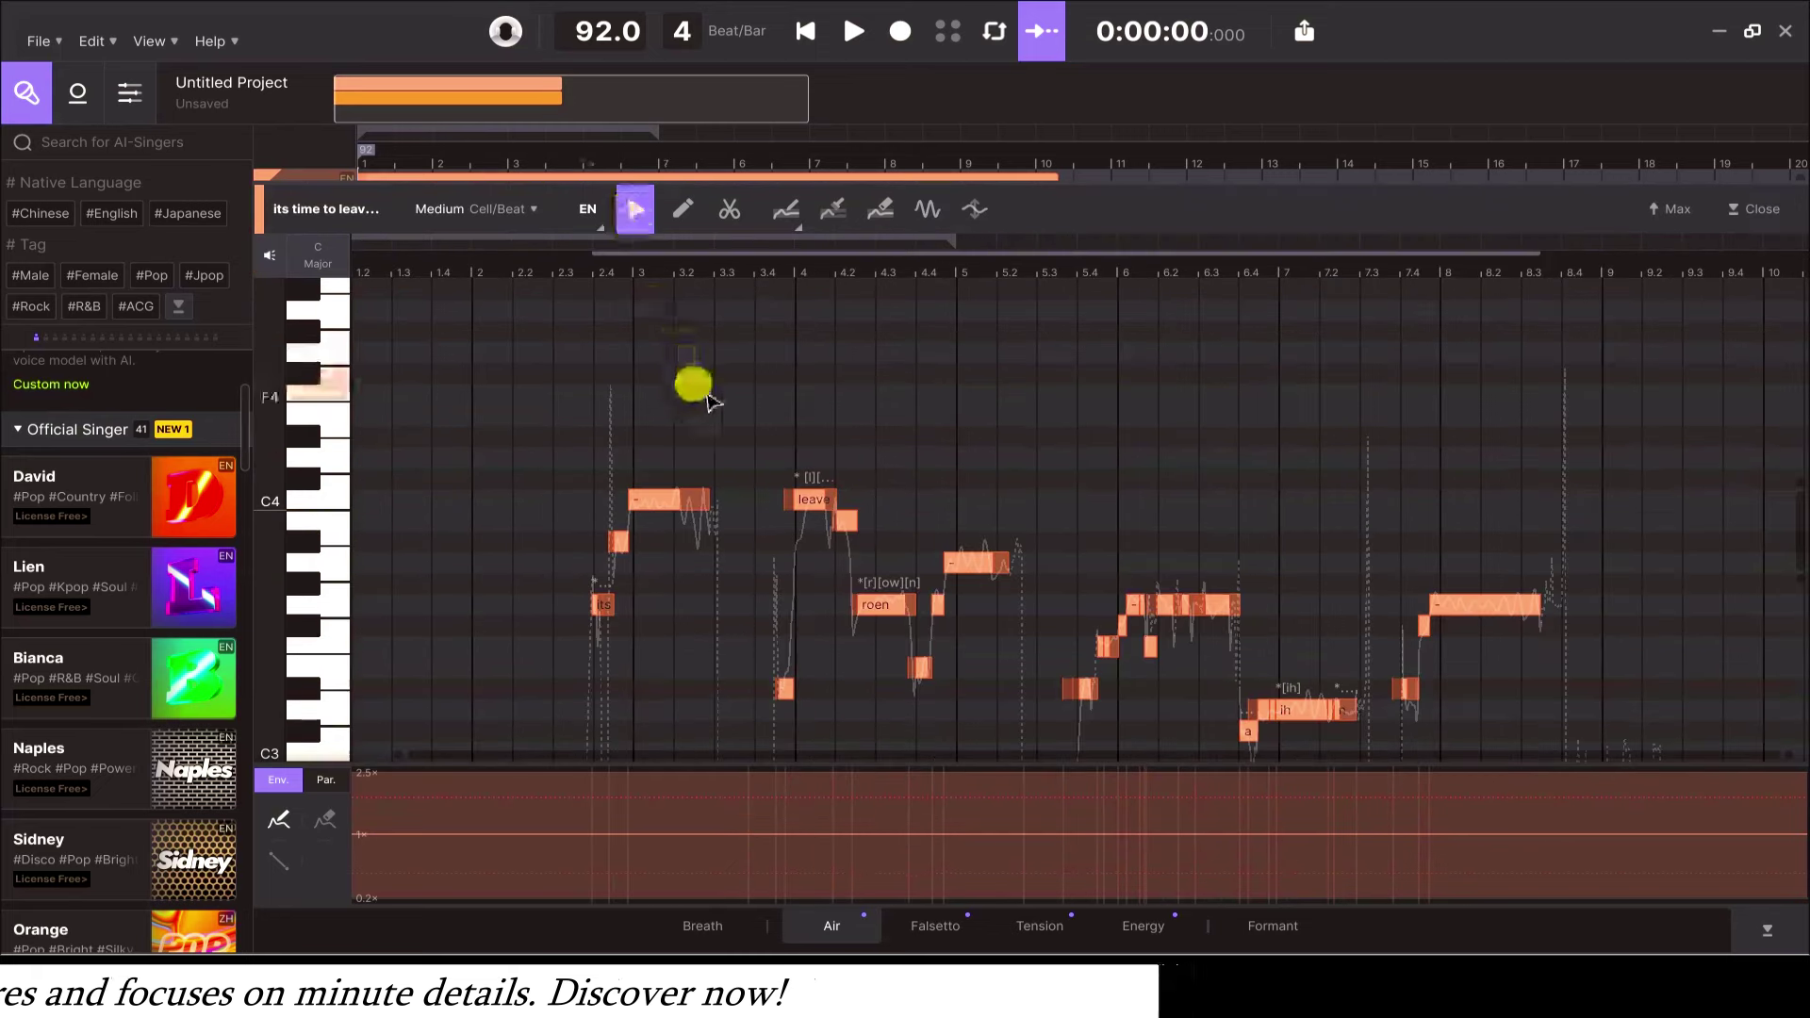
drag(1540, 434, 525, 707)
scroll(647, 614, up, 3)
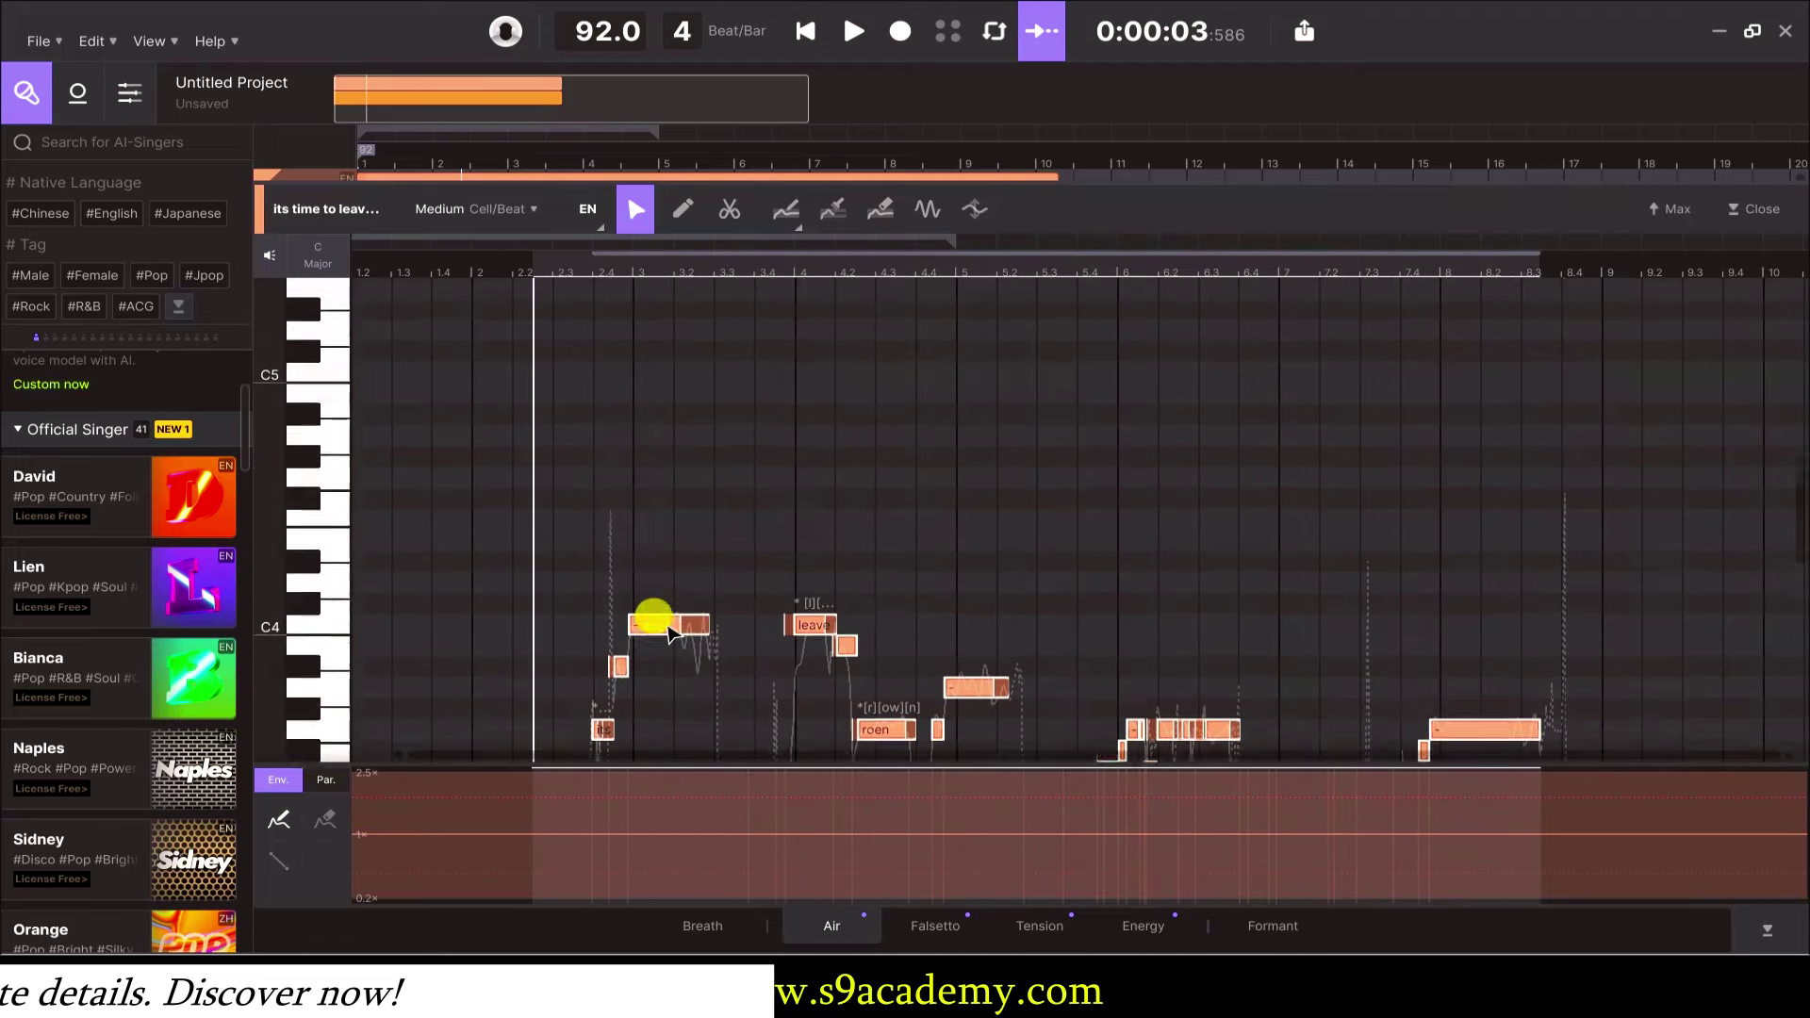
scroll(669, 633, down, 1)
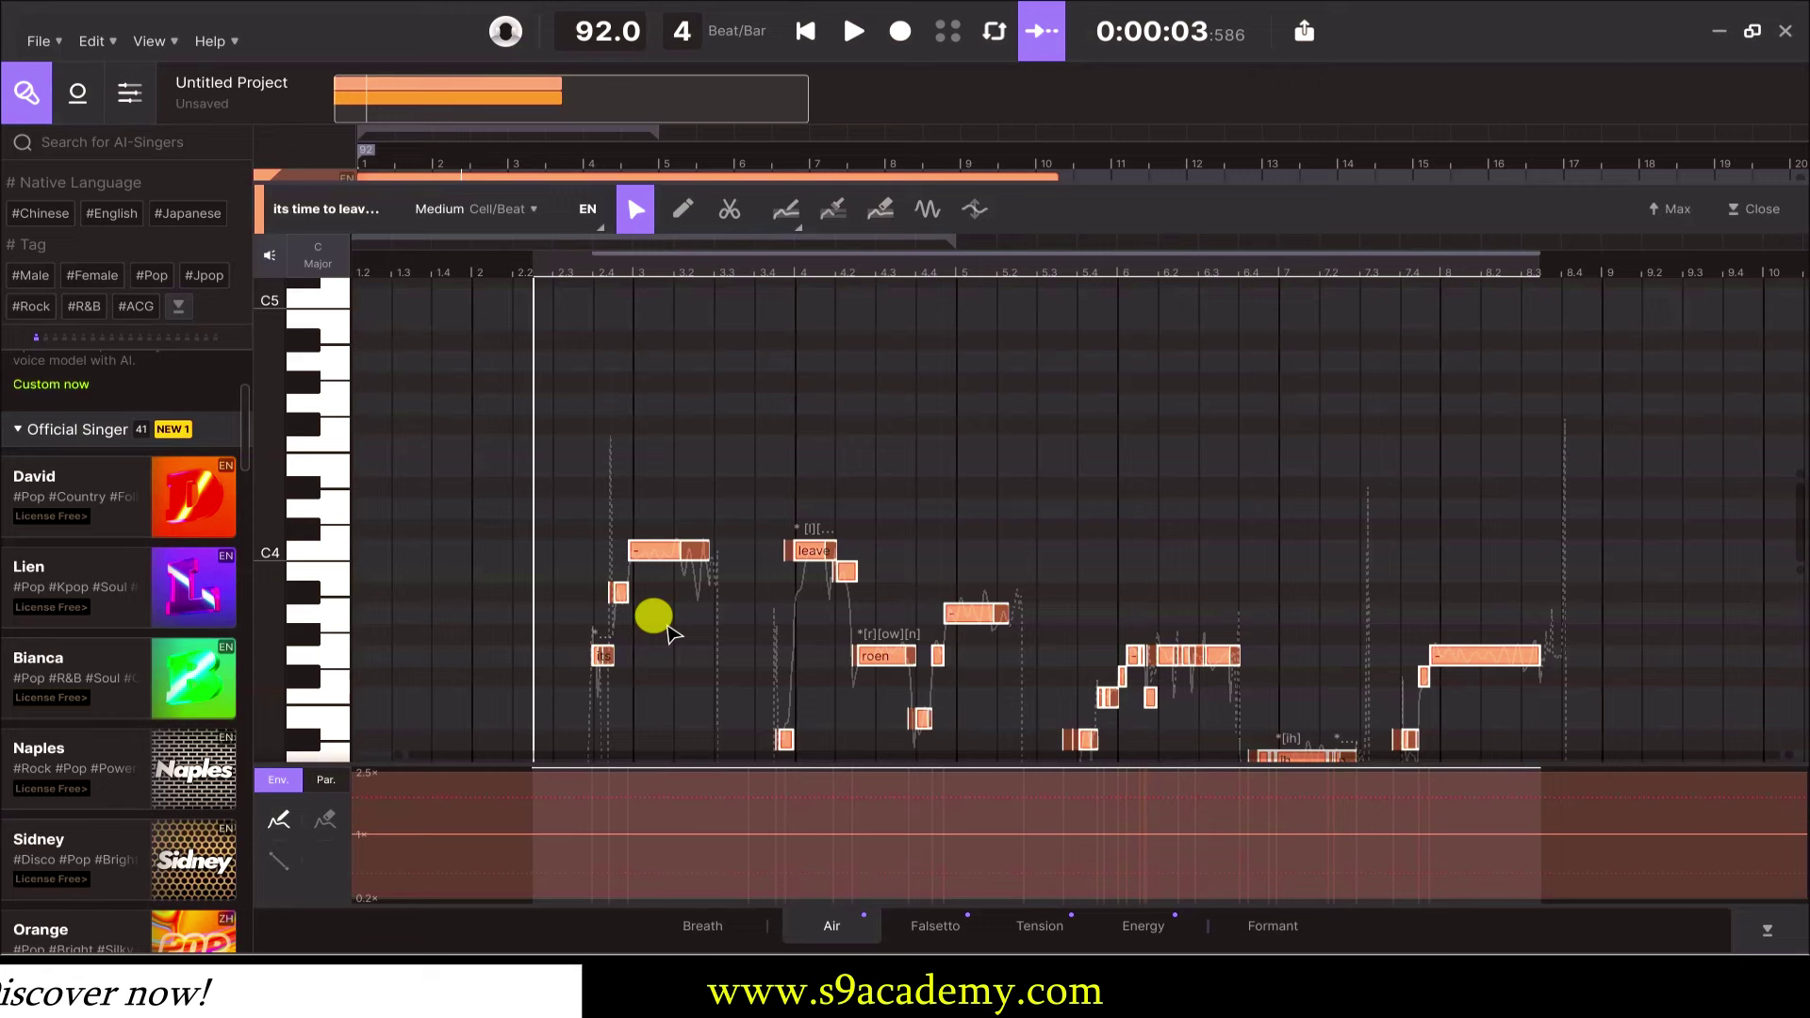
key(shift+Up)
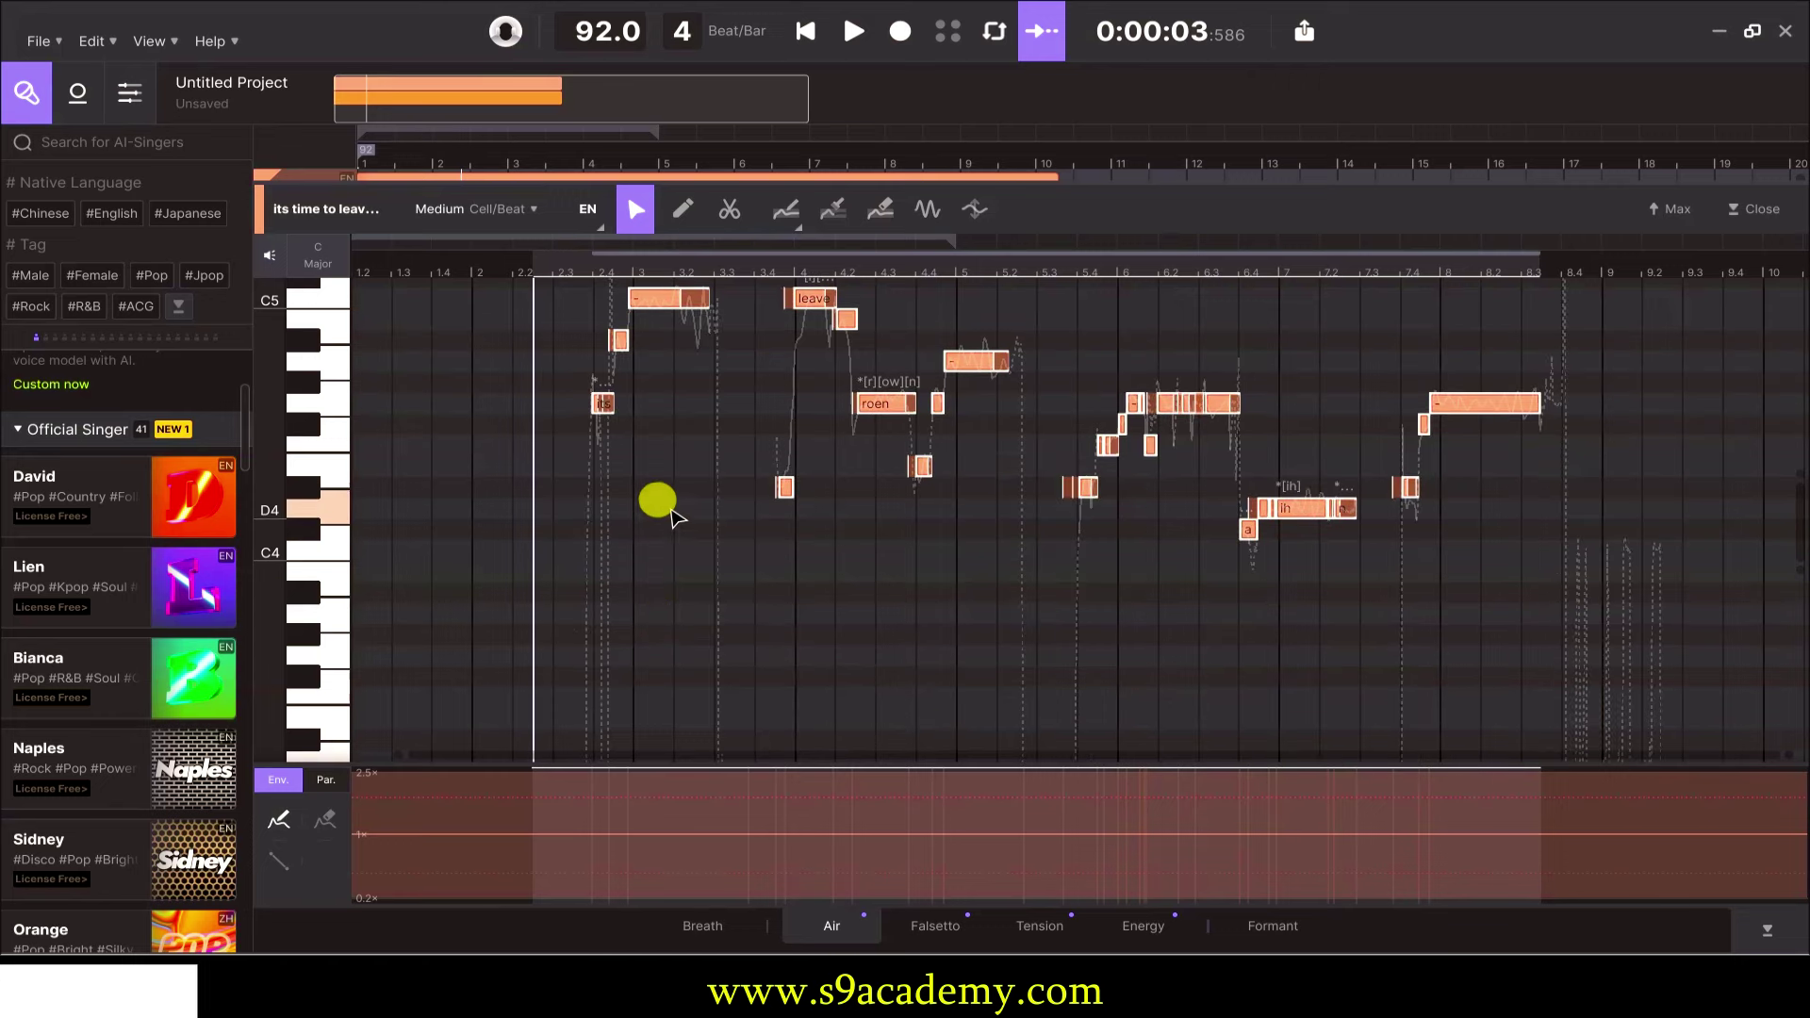
scroll(673, 510, up, 2)
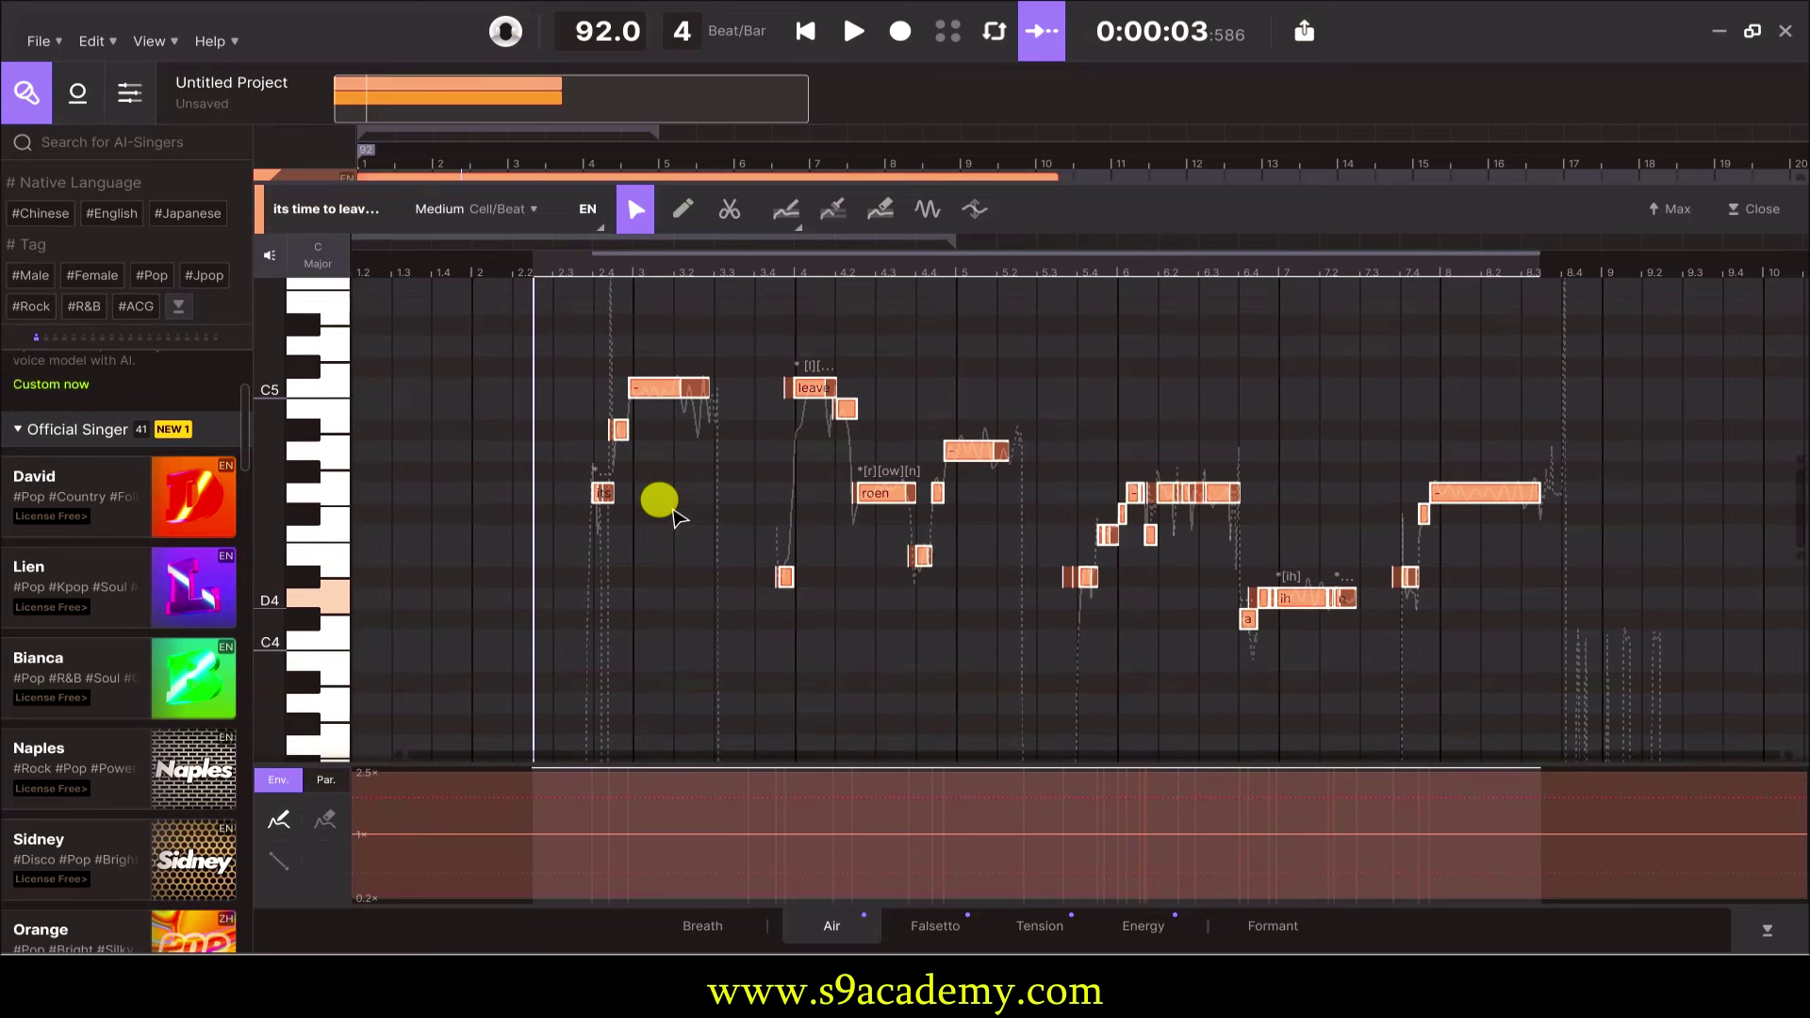
Play the transposed phrase, lower all notes so the opening "its" note sits on C4, and listen again.
key(space)
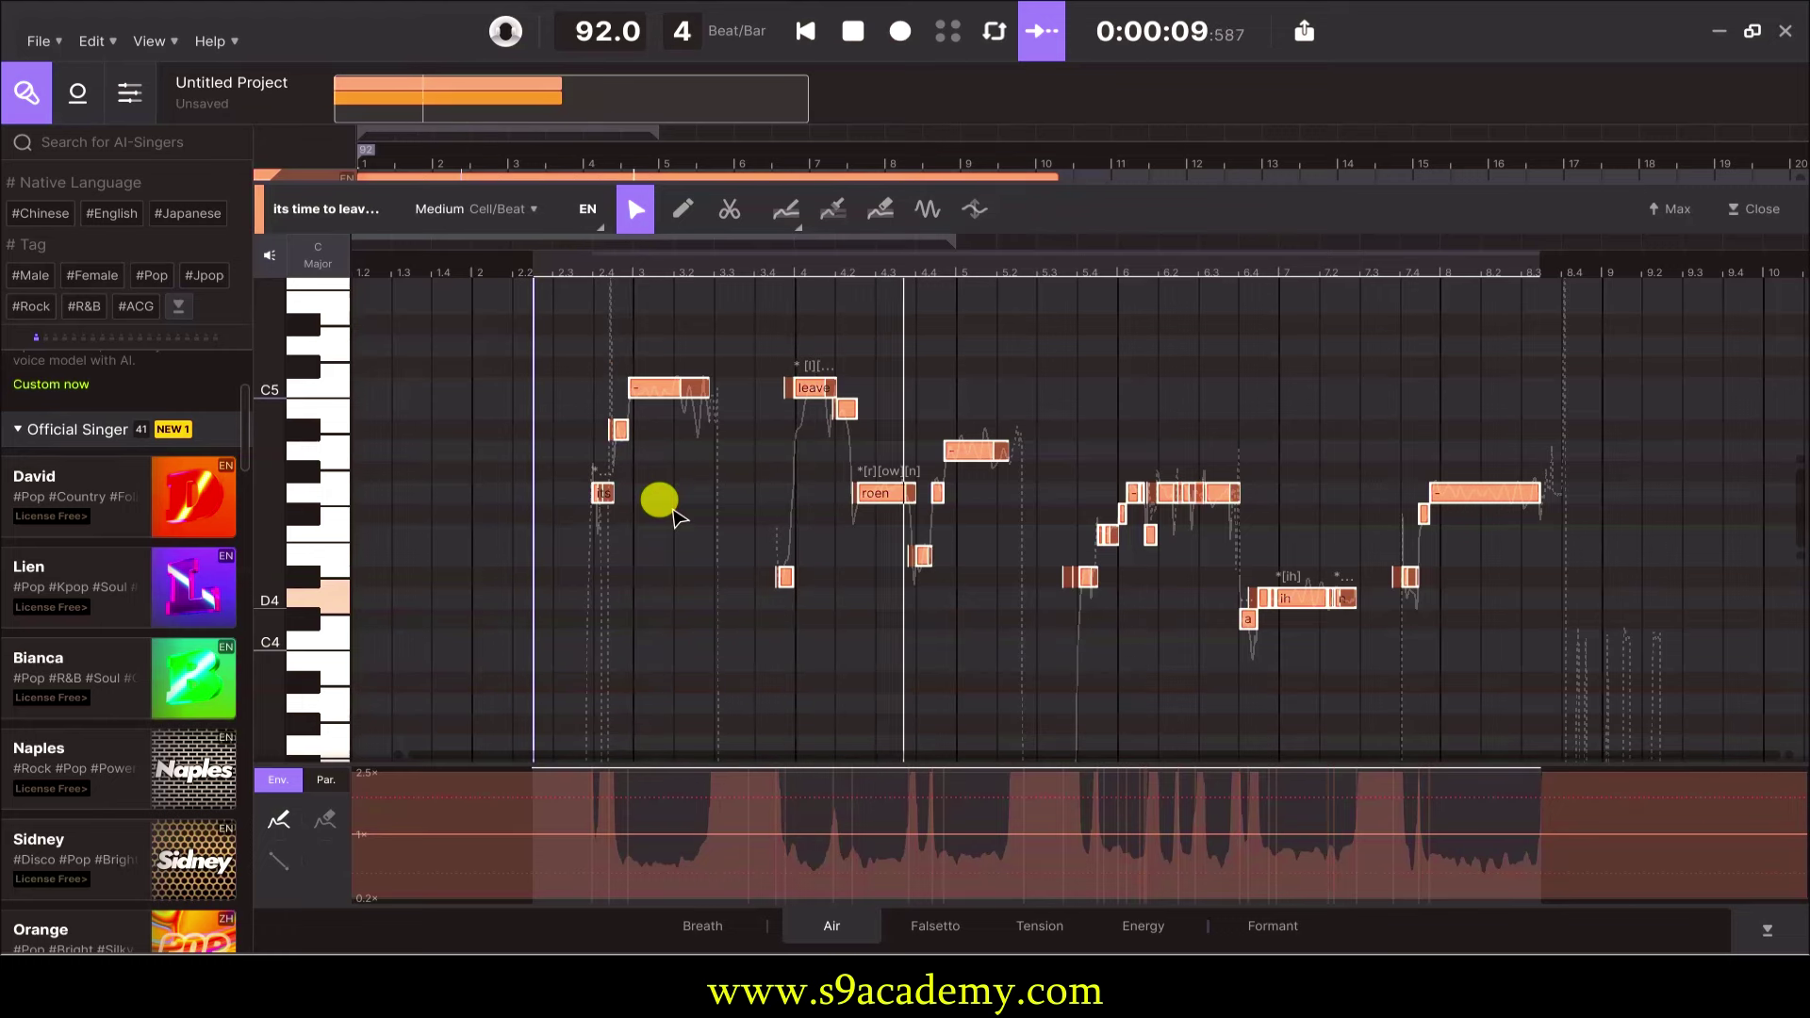
key(space)
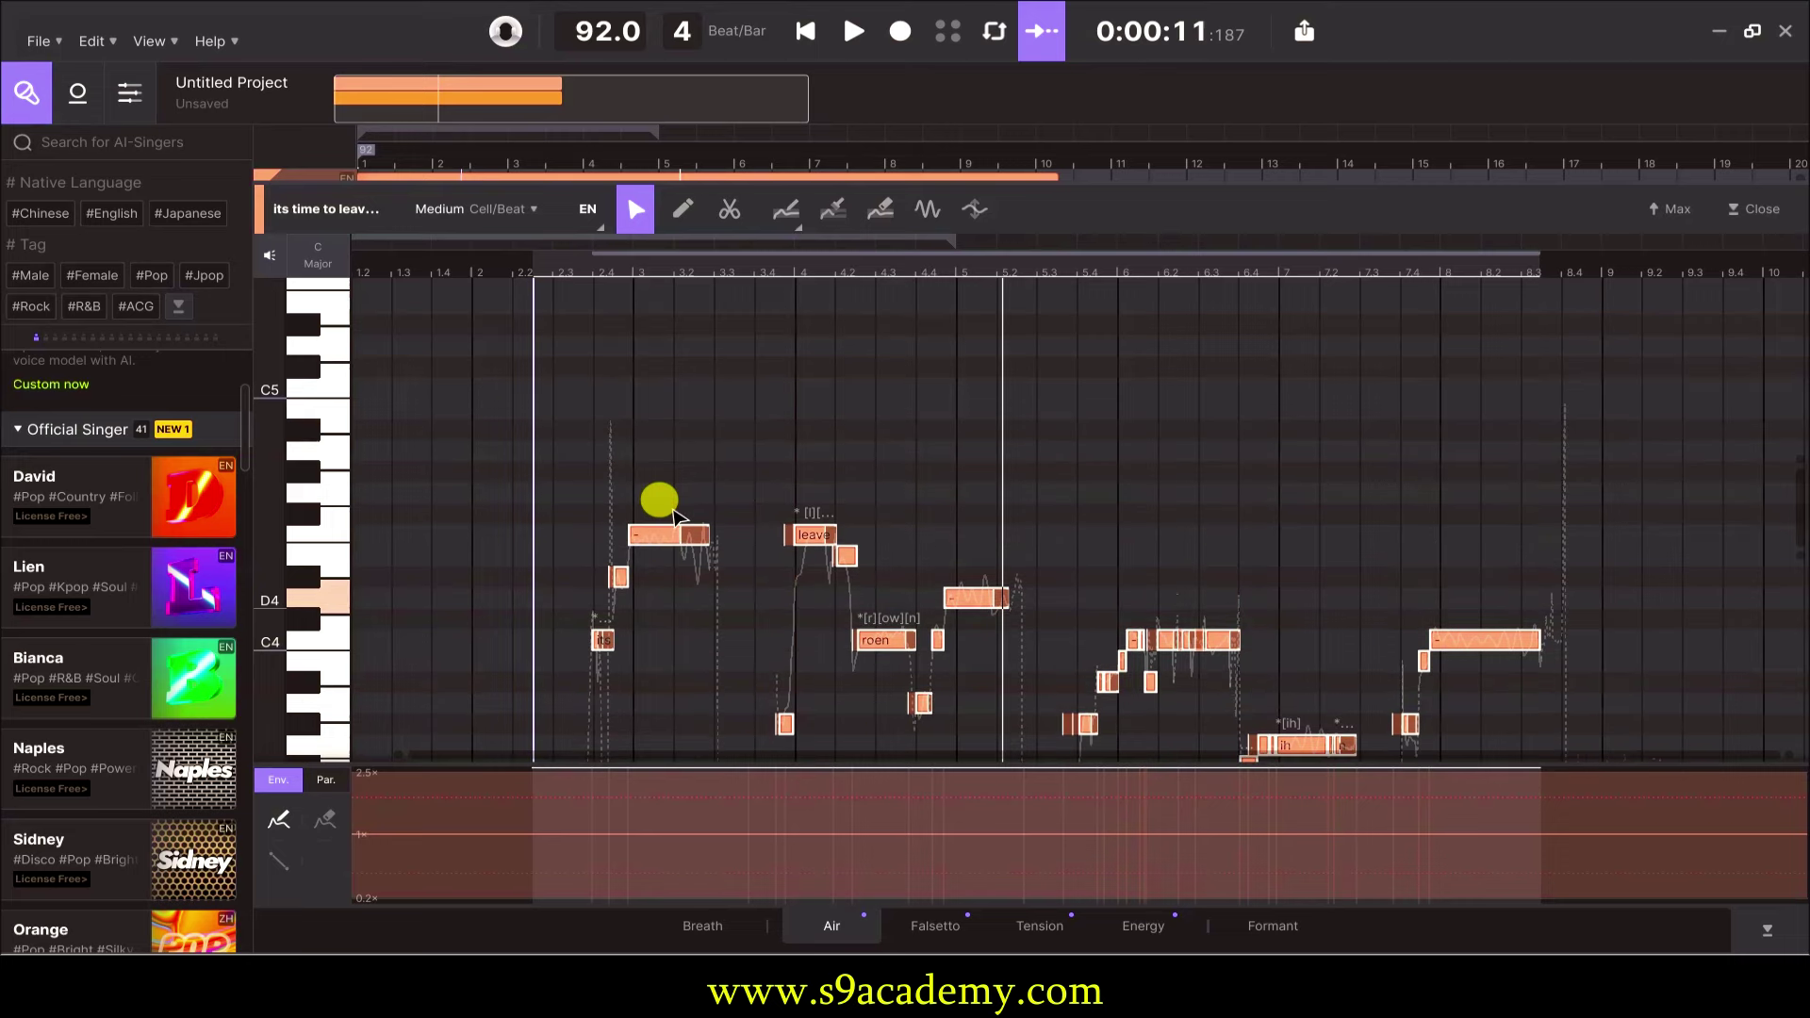
drag(848, 184, 848, 215)
key(space)
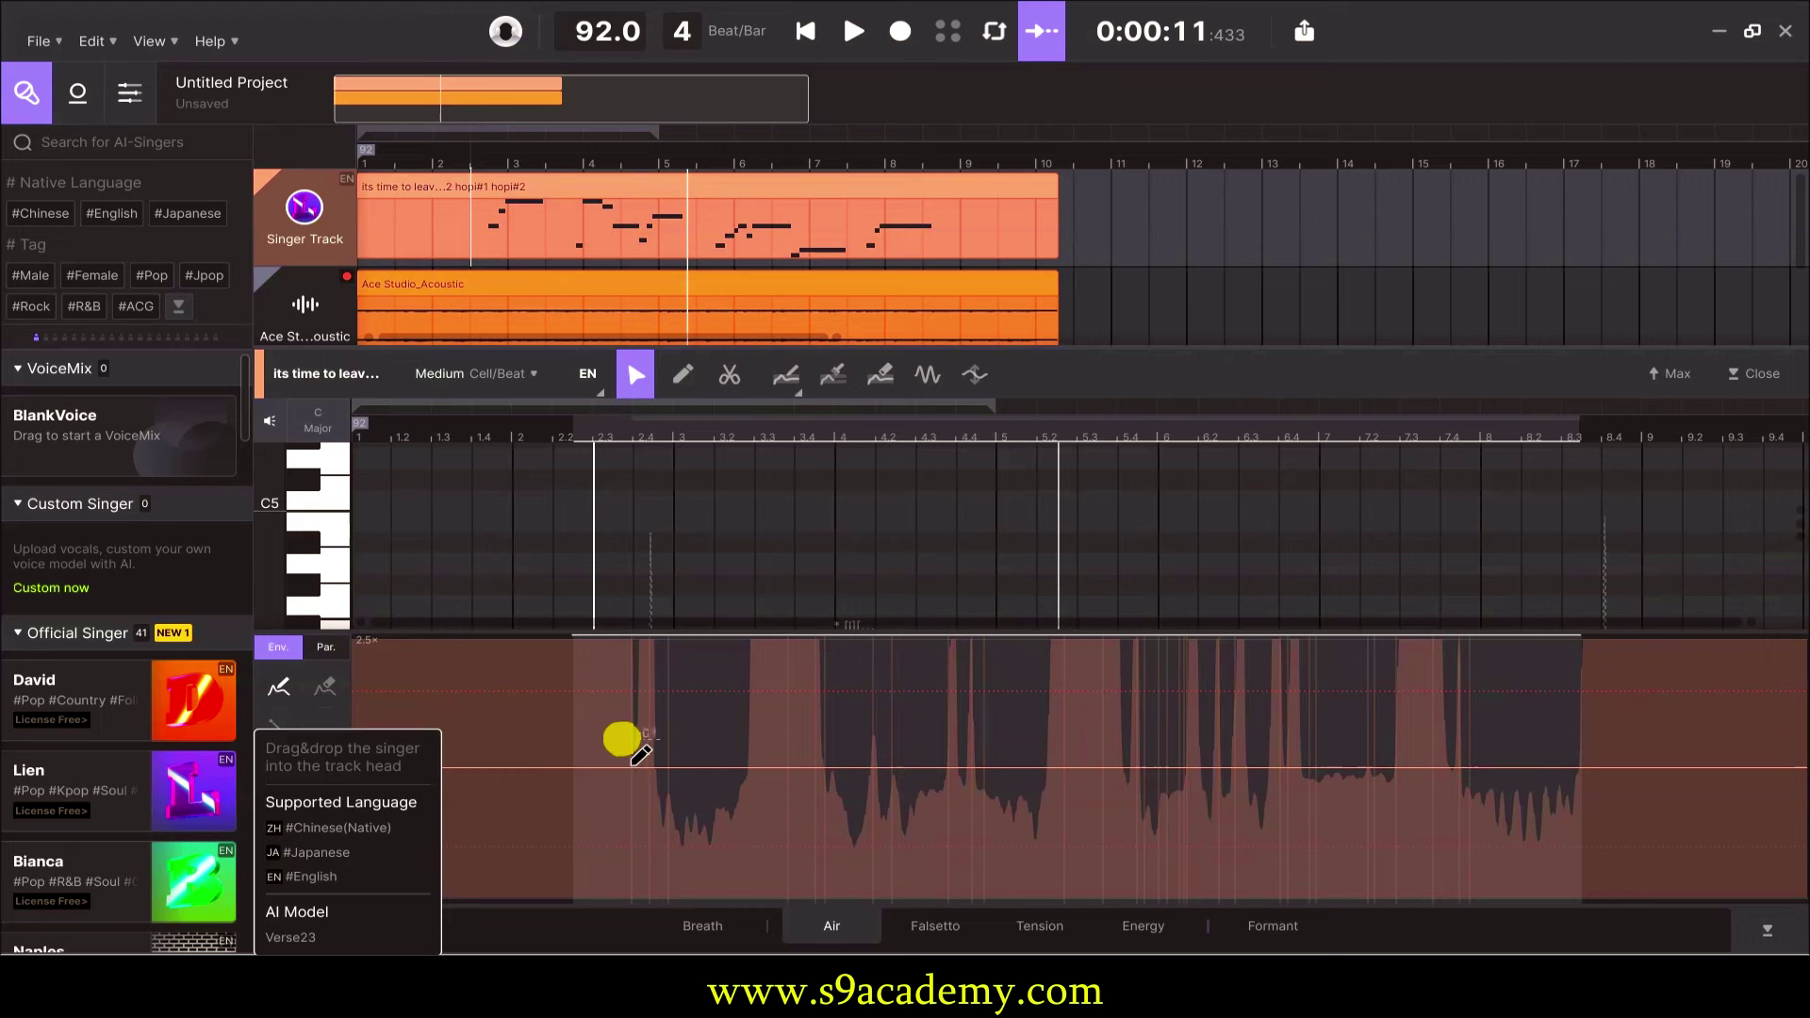
Draw a dip in the Air curve over the phrase's first half, raise the Formant curve slightly across the phrase, and play it back.
mouse_move(581, 759)
mouse_down()
mouse_move(605, 797)
mouse_move(716, 826)
mouse_move(945, 769)
mouse_up()
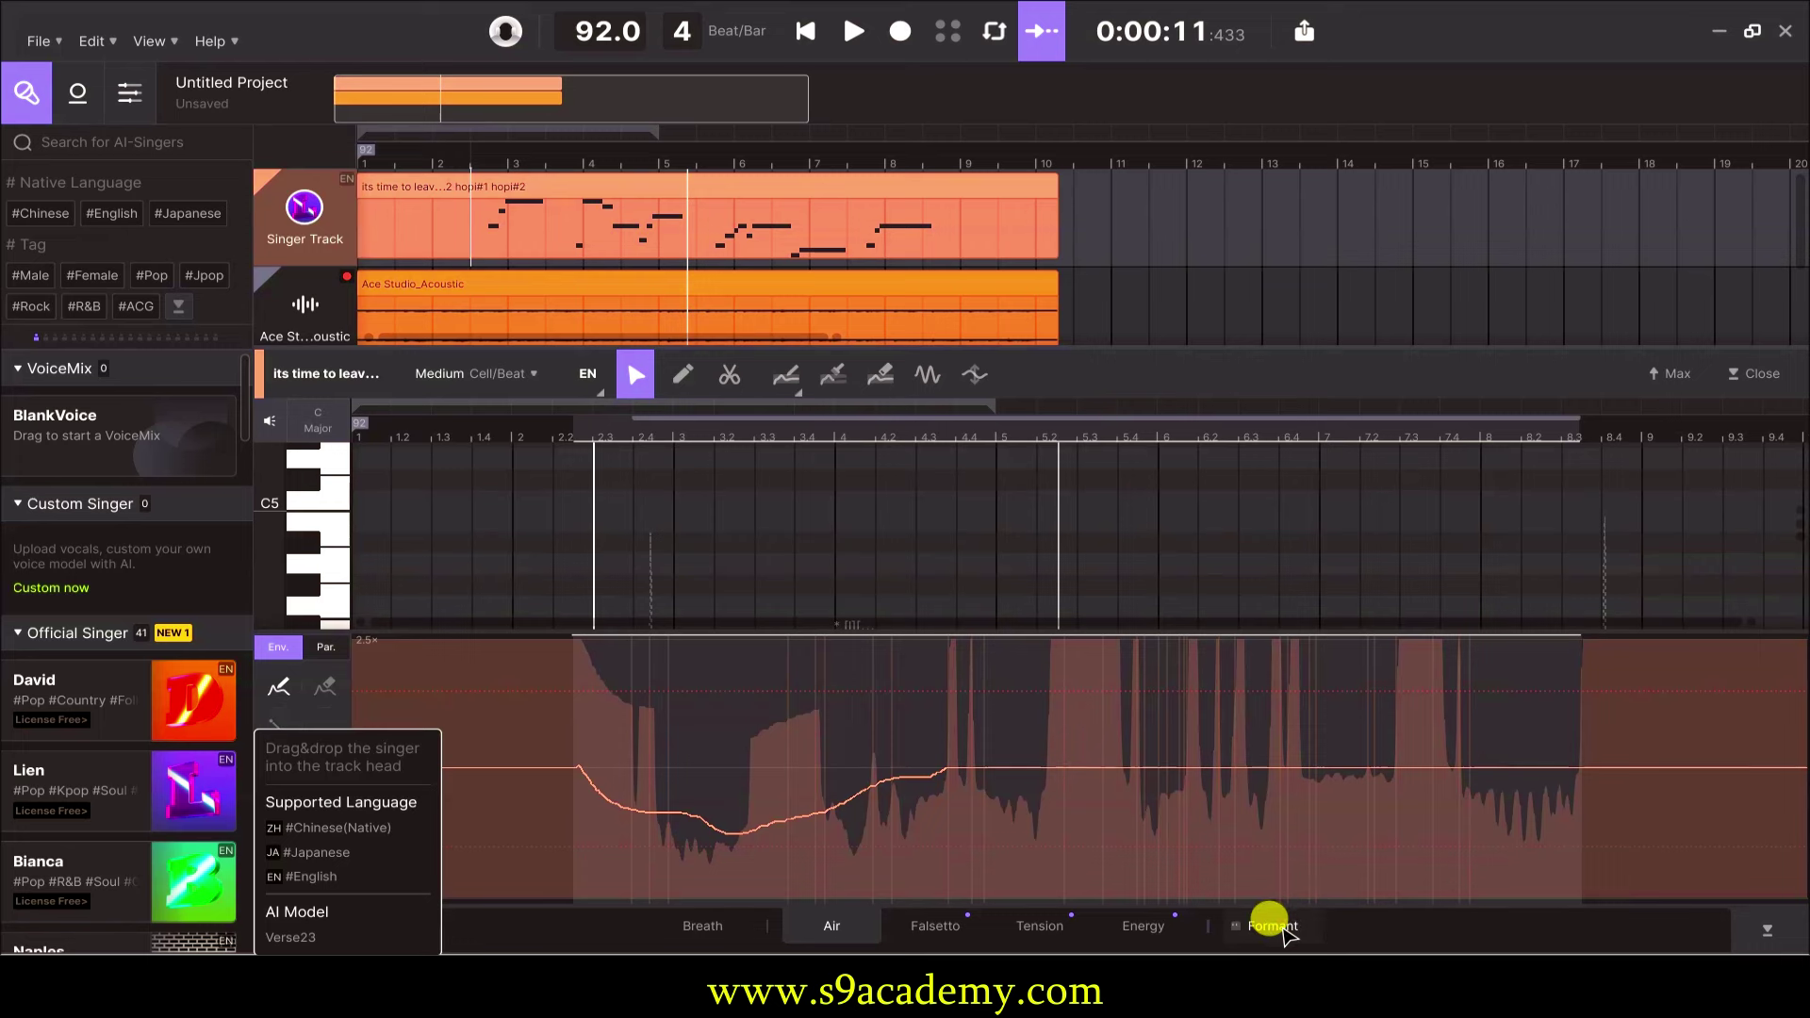
click(1272, 926)
mouse_move(605, 766)
mouse_down()
mouse_move(1224, 746)
mouse_move(1557, 766)
mouse_up()
key(space)
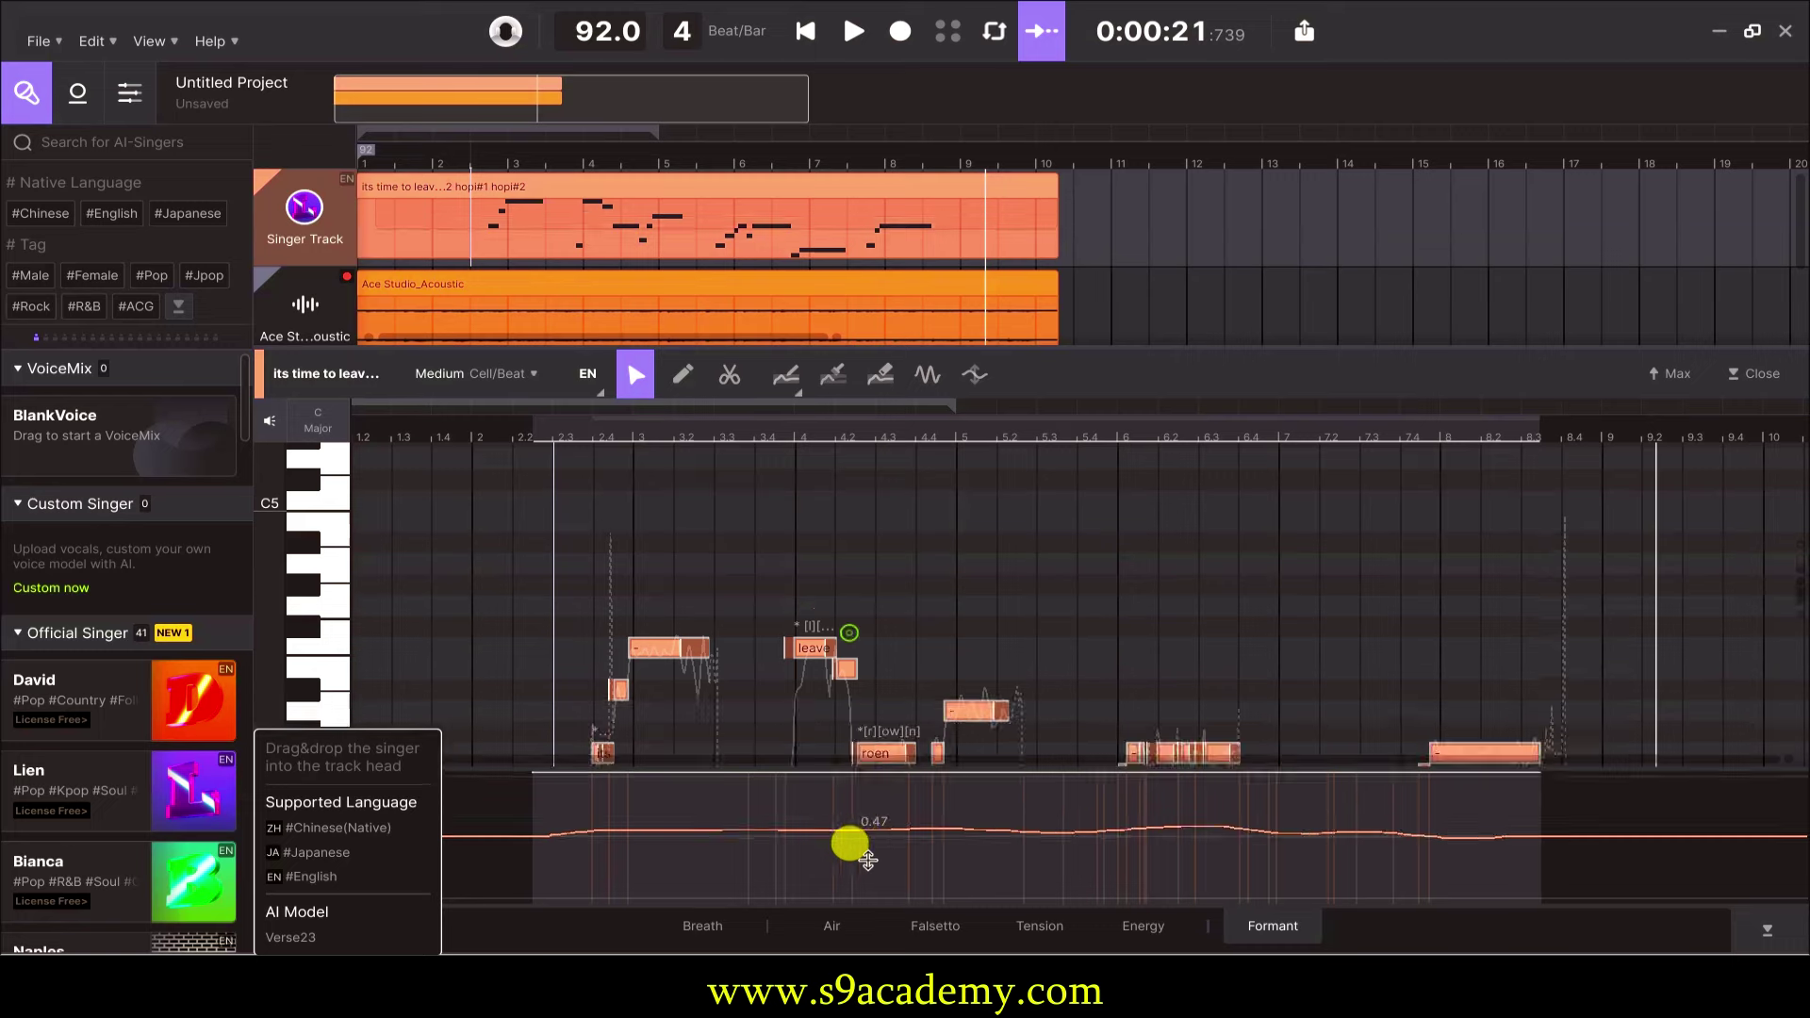
Correct the lyric of the "roen" note after "the" to "road".
scroll(840, 658, down, 5)
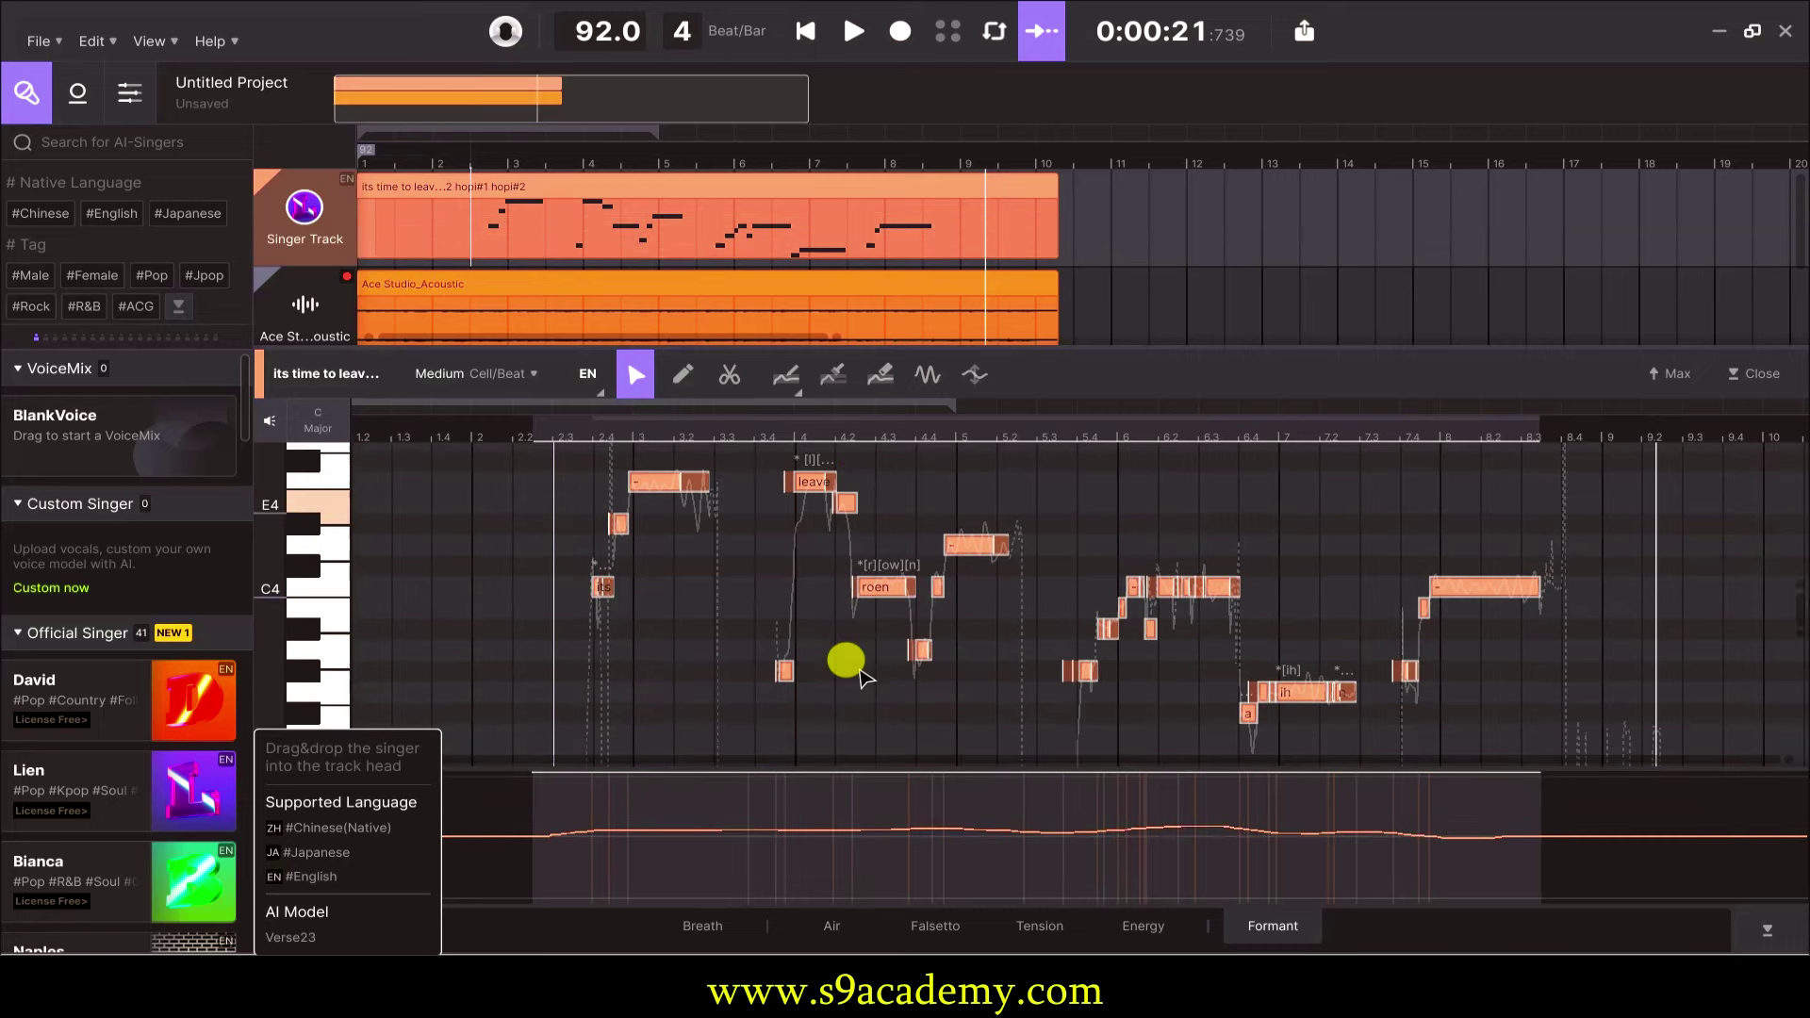
scroll(800, 597, up, 5)
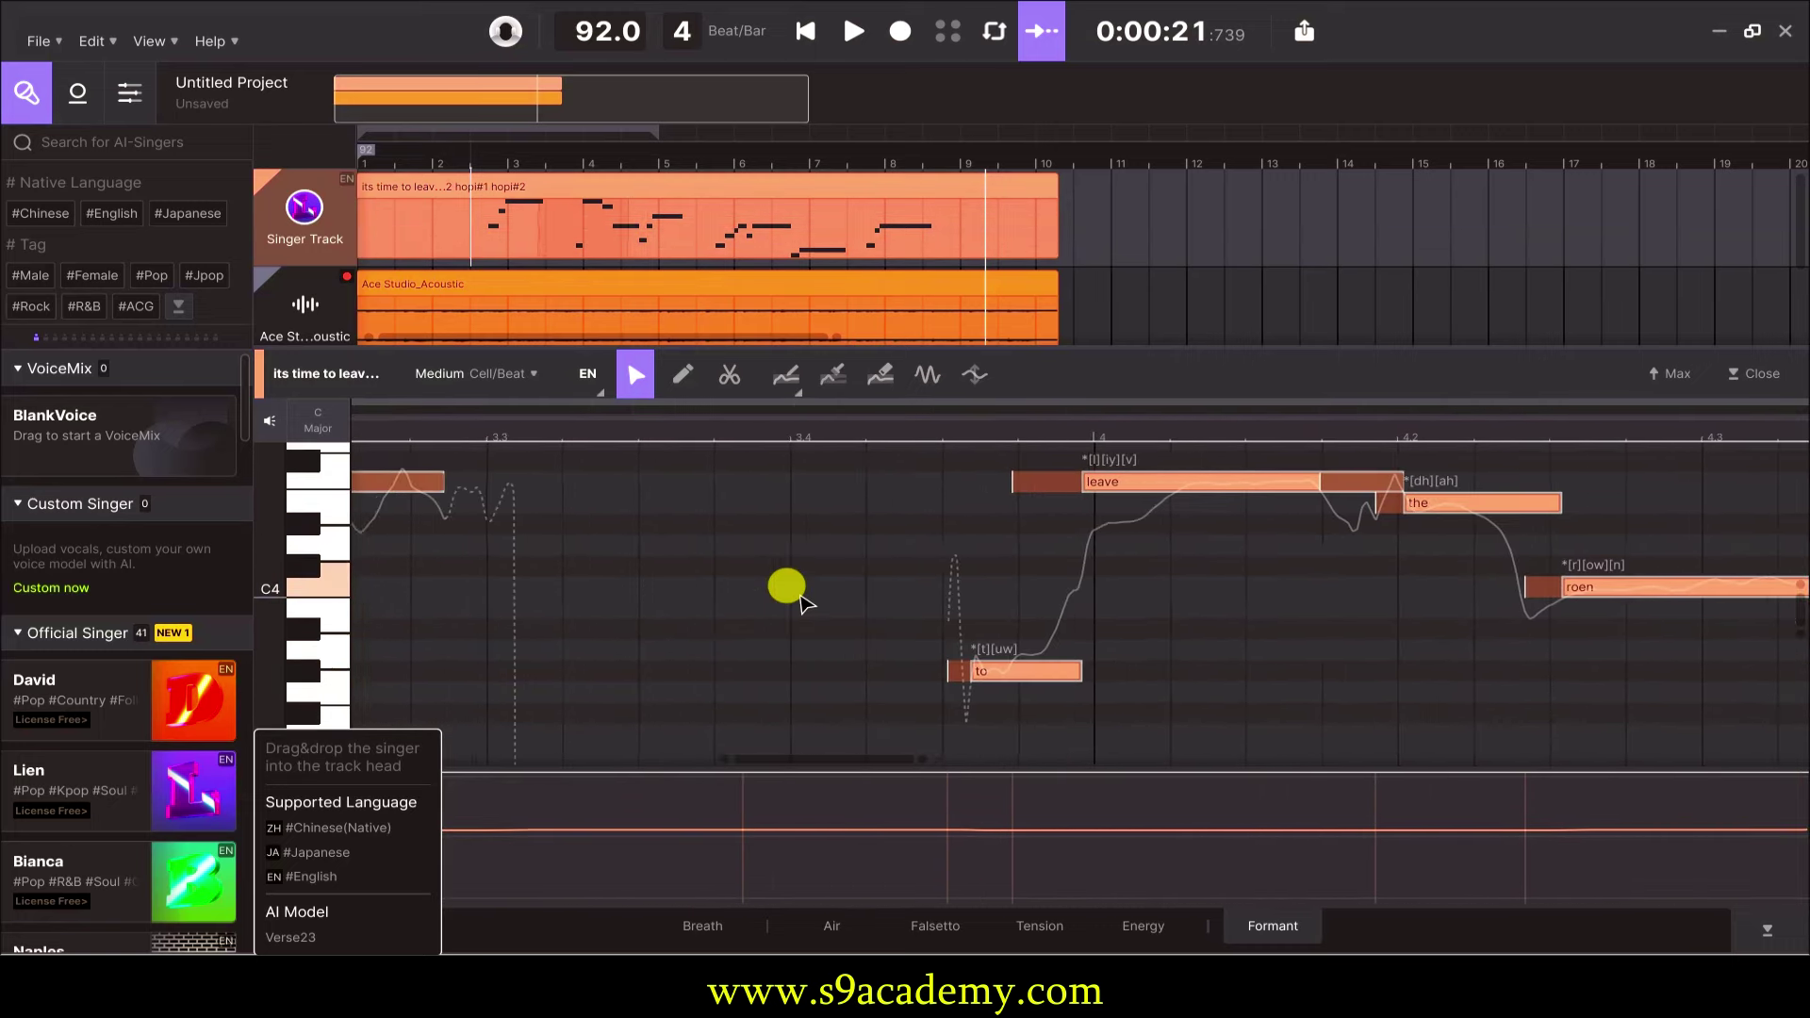
scroll(799, 597, down, 3)
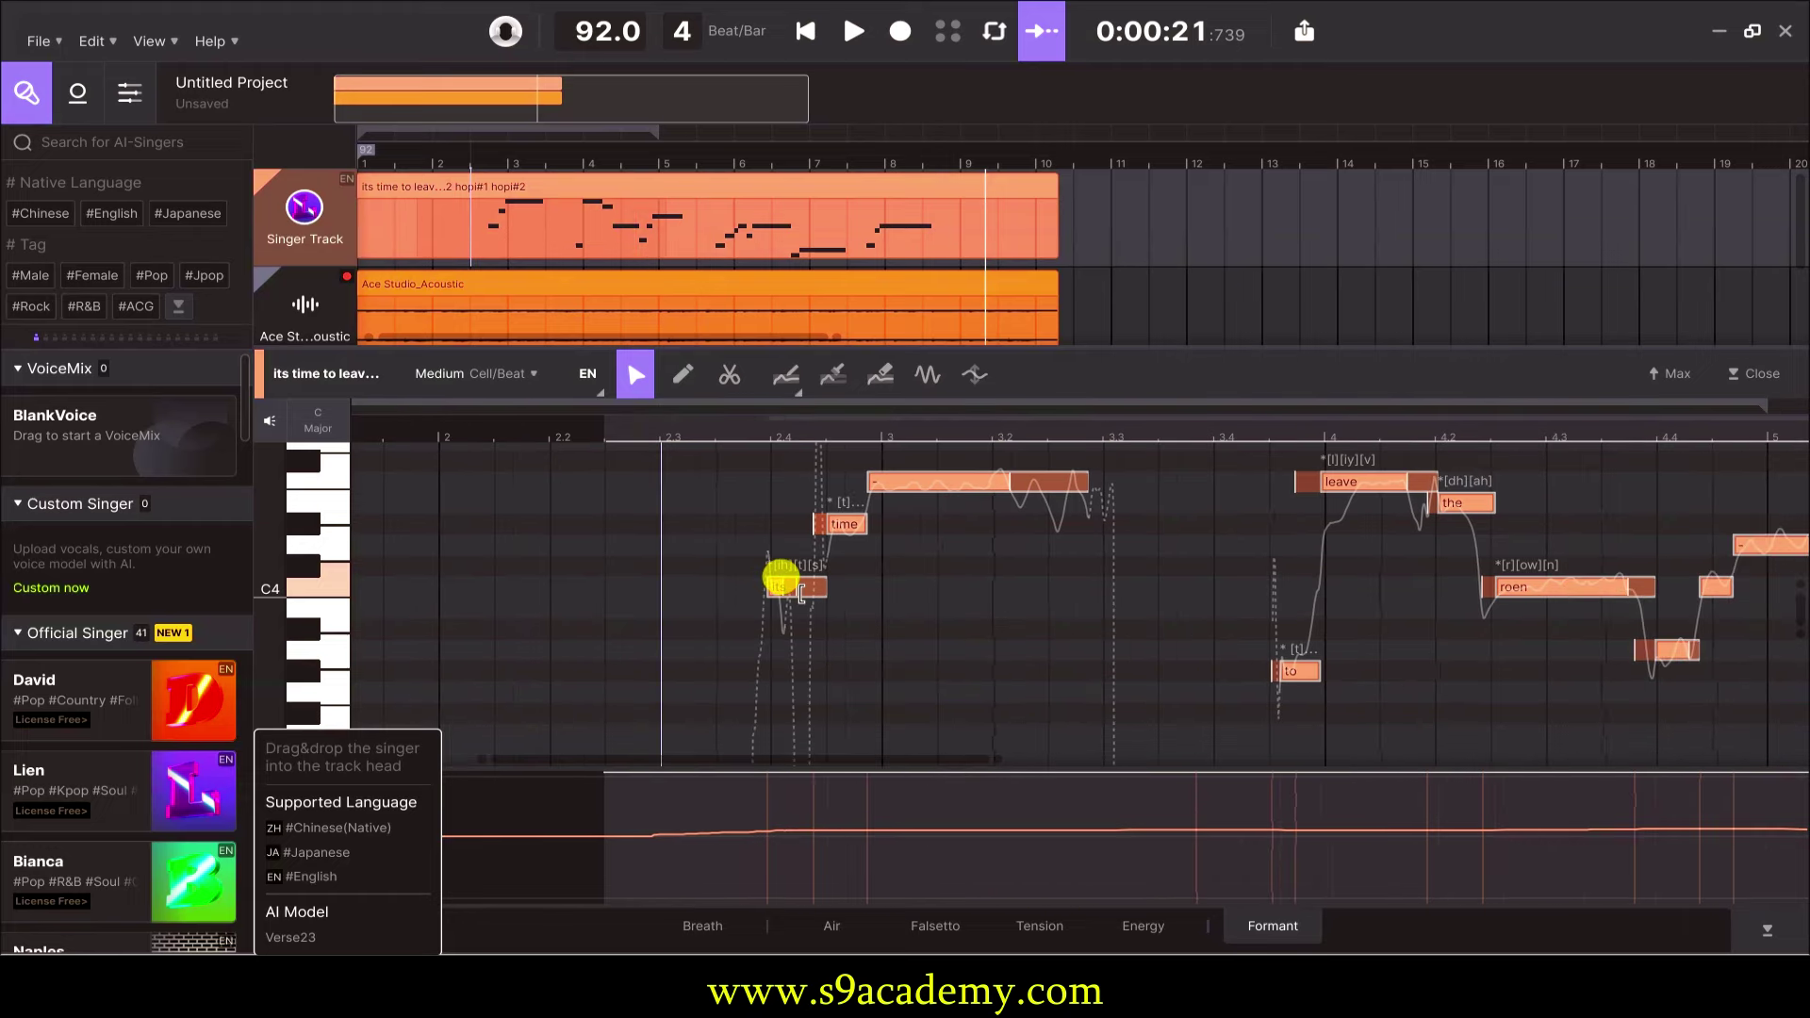
scroll(799, 597, right, 6)
double_click(942, 591)
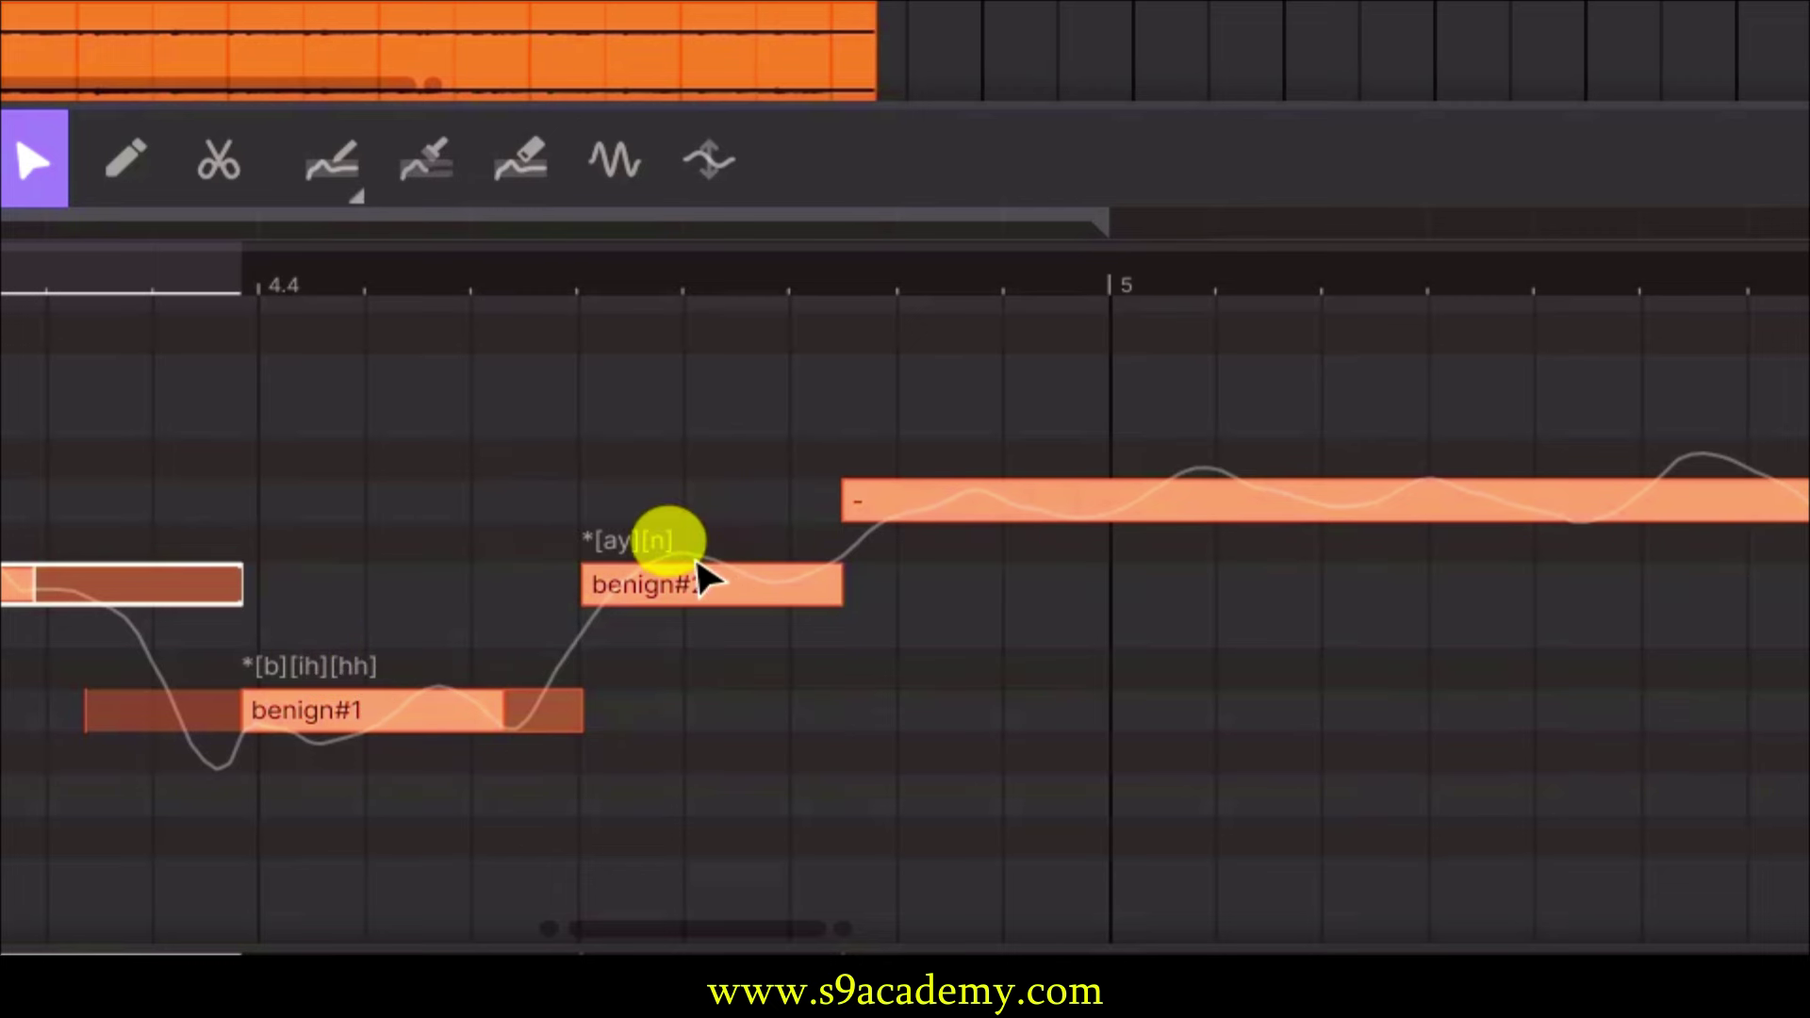
Play back the phrase with the corrected lyric and display its Breath blocks below the notes.
scroll(697, 575, right, 5)
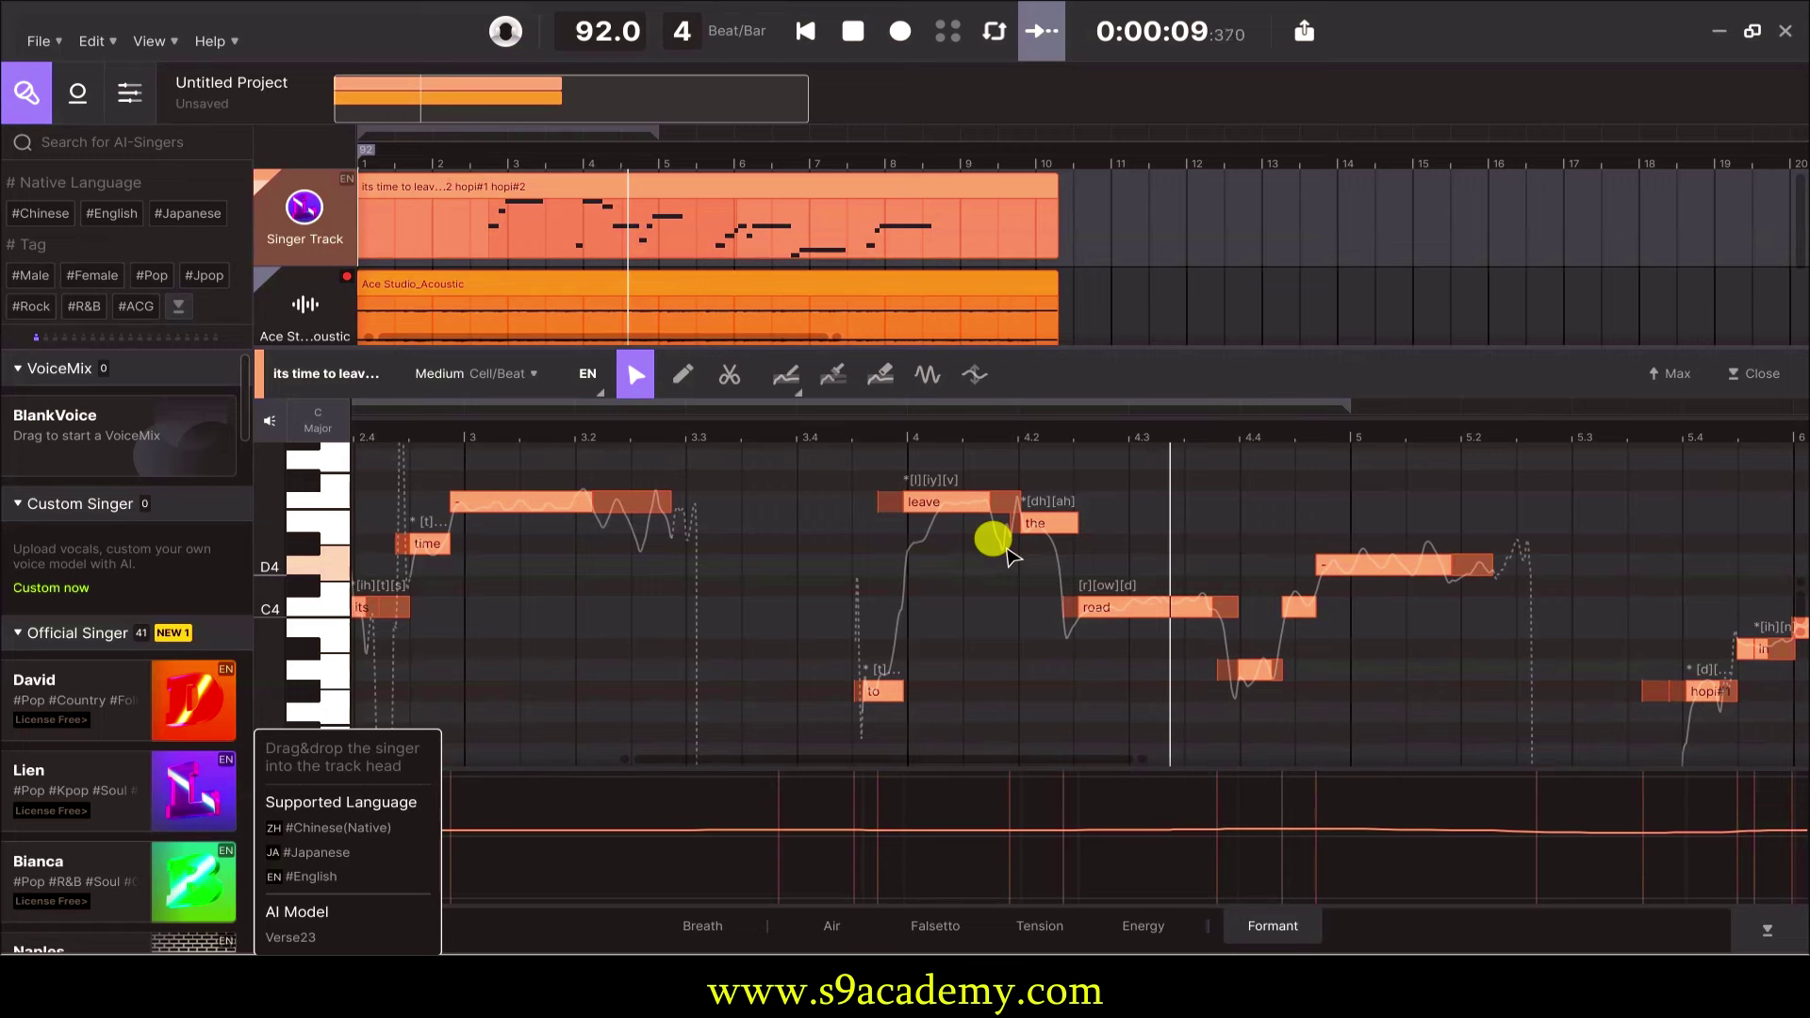
scroll(344, 500, up, 1)
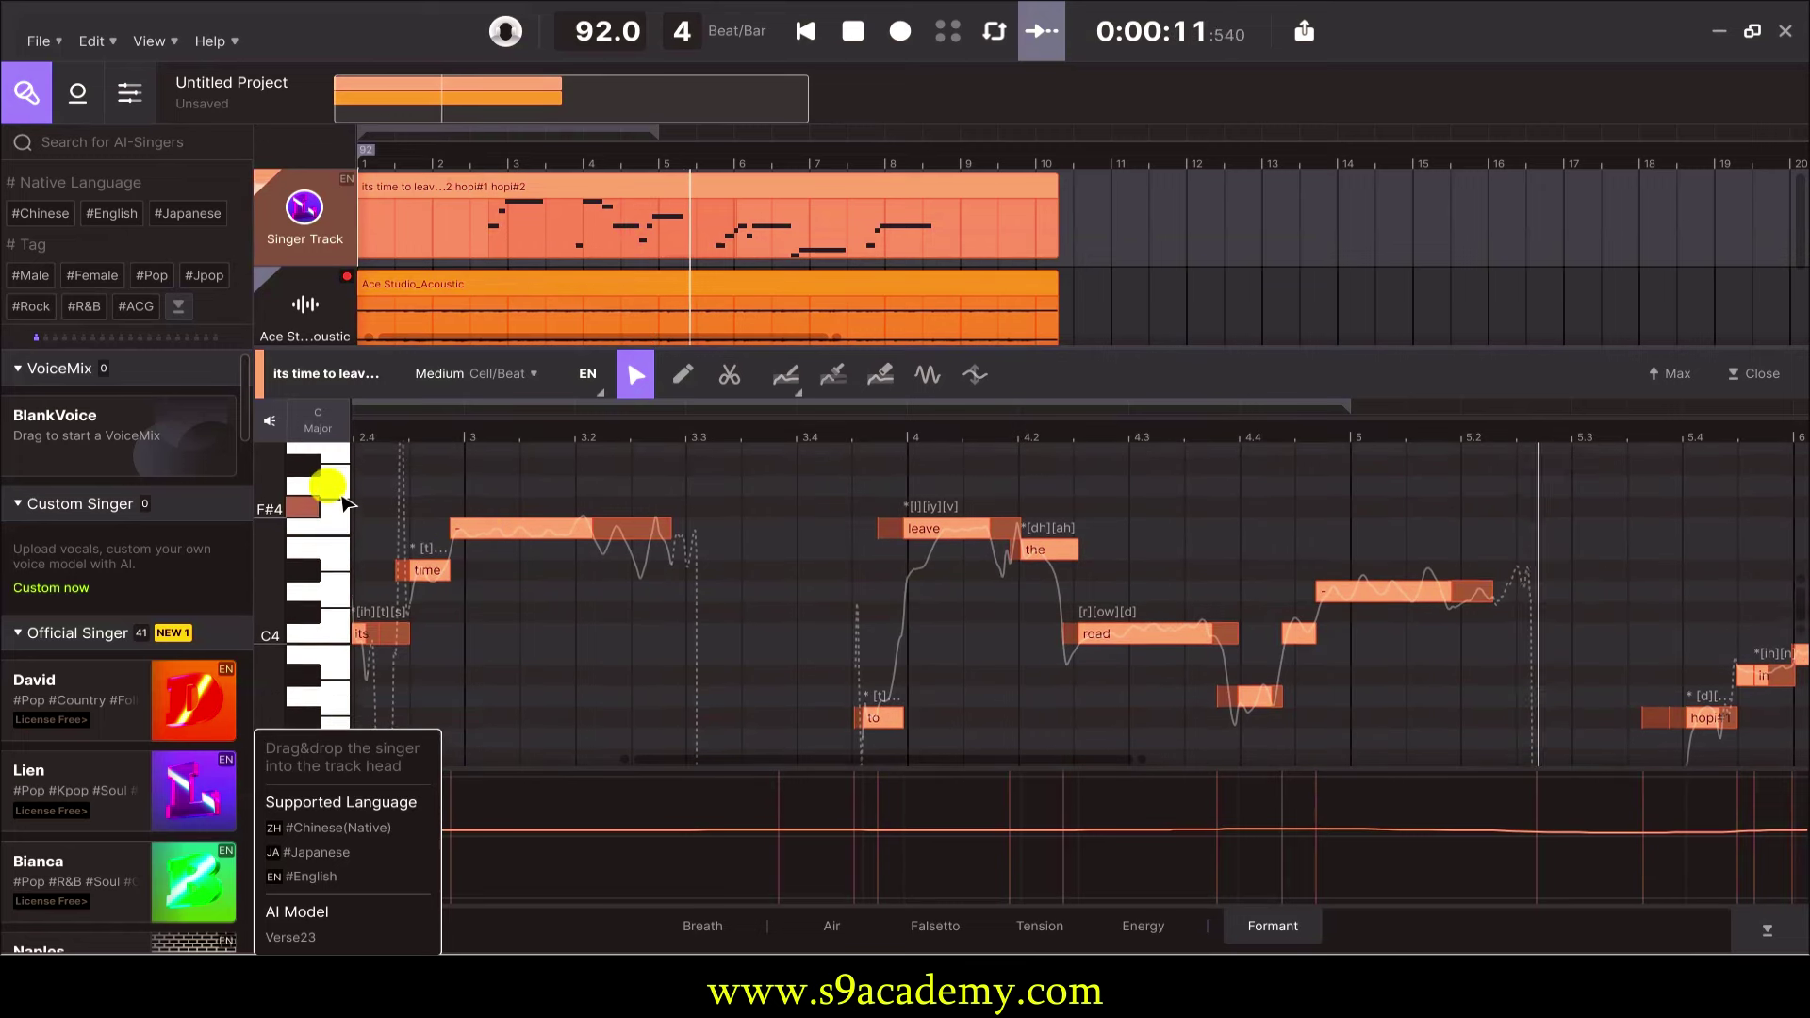
scroll(330, 490, up, 2)
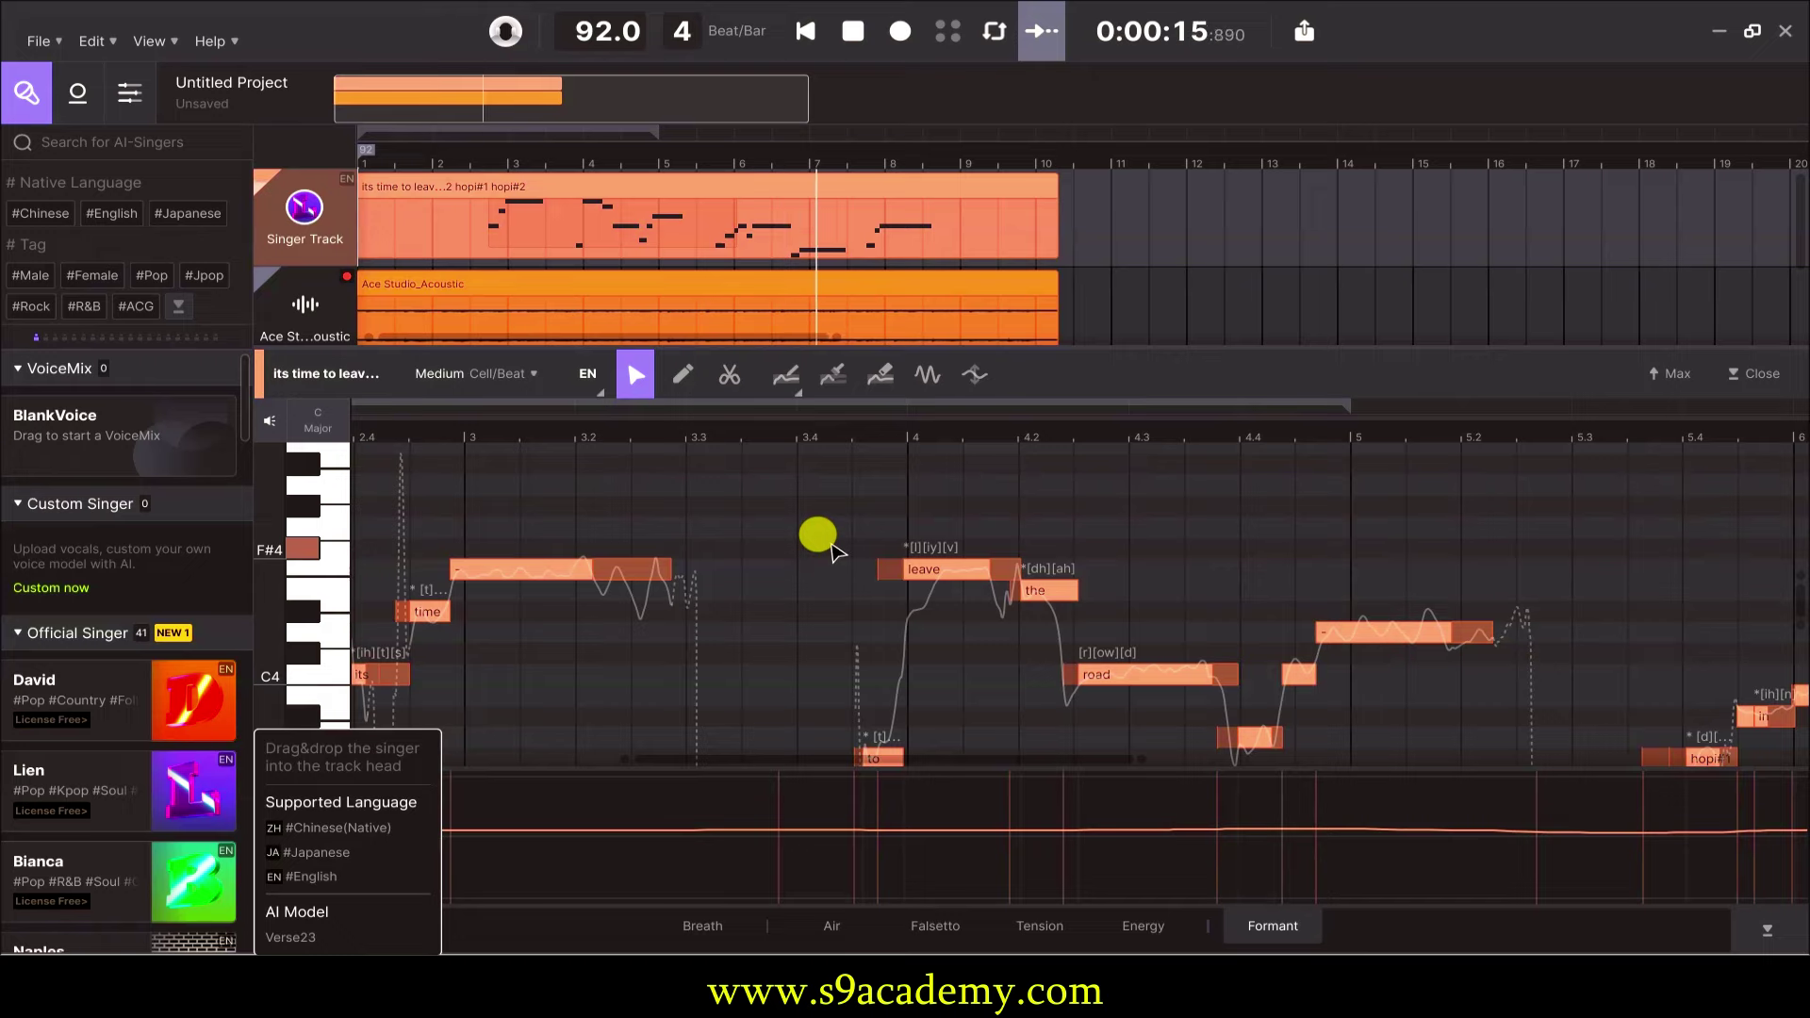
scroll(1160, 546, right, 10)
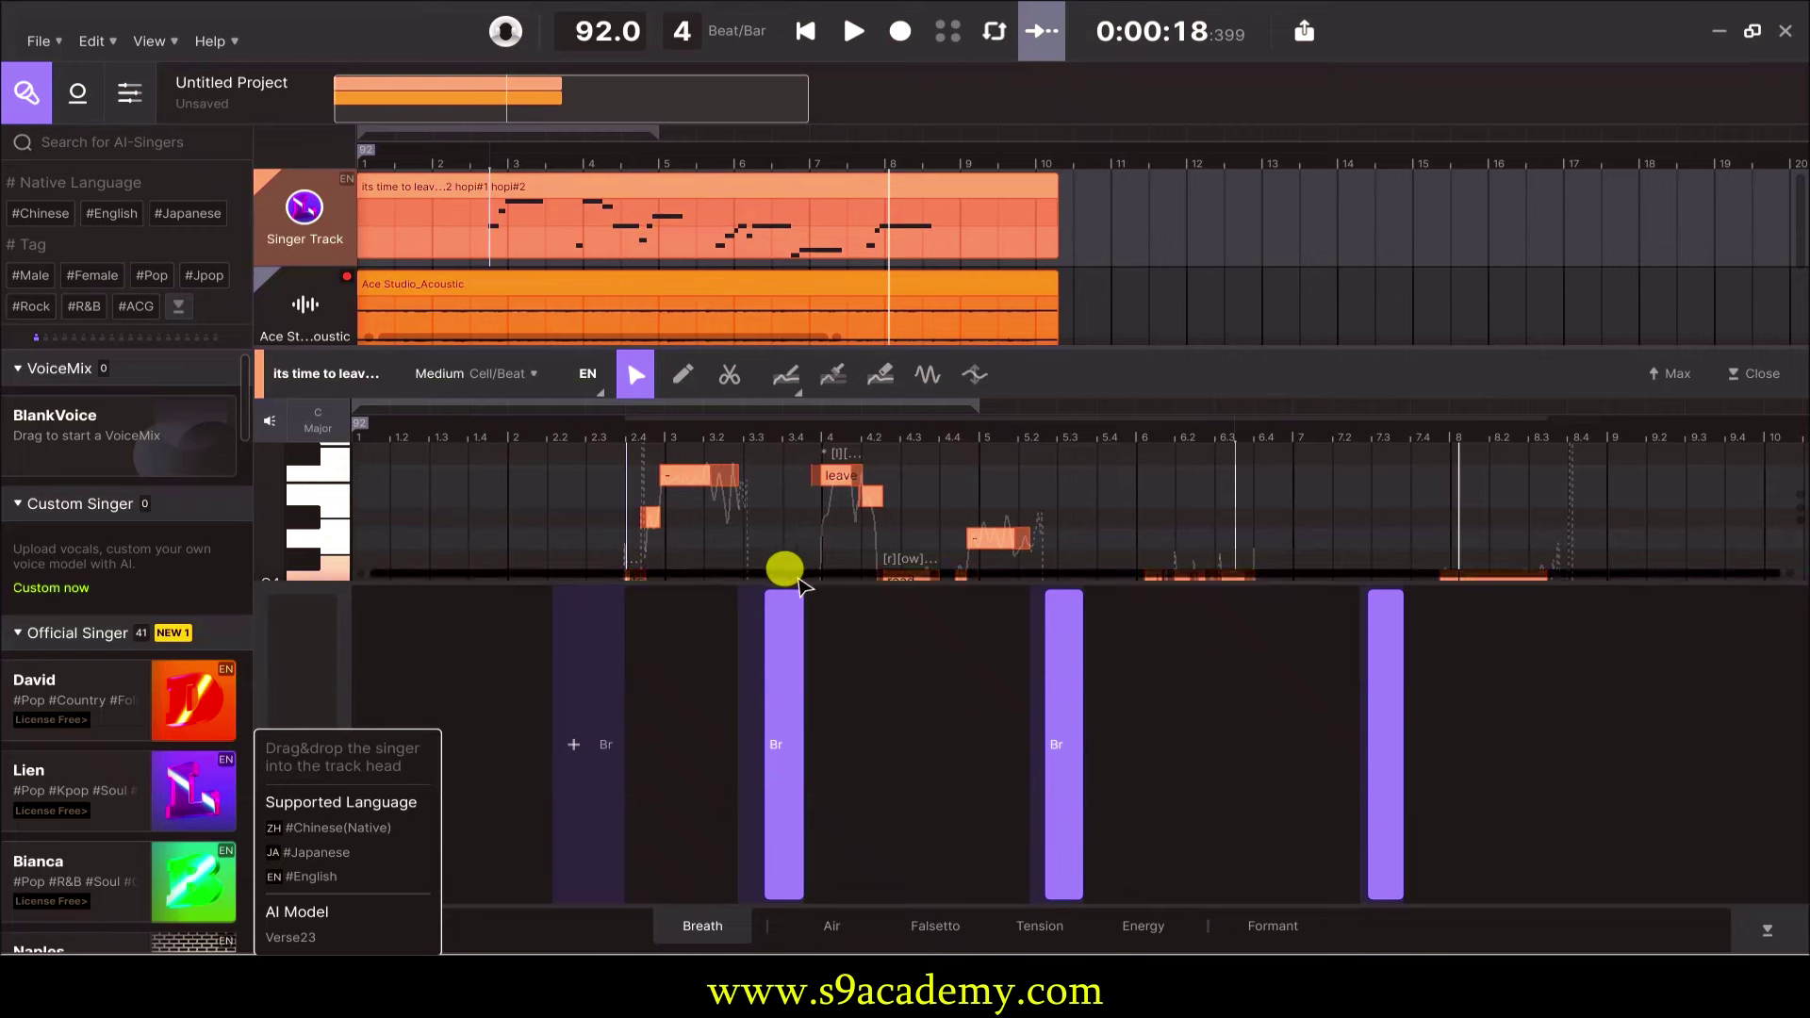
drag(800, 585, 751, 770)
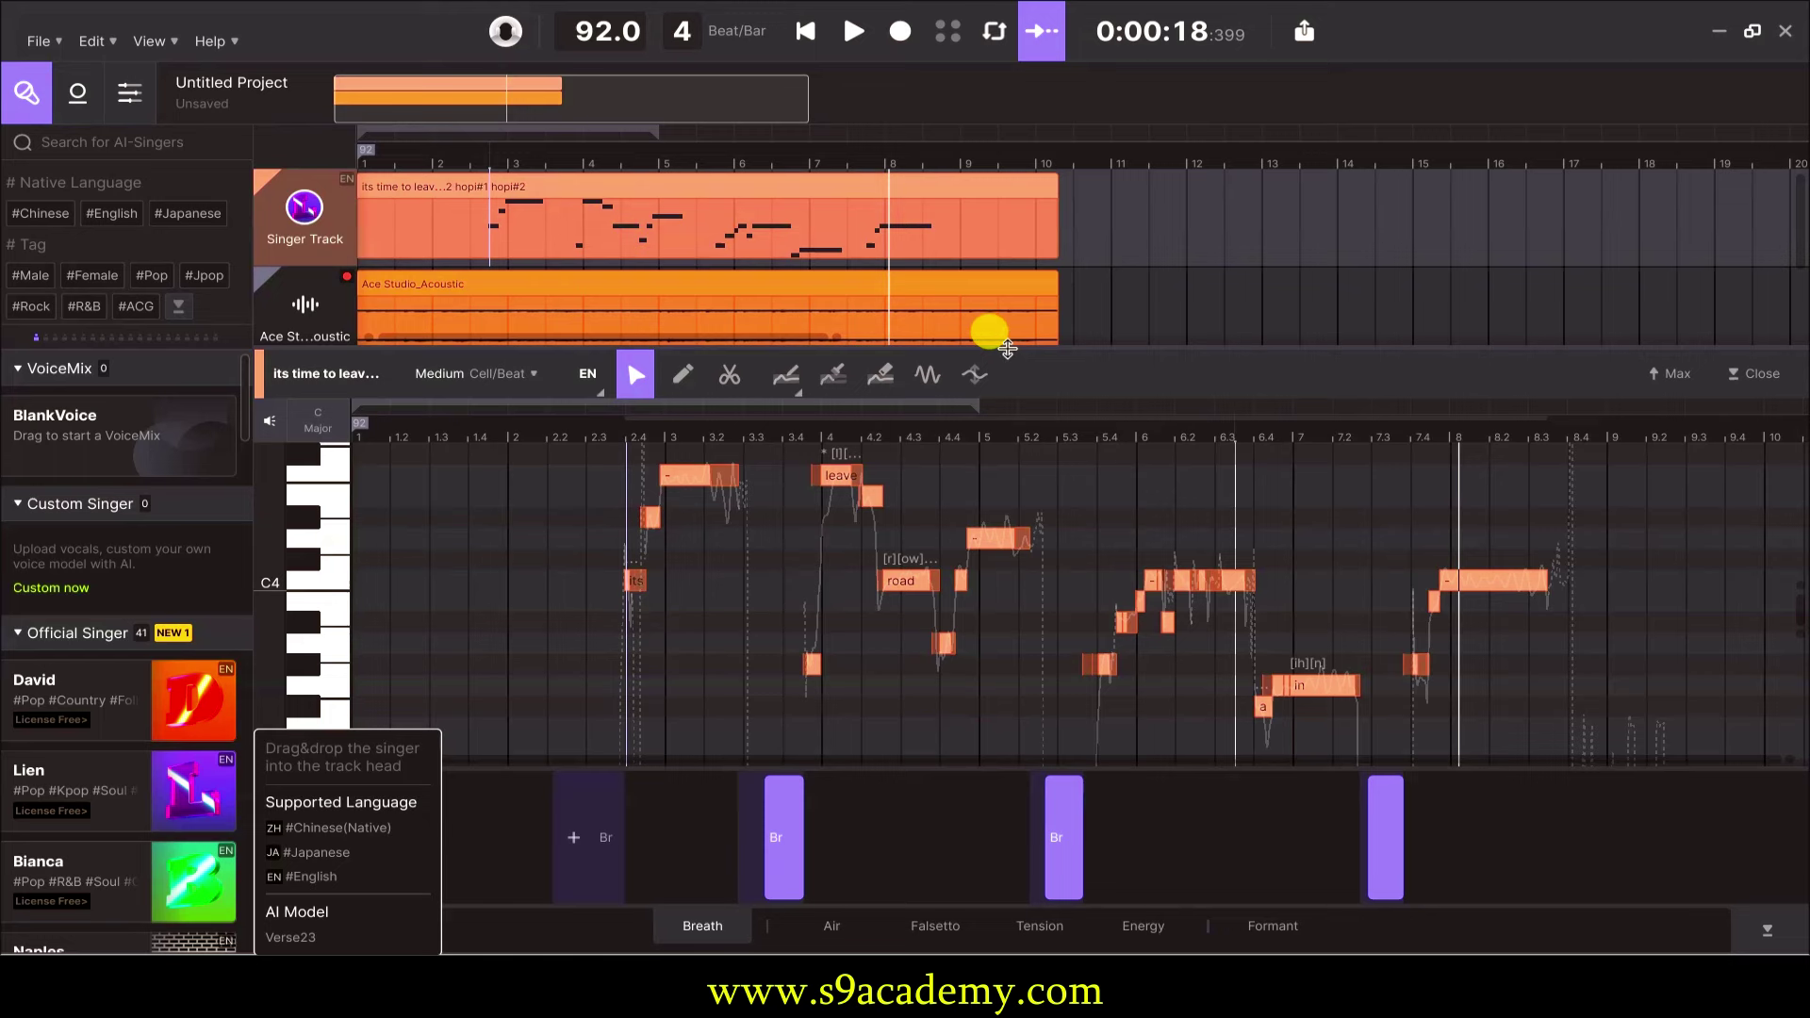
Create vocal doubles of the singer track at 79% similarity, taking effect on UserPitch and VoiceMix.
drag(1008, 349, 1001, 621)
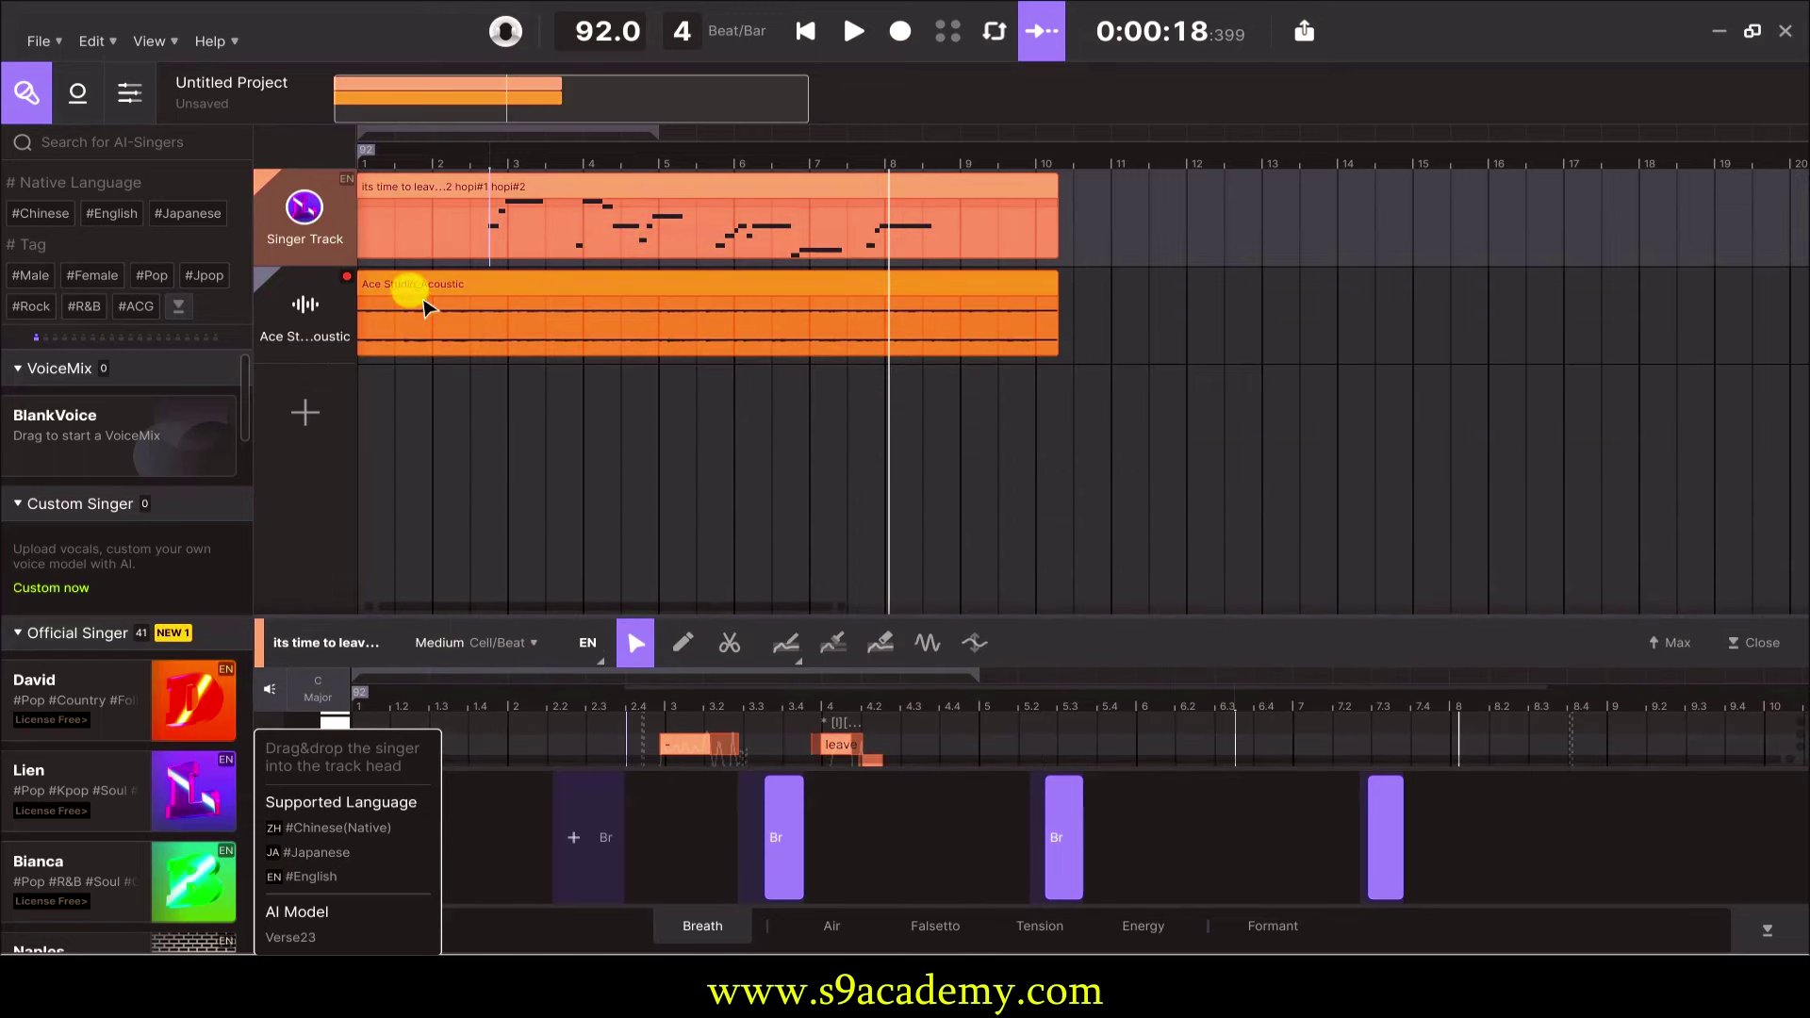
mouse_move(341, 235)
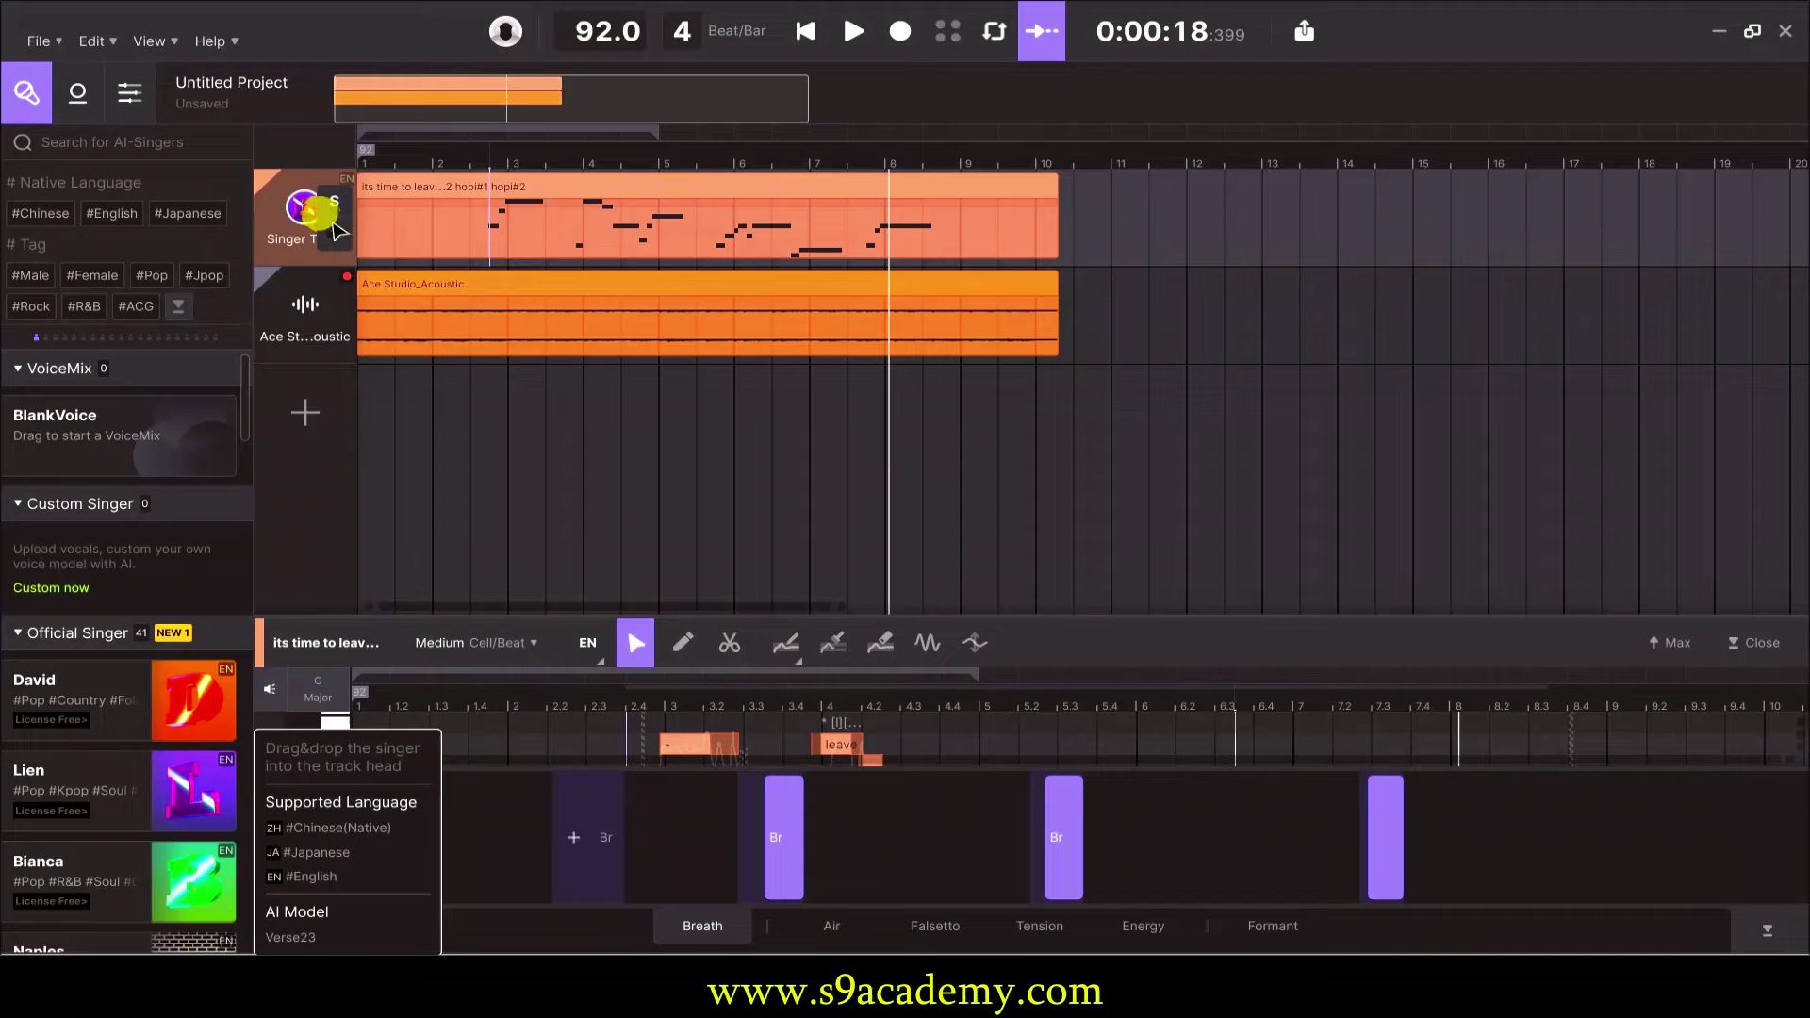
right_click(293, 227)
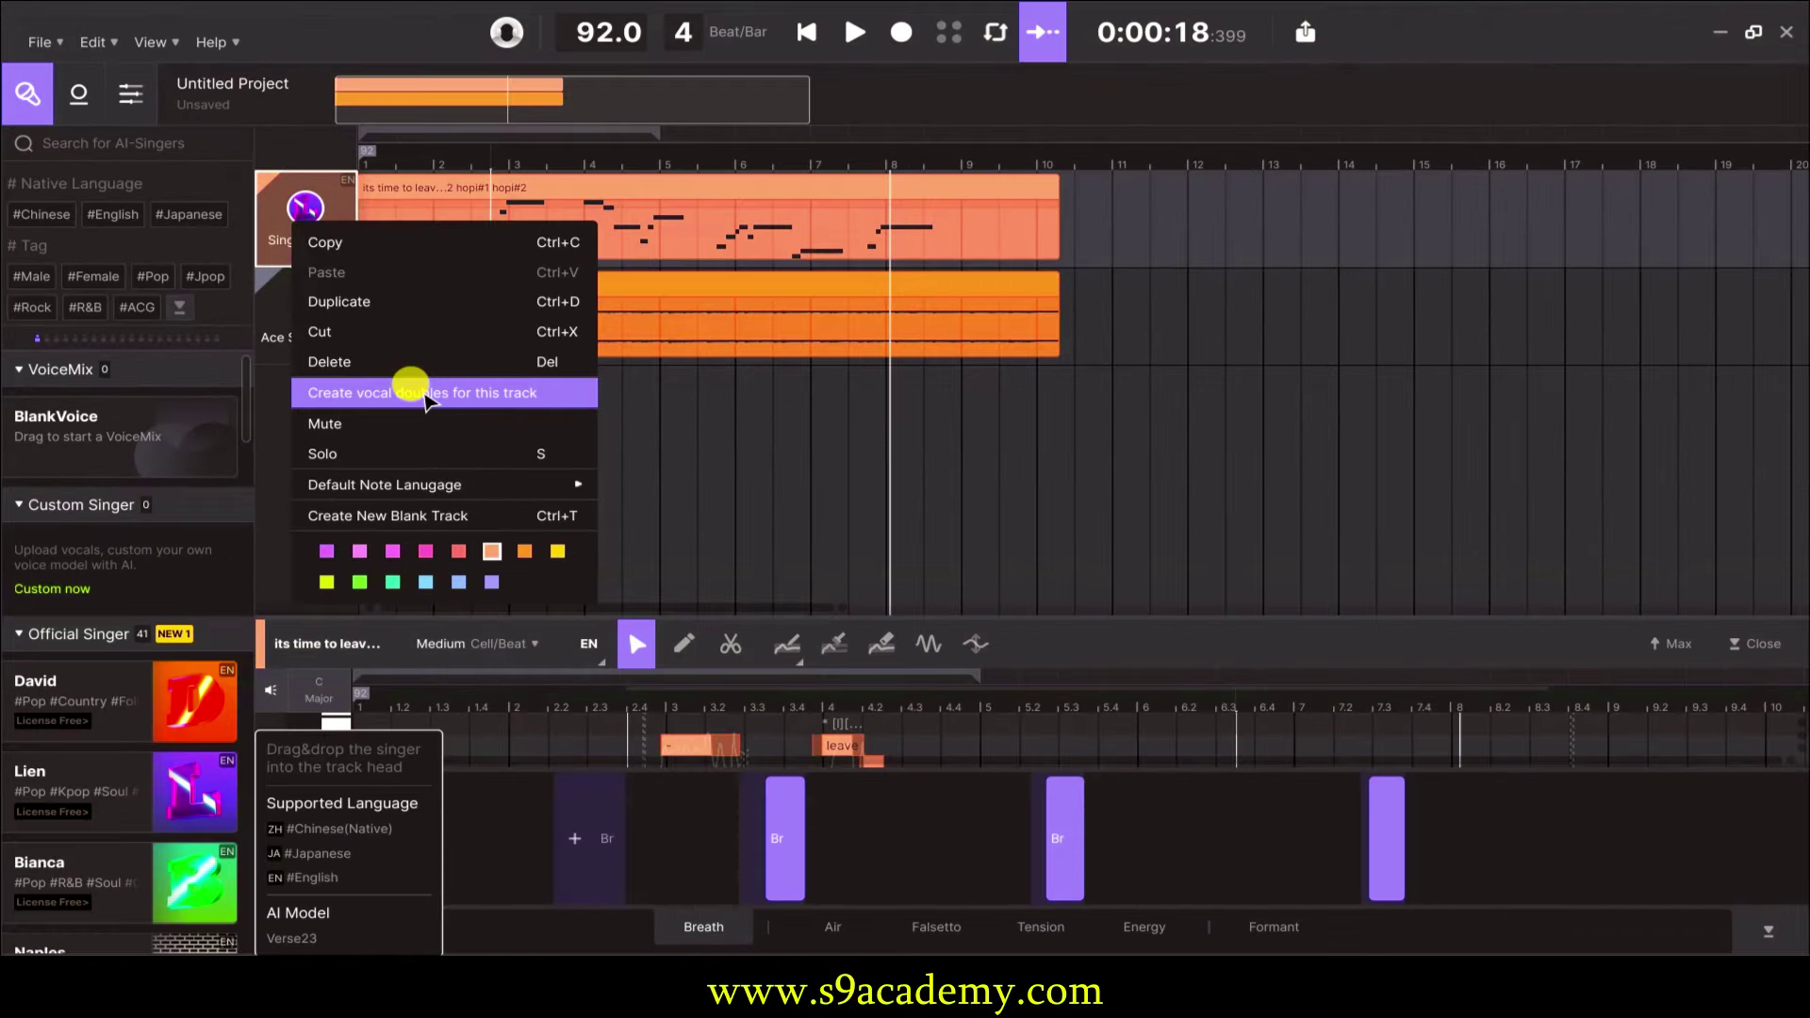
click(848, 663)
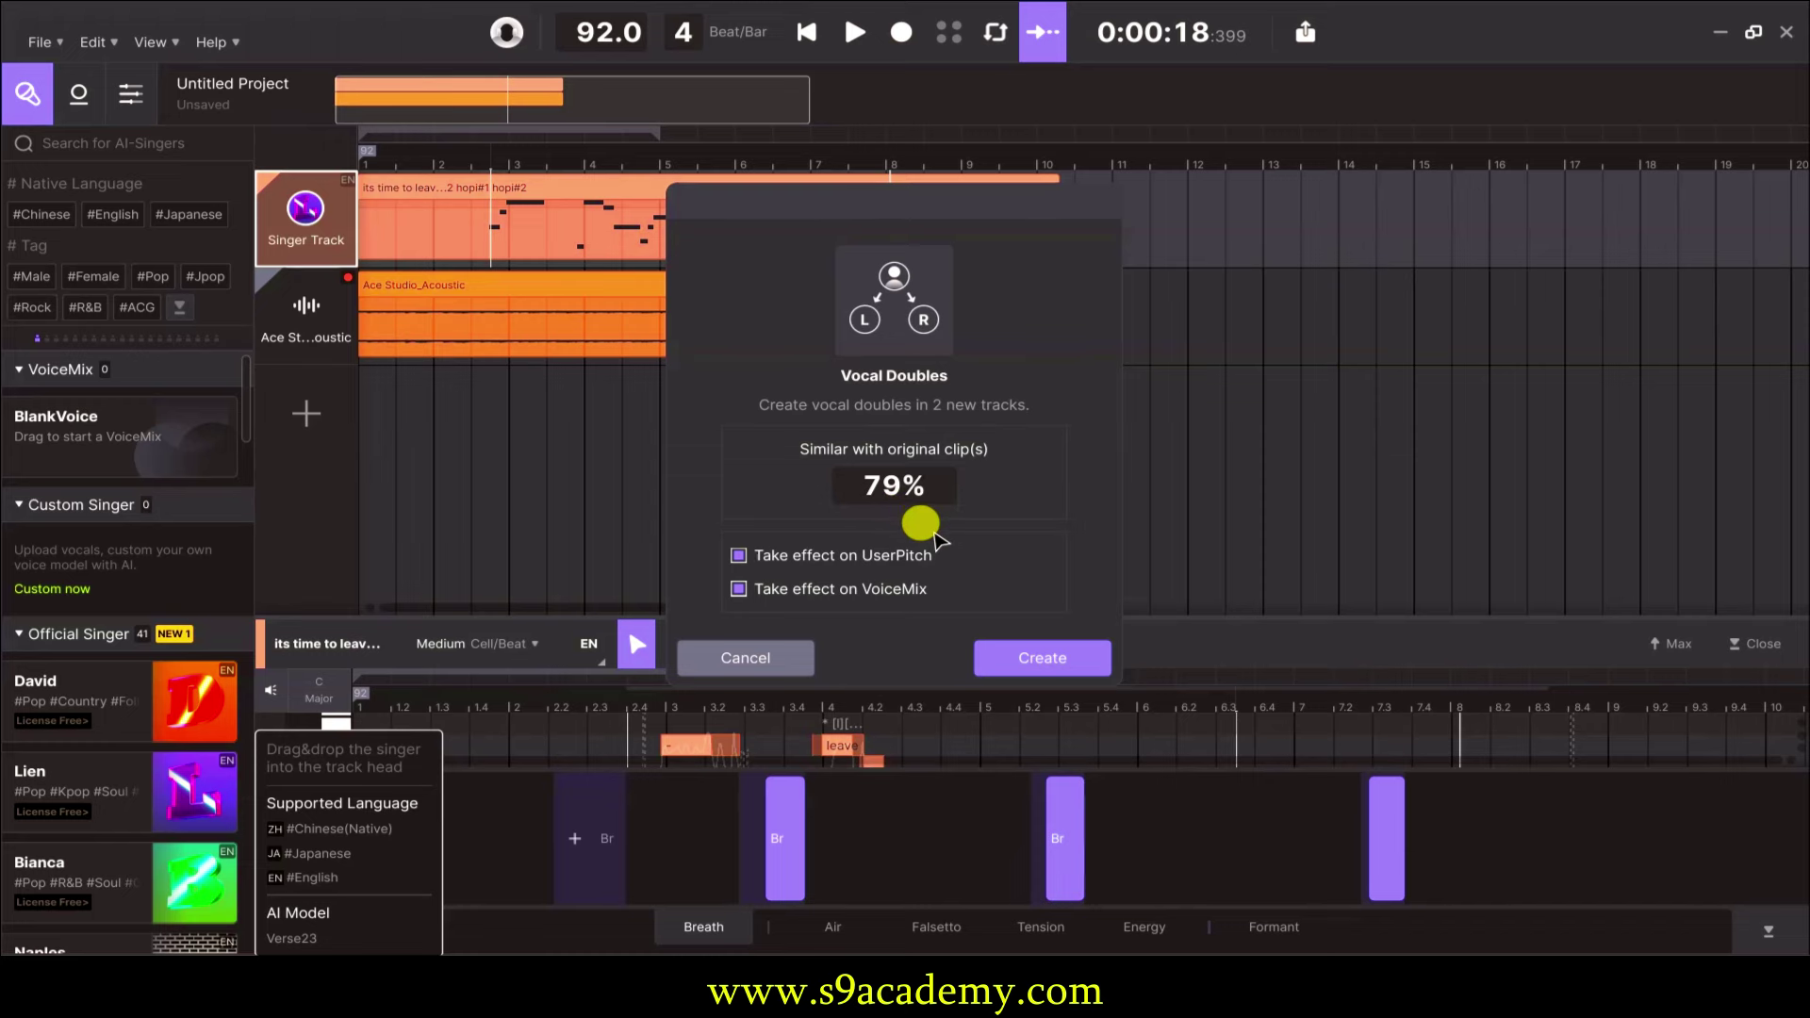
click(1047, 657)
Play the arrangement with the vocal doubles from bar 2.
click(434, 158)
key(space)
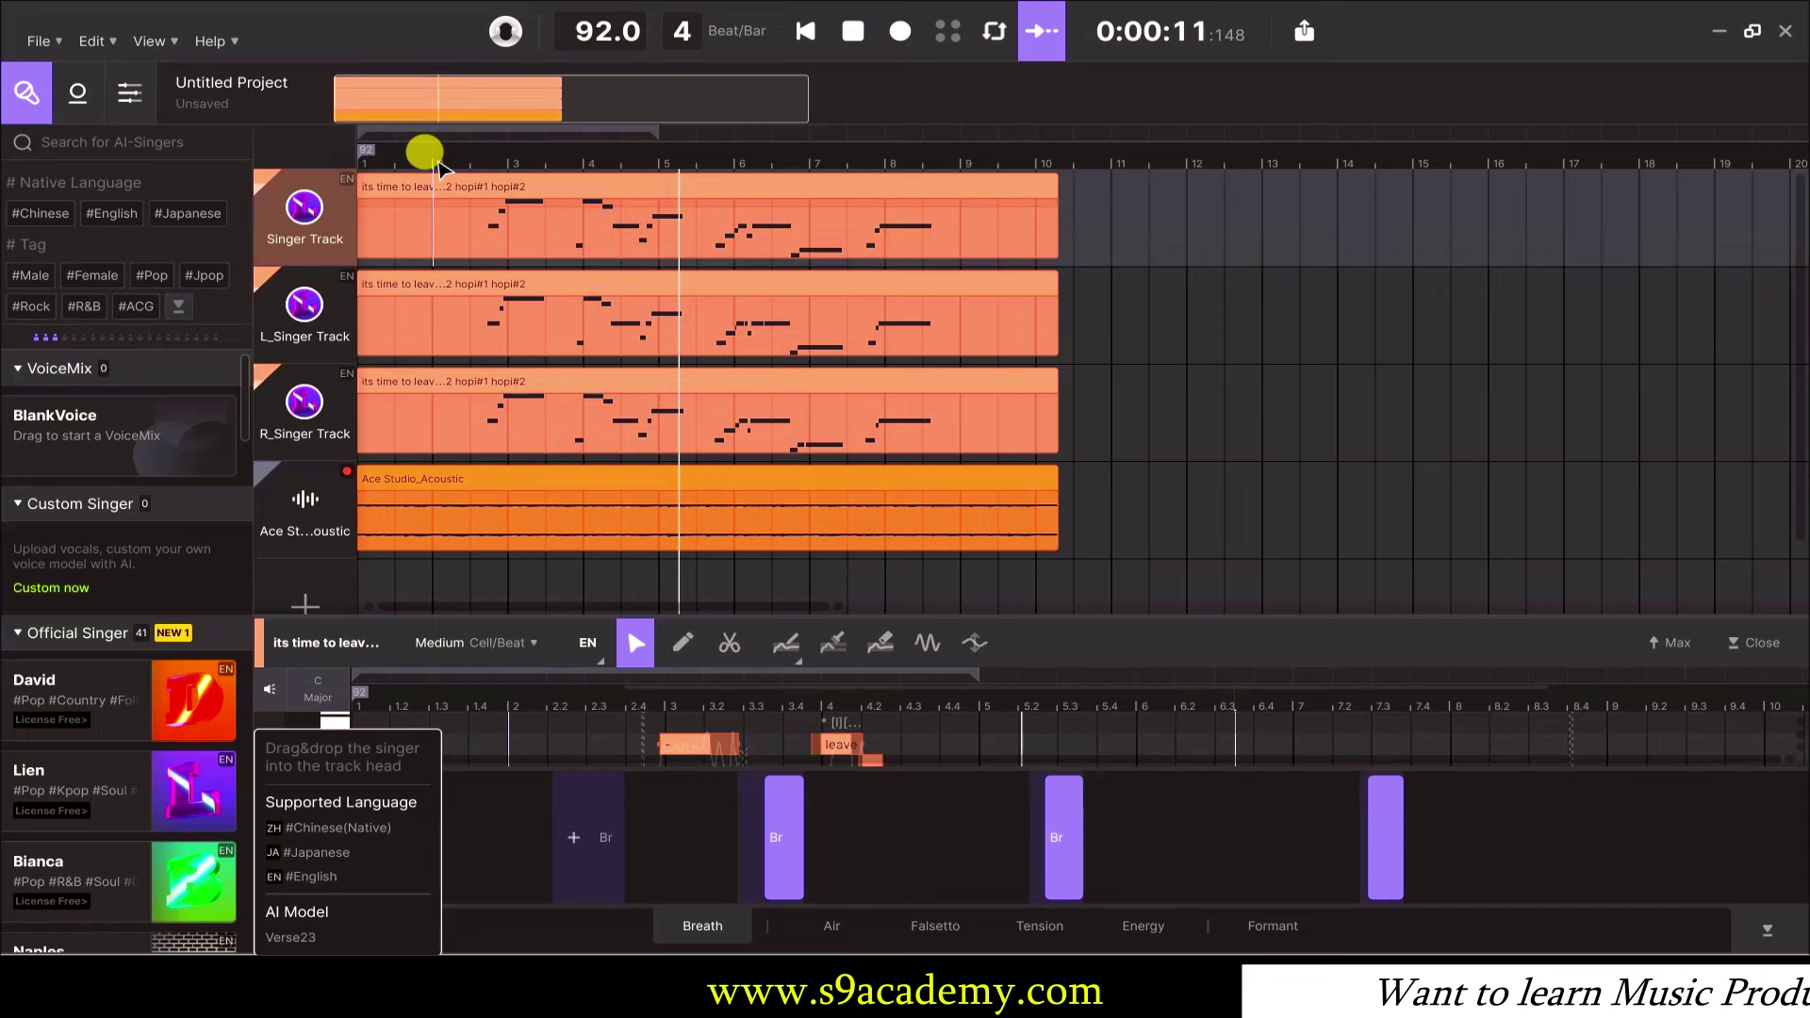
key(space)
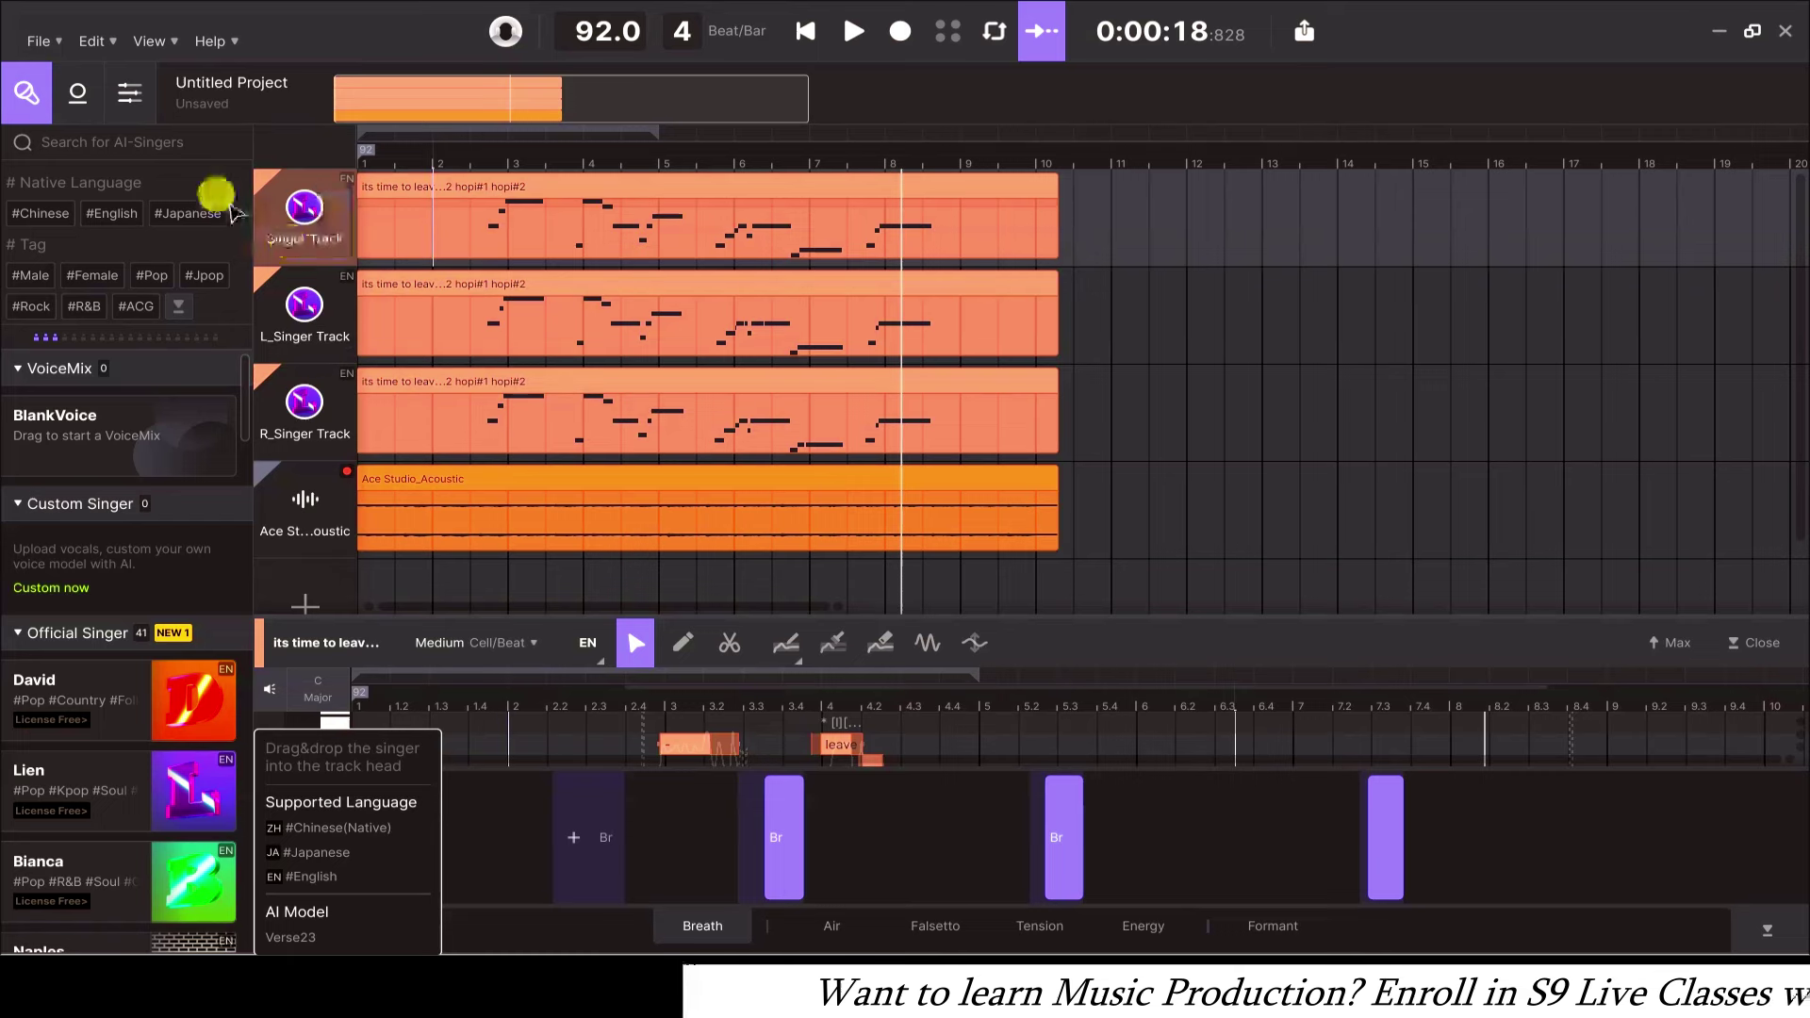
Pan the L_Singer Track slightly left of centre and the R_Singer Track slightly right of centre.
click(131, 98)
drag(485, 408, 491, 417)
drag(468, 323, 478, 317)
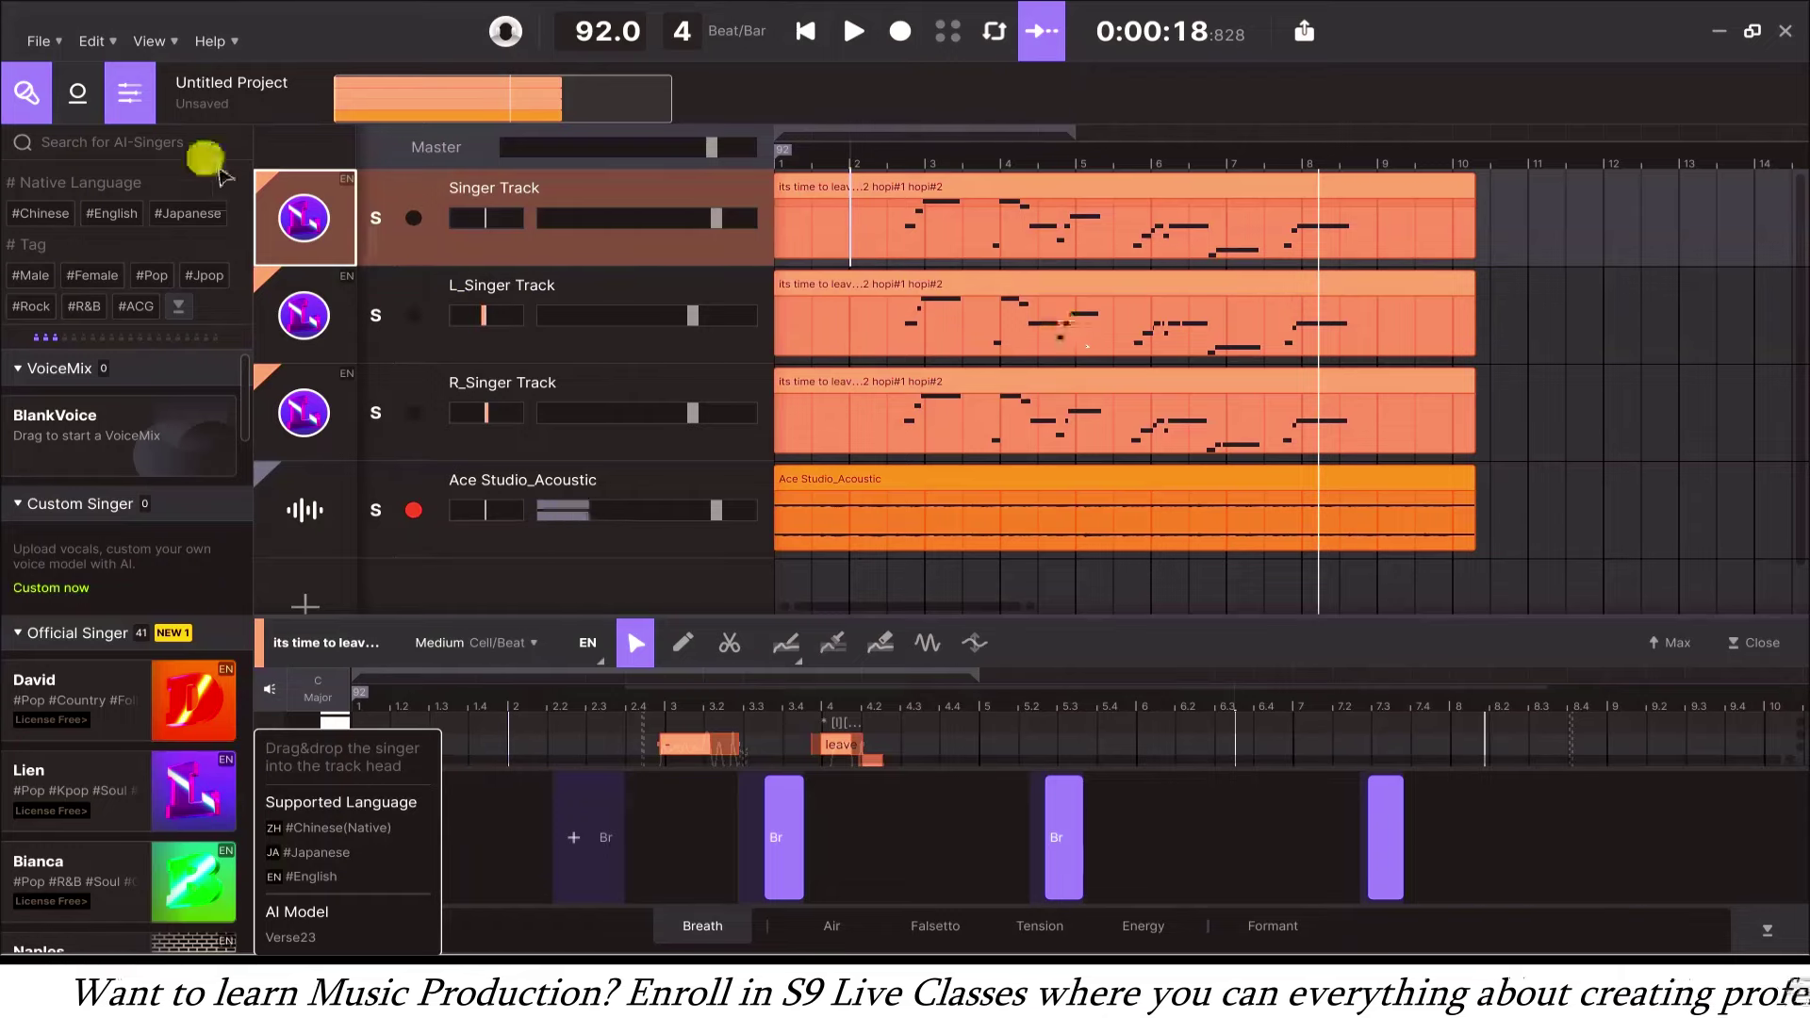
click(122, 87)
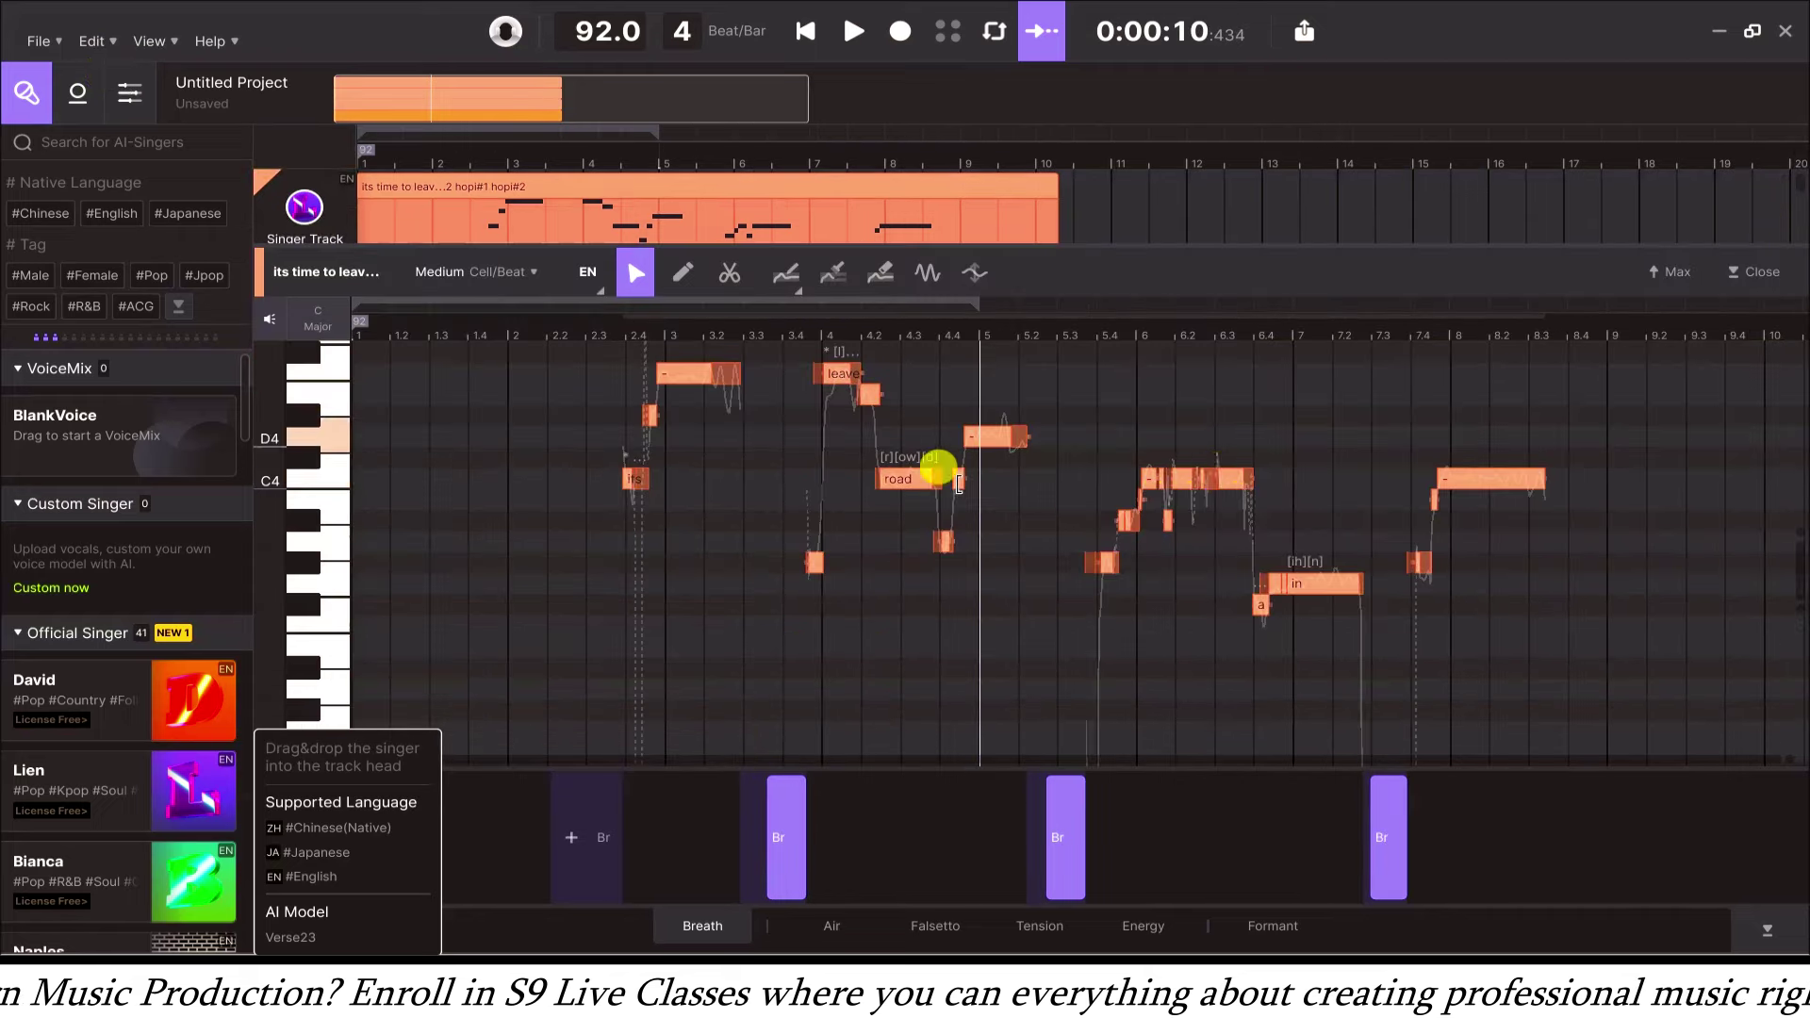
Raise all notes of the L_Singer Track clip by four semitones and play the harmony from just after bar 2.
scroll(1037, 452, up, 1)
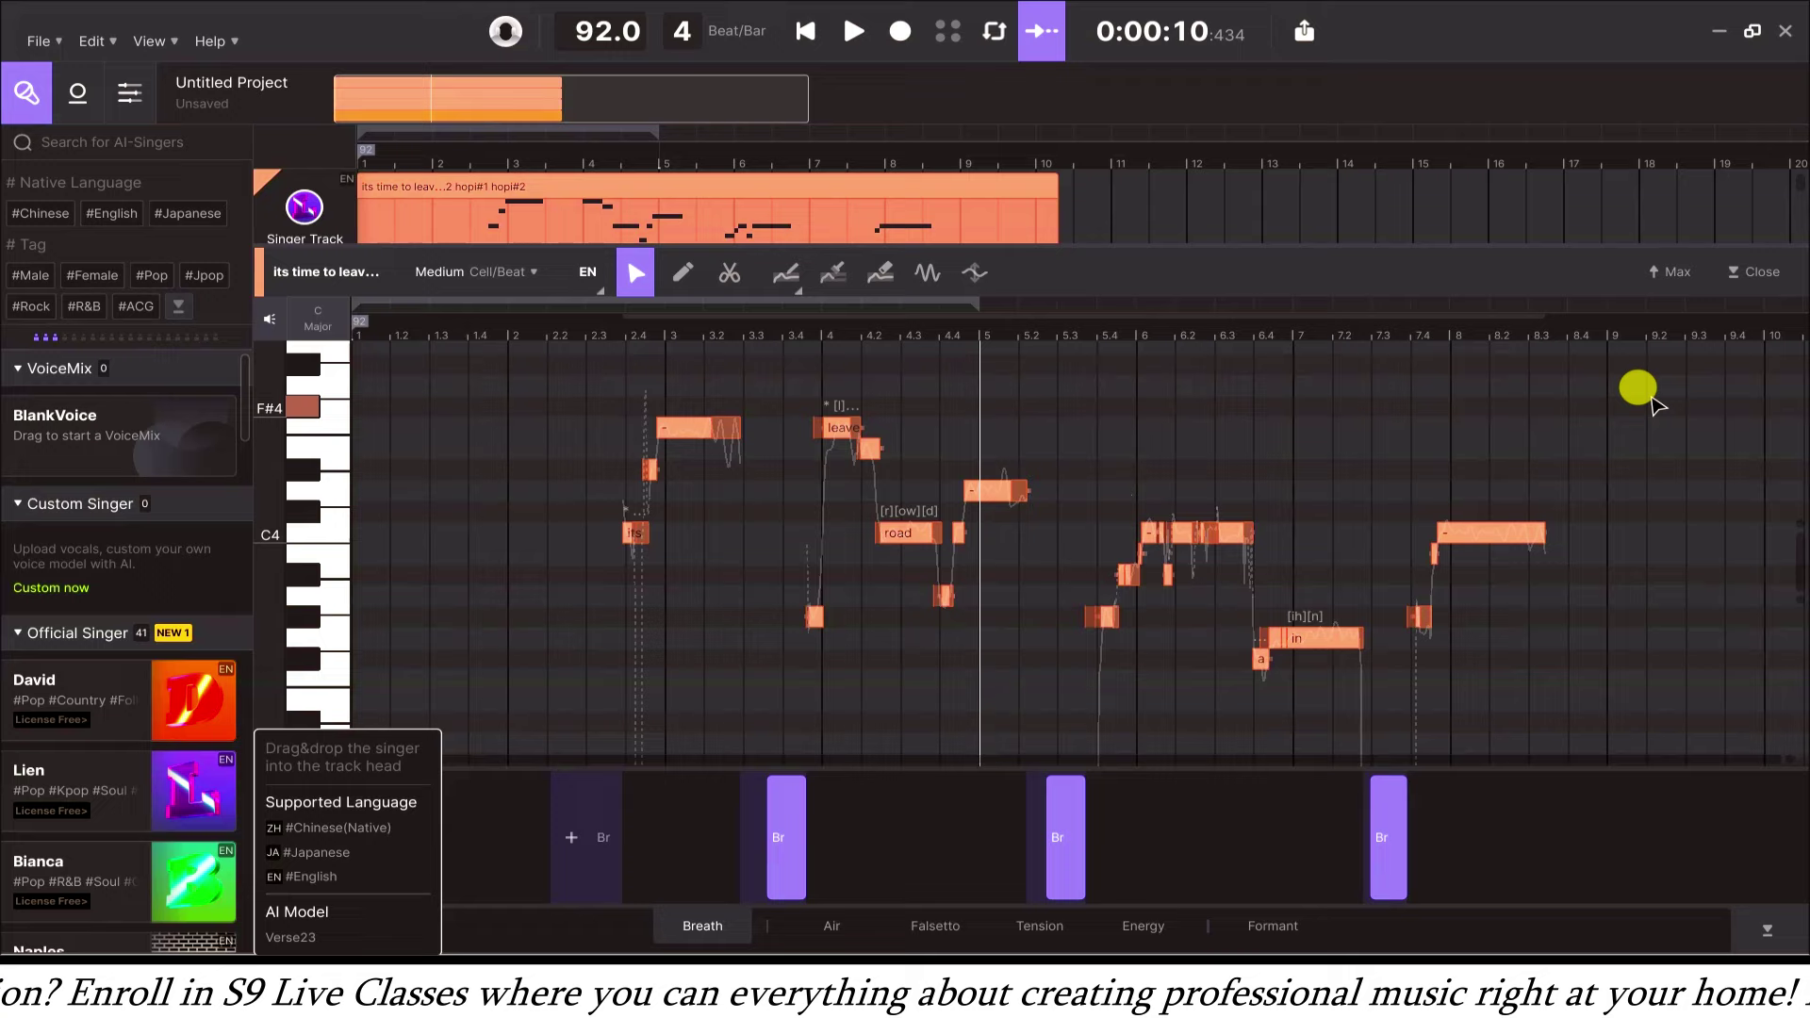
drag(1644, 376, 759, 830)
click(528, 721)
scroll(754, 500, up, 3)
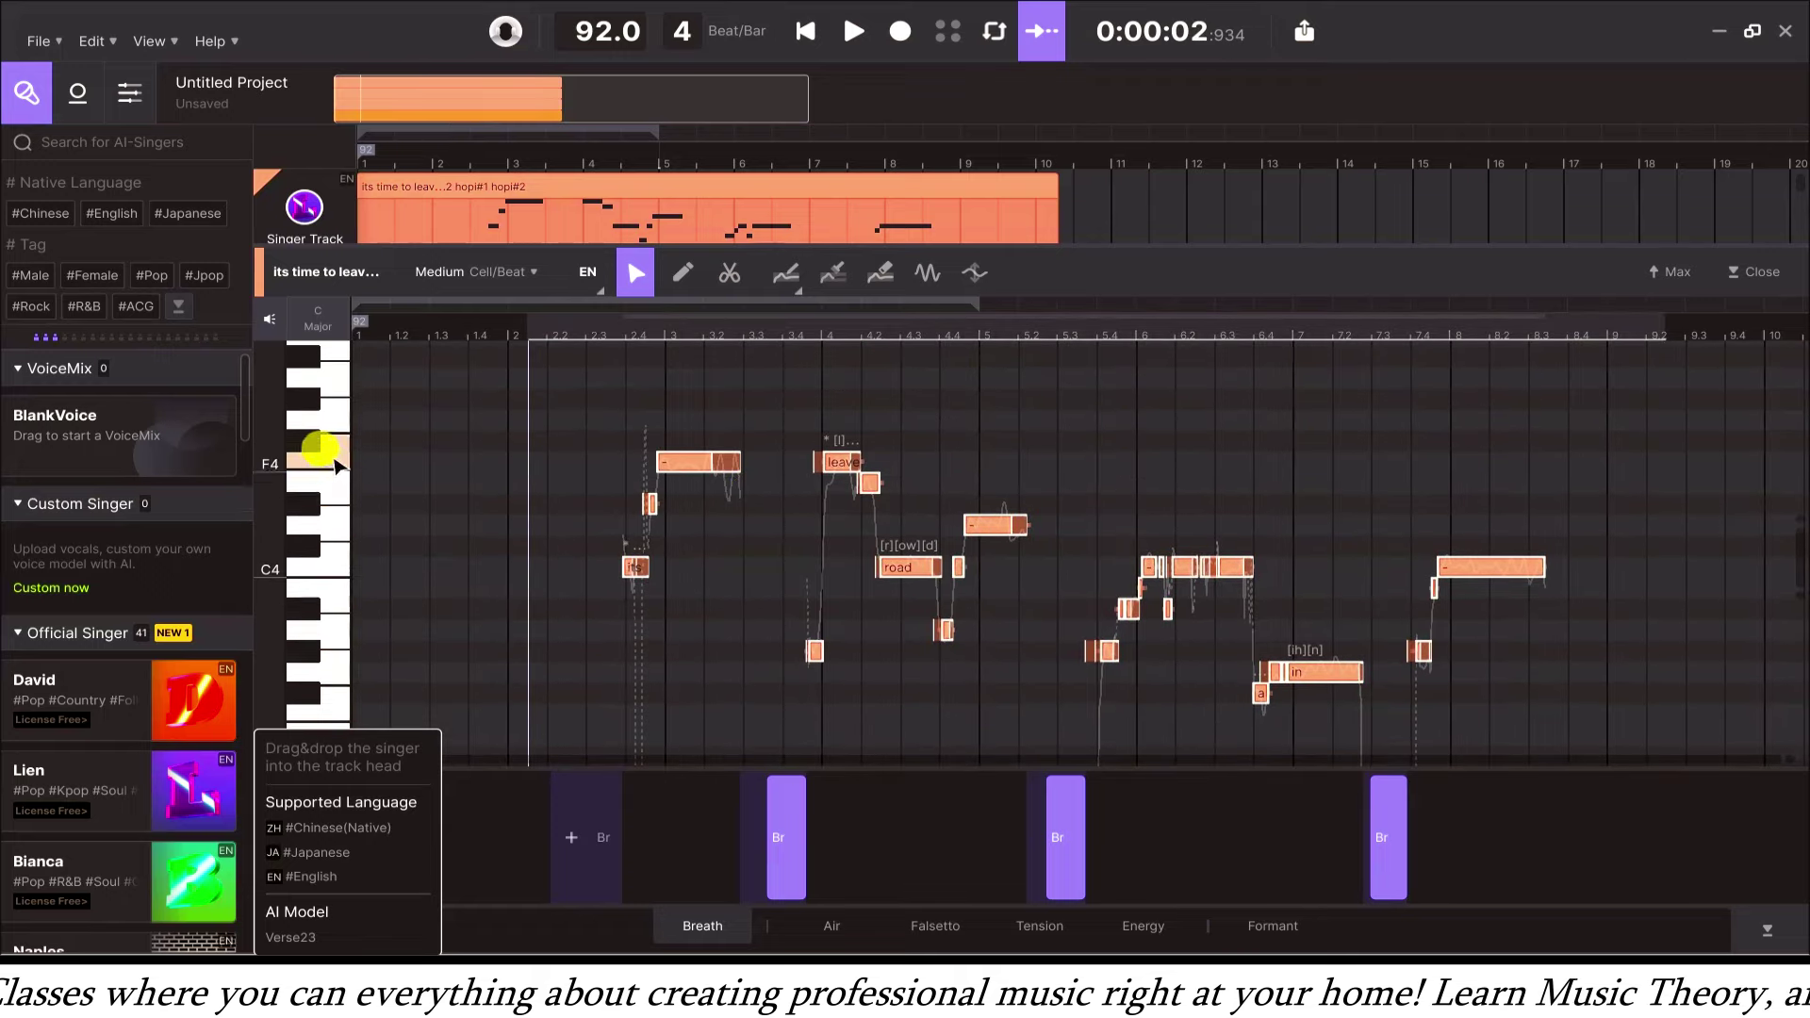
scroll(429, 490, up, 1)
key(Up)
key(Up)
key(Up)
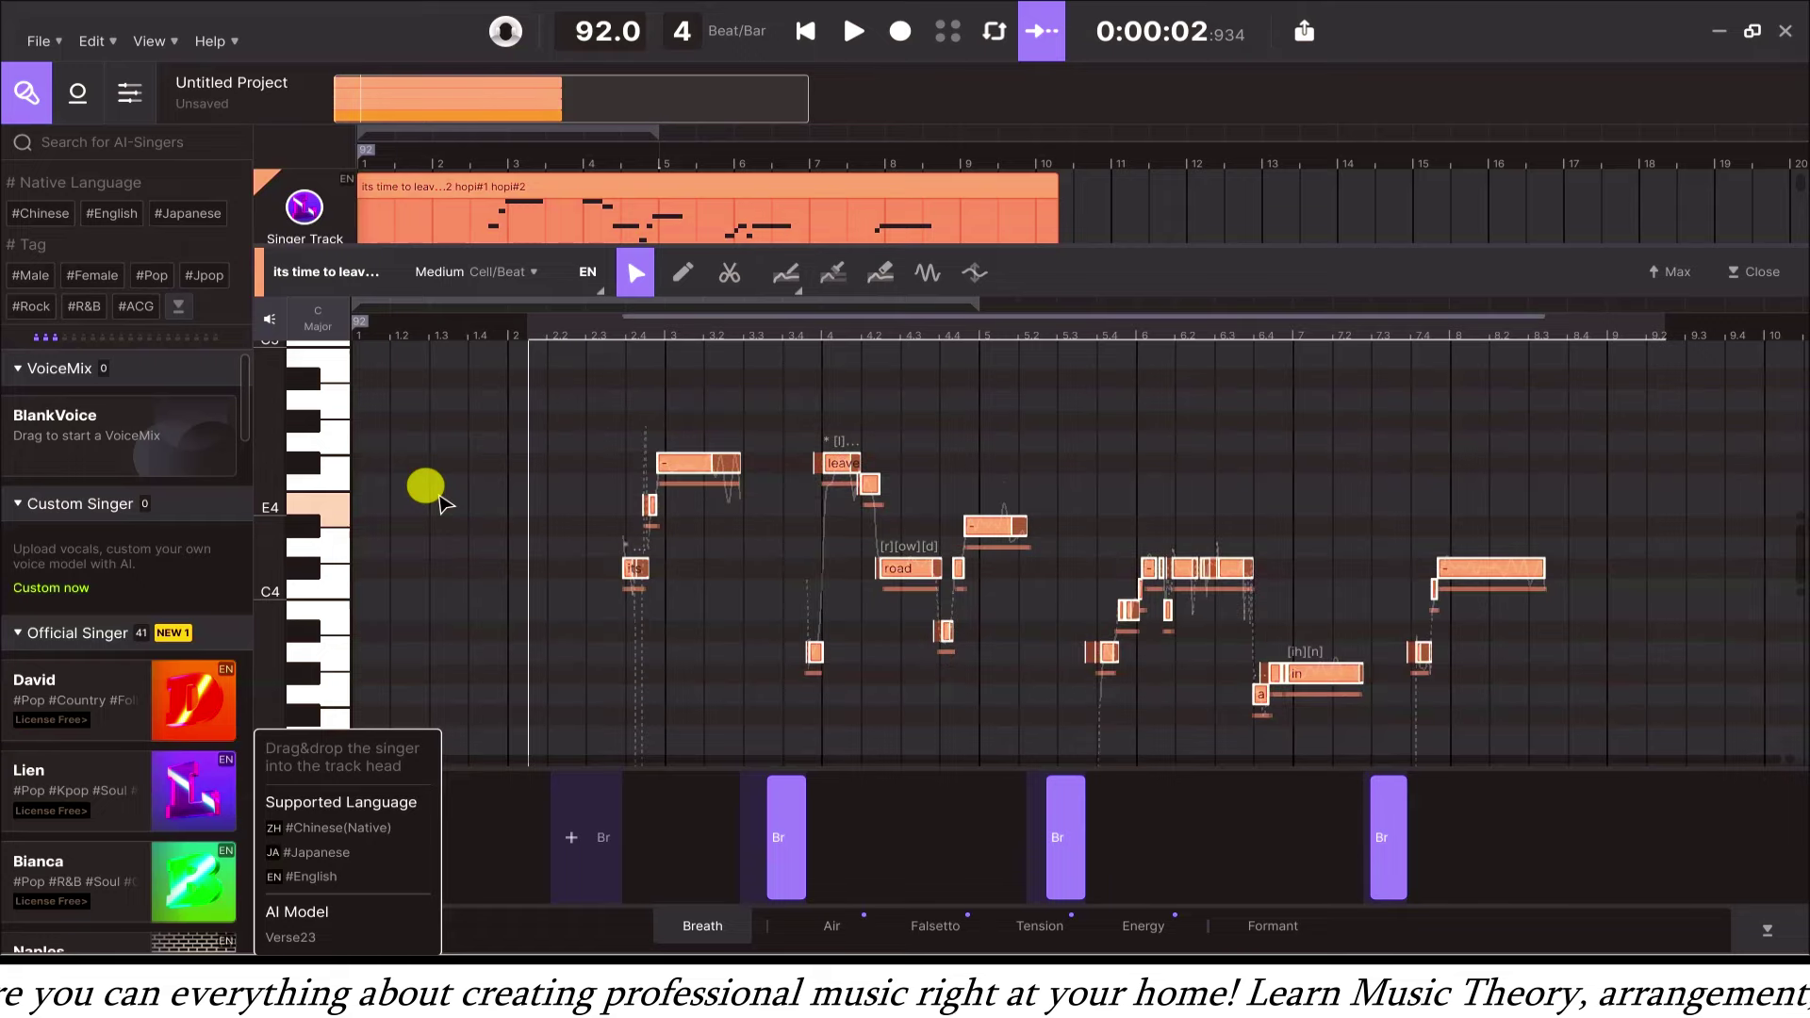
key(Up)
key(space)
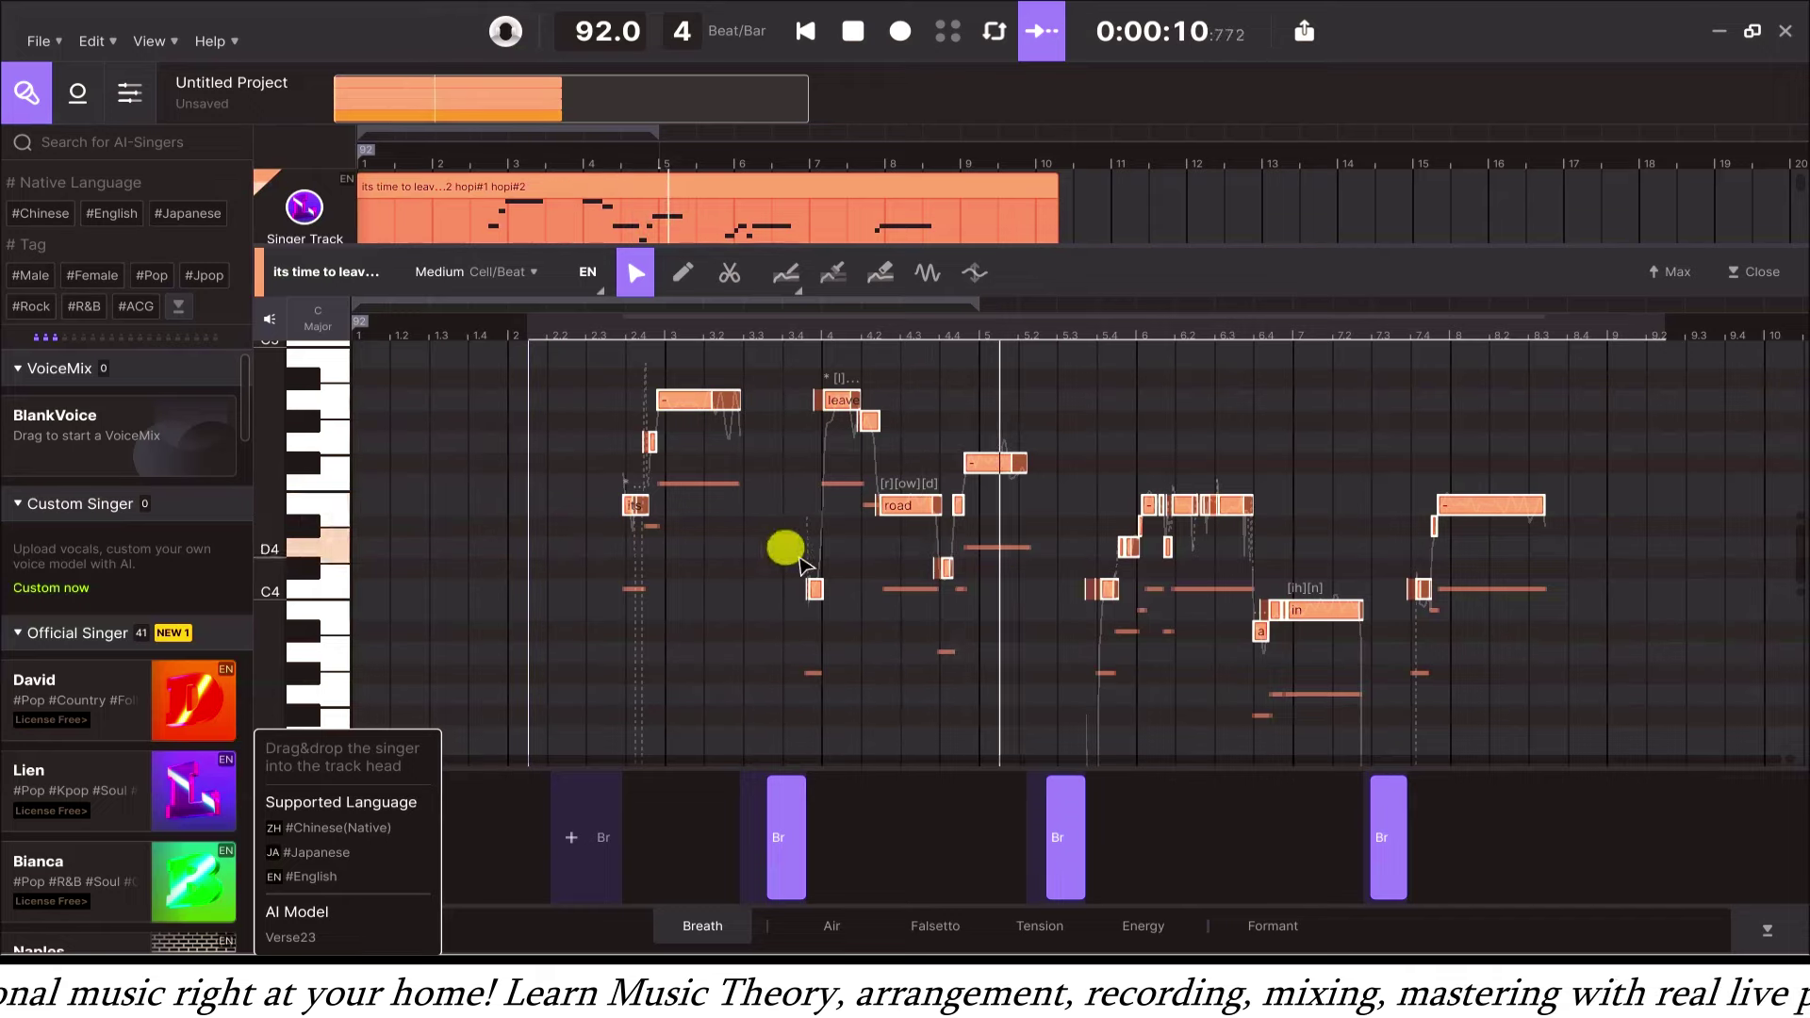
Raise the long note that ends the "road" phrase around bar 5 to G4 and play the harmony from about beat 2.3.
scroll(1015, 486, up, 3)
key(space)
click(919, 462)
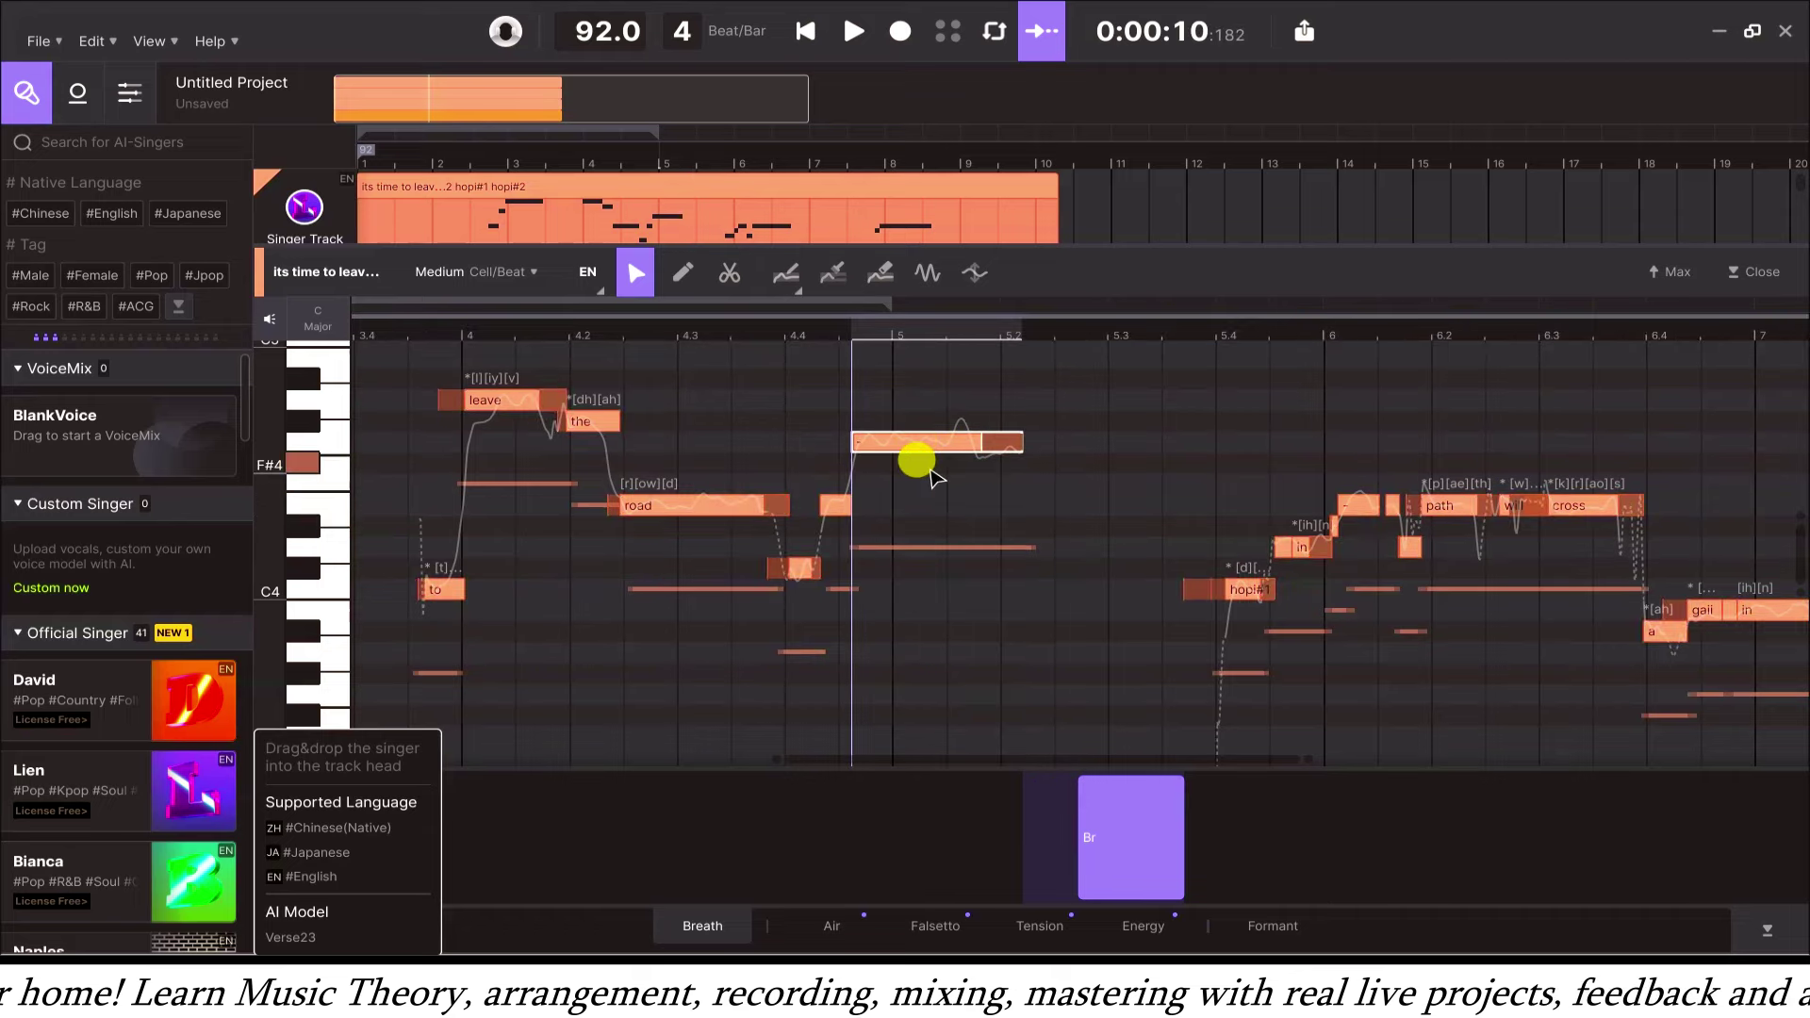
scroll(933, 476, down, 3)
click(602, 325)
key(space)
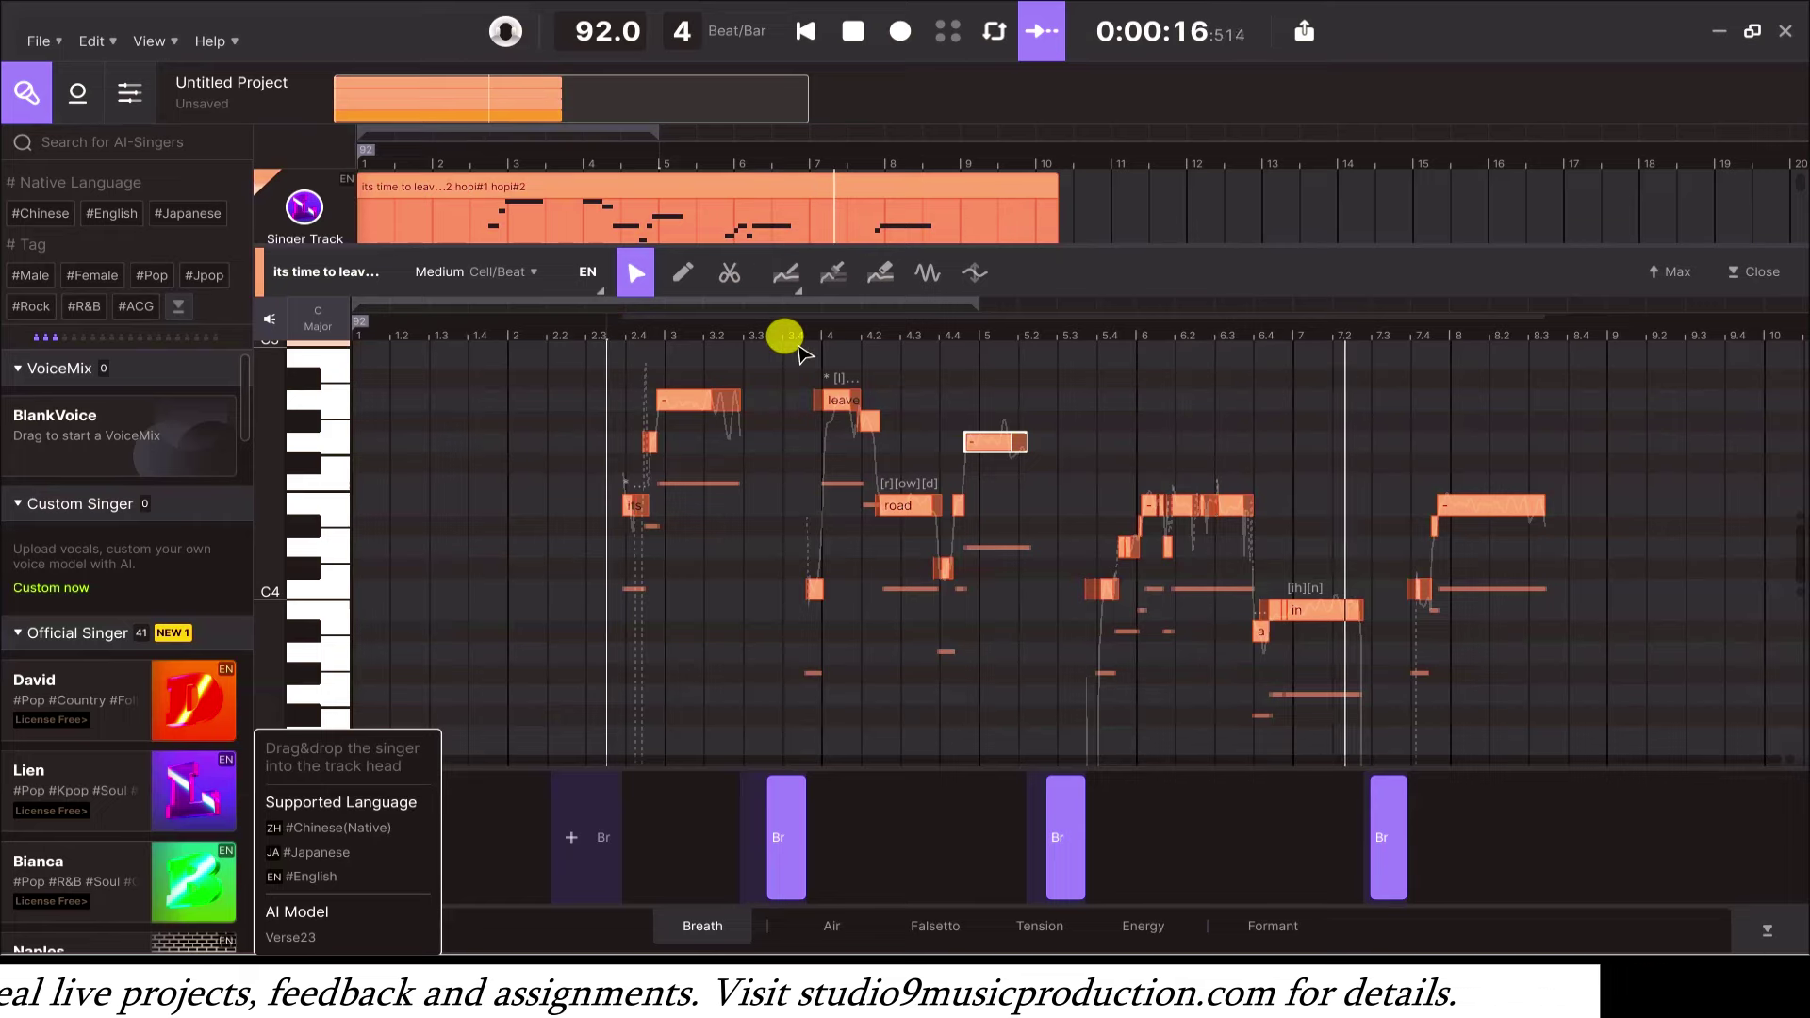
key(space)
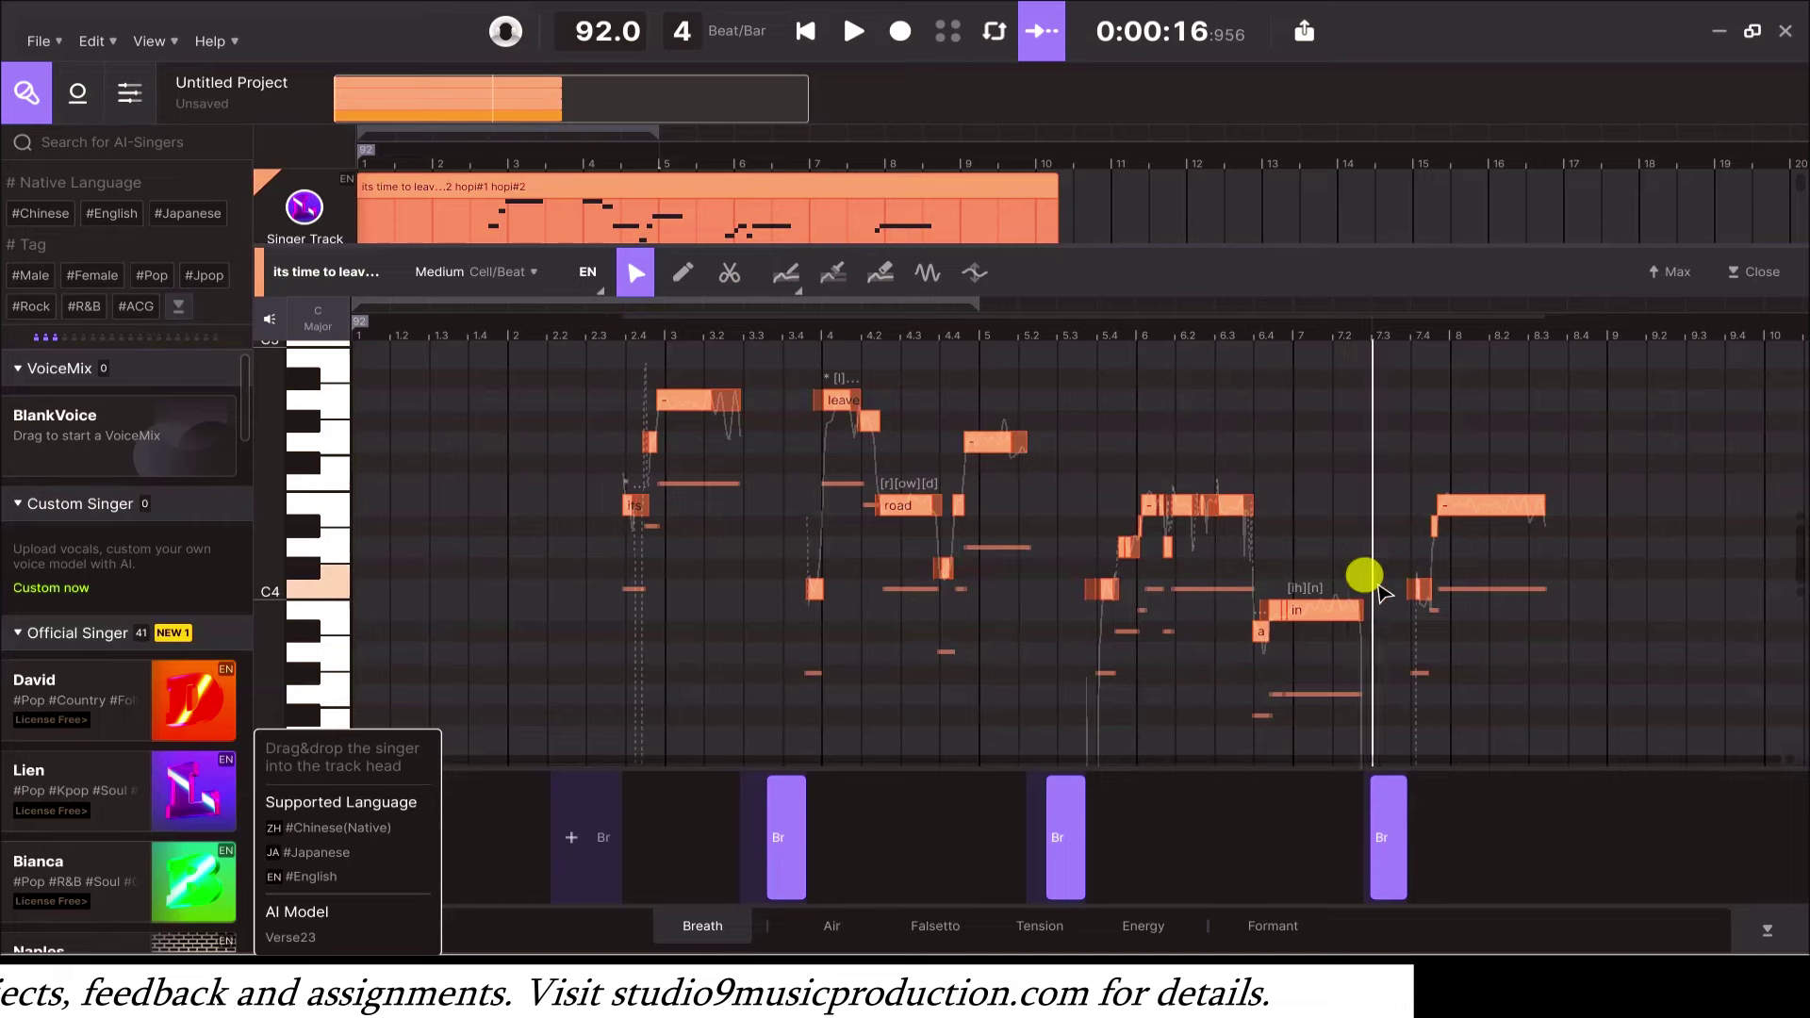
Raise the long "in" note around bar 7 by one semitone to C4 and play on from there.
click(1296, 612)
key(Up)
key(space)
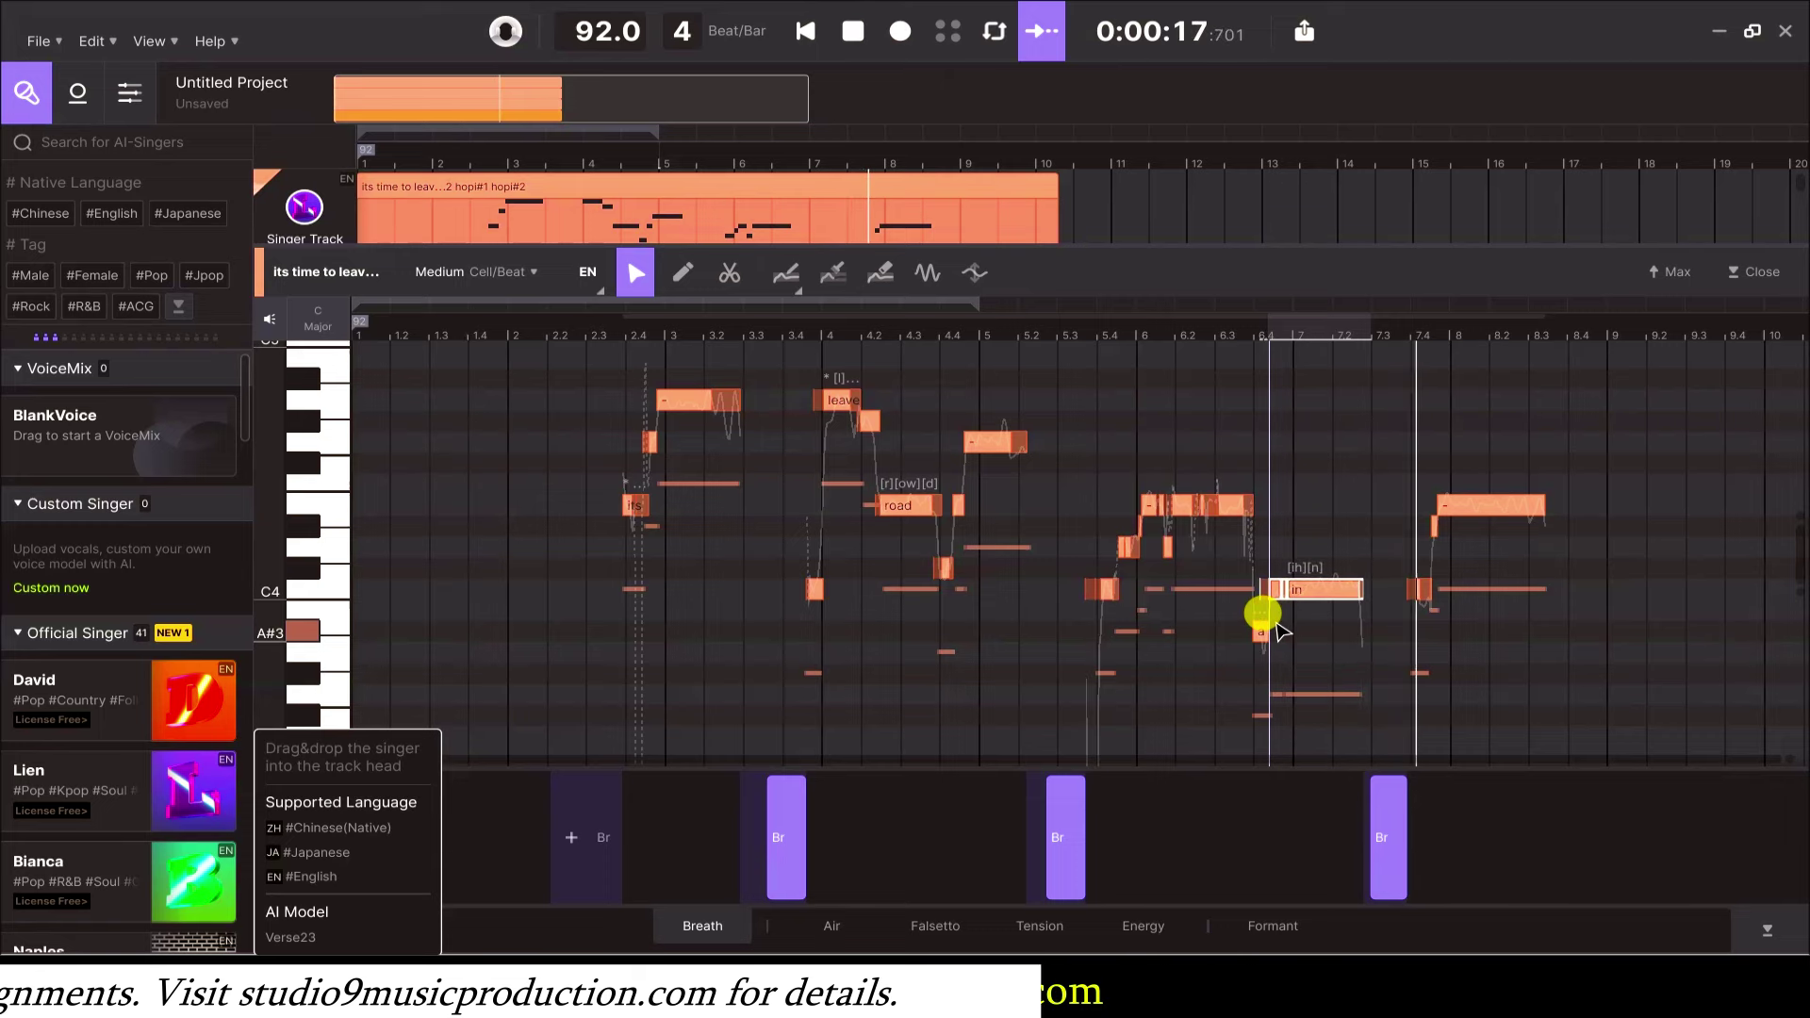
key(space)
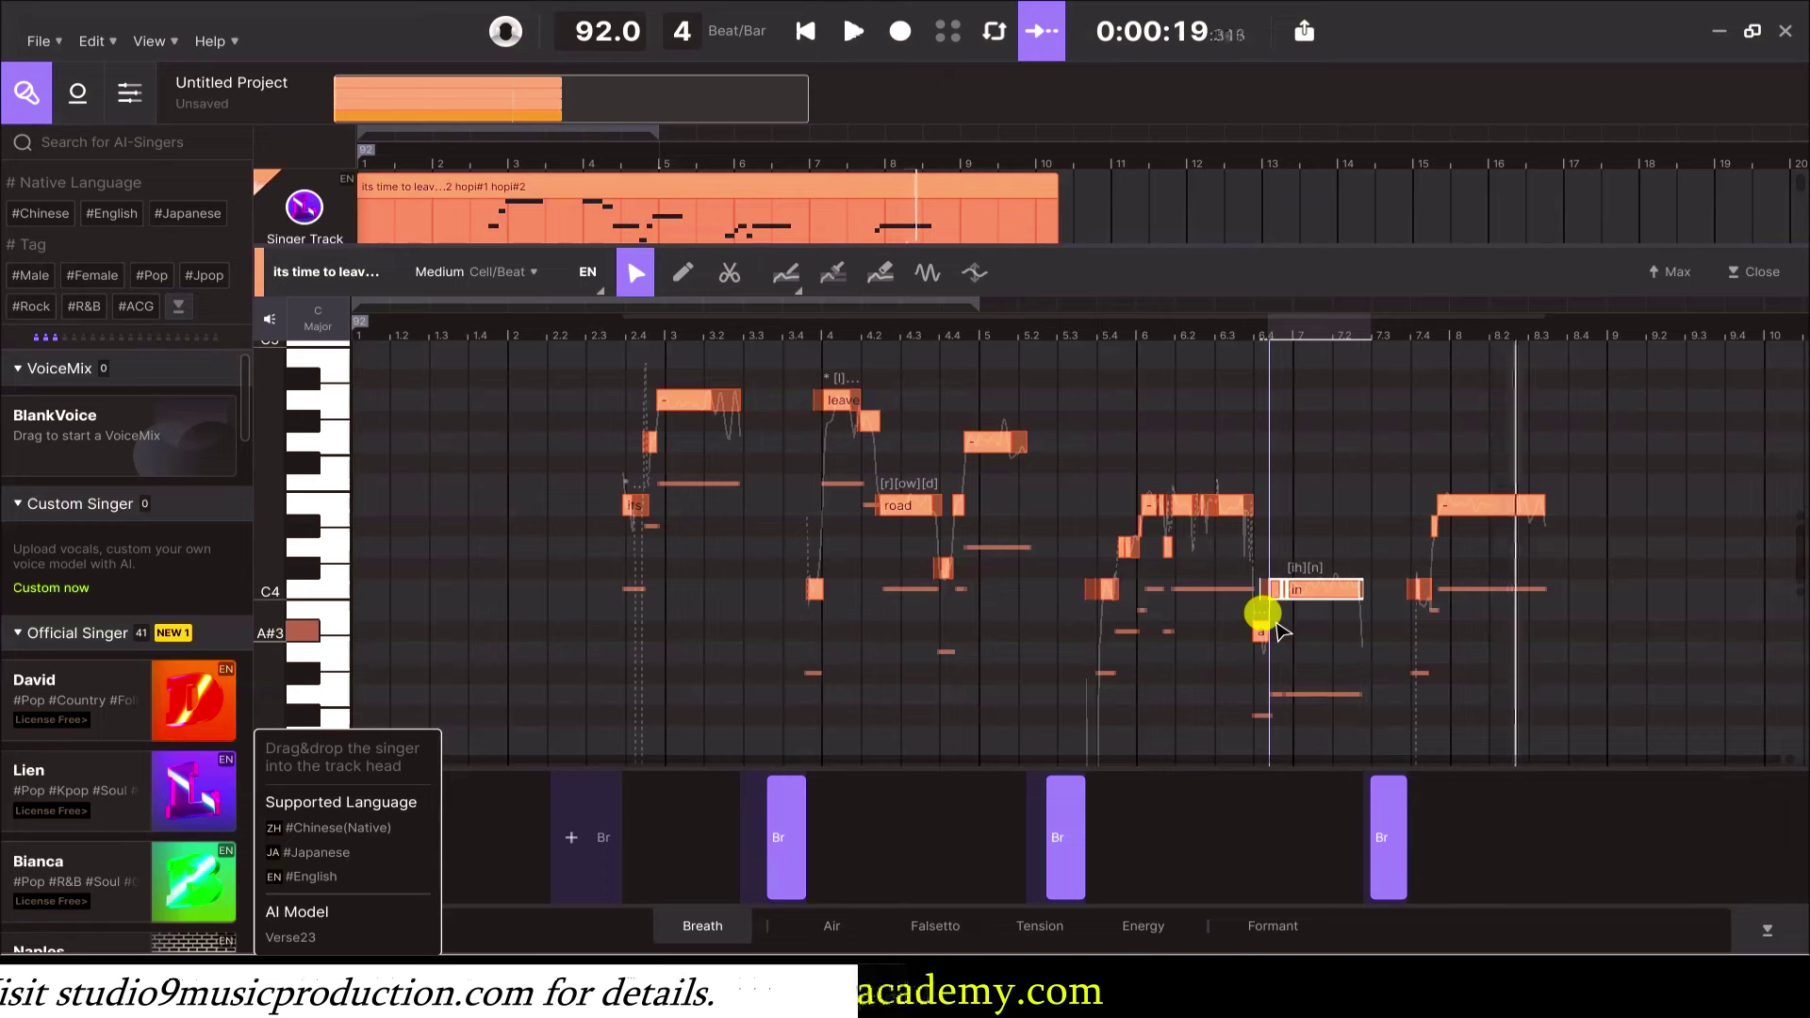
Raise the last long note around bar 8 by one semitone to F4 and listen to it.
click(1481, 507)
key(Up)
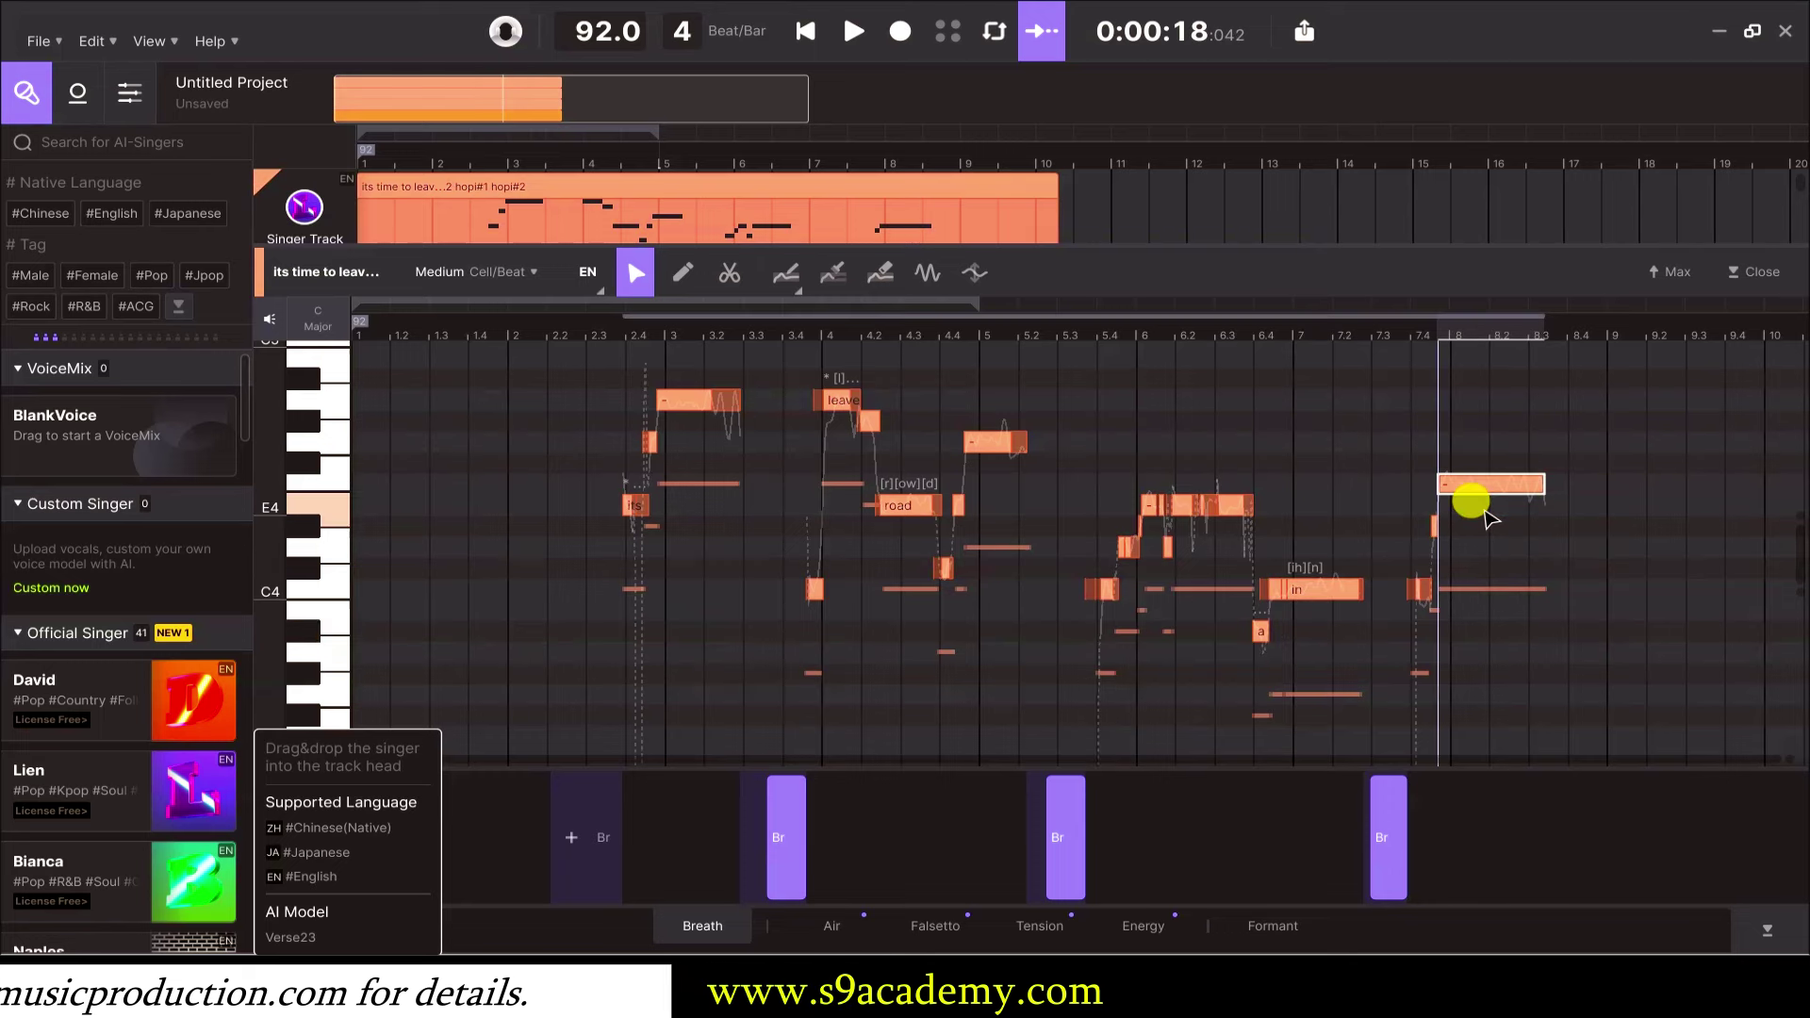
key(space)
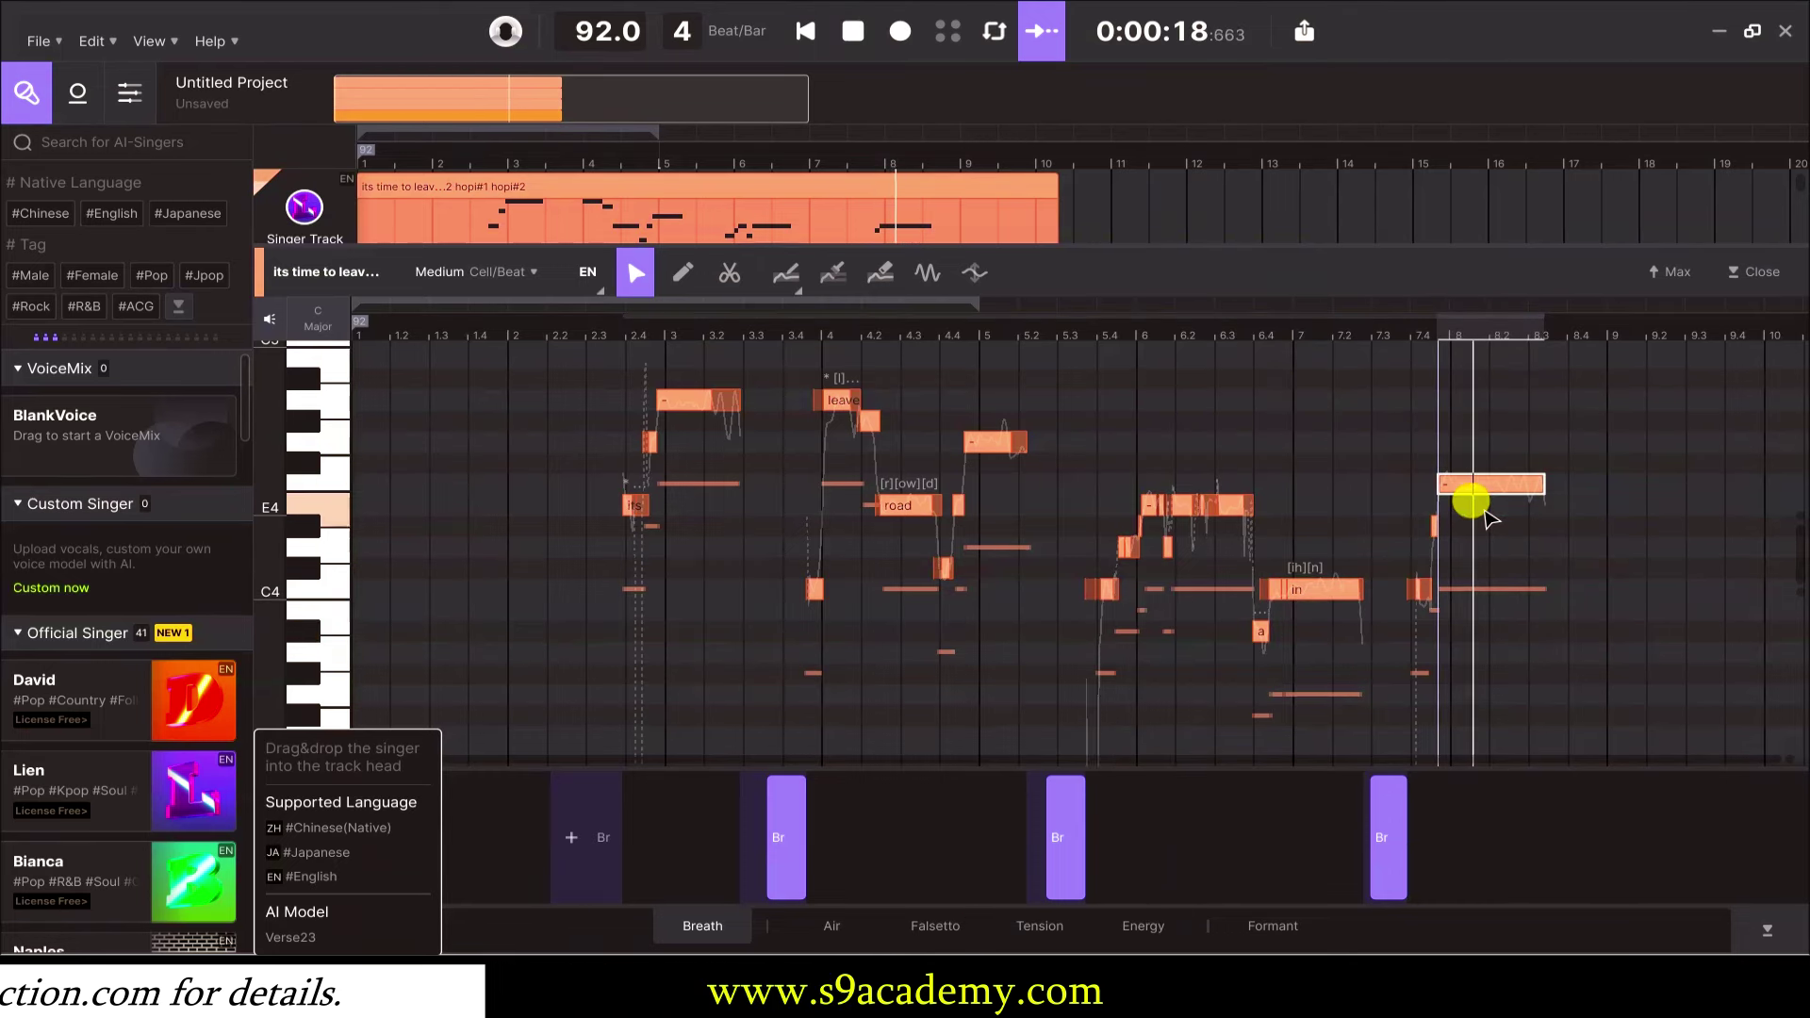
key(space)
Enlarge the arrangement area and set up an audio export that renders all individual tracks at 16 Bit depth.
drag(1104, 247, 1105, 482)
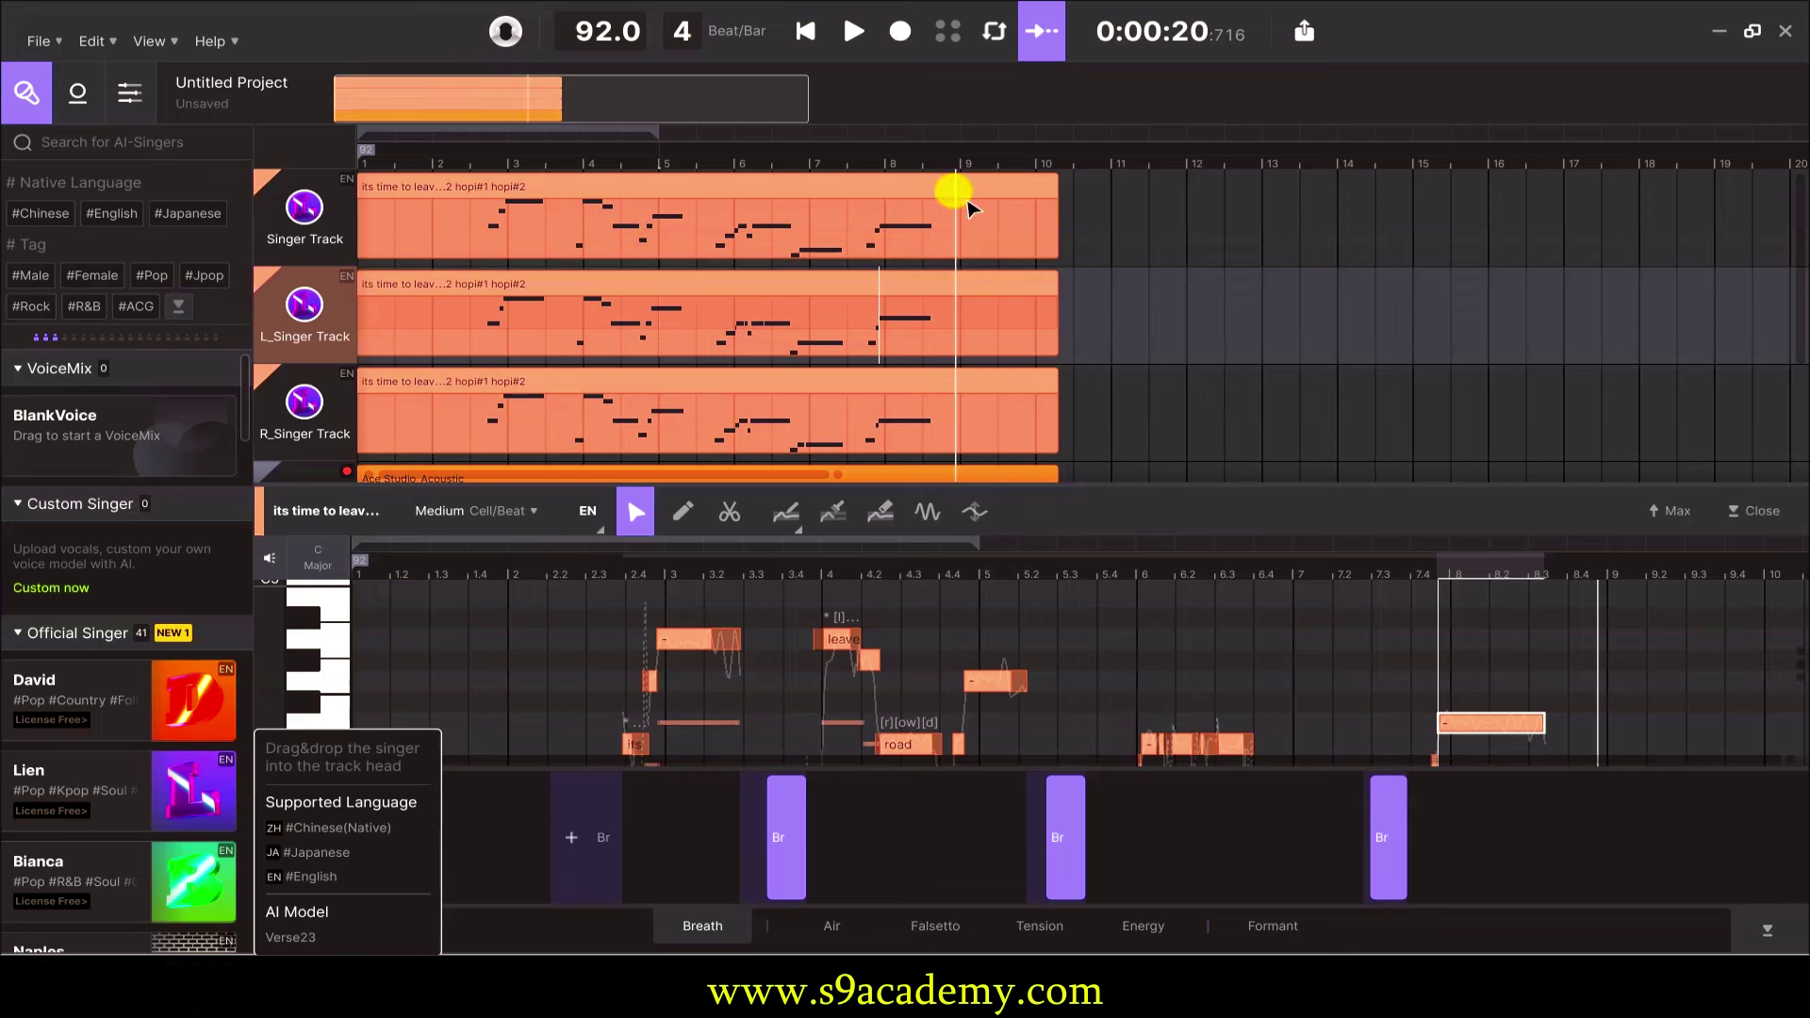
click(1303, 32)
click(952, 351)
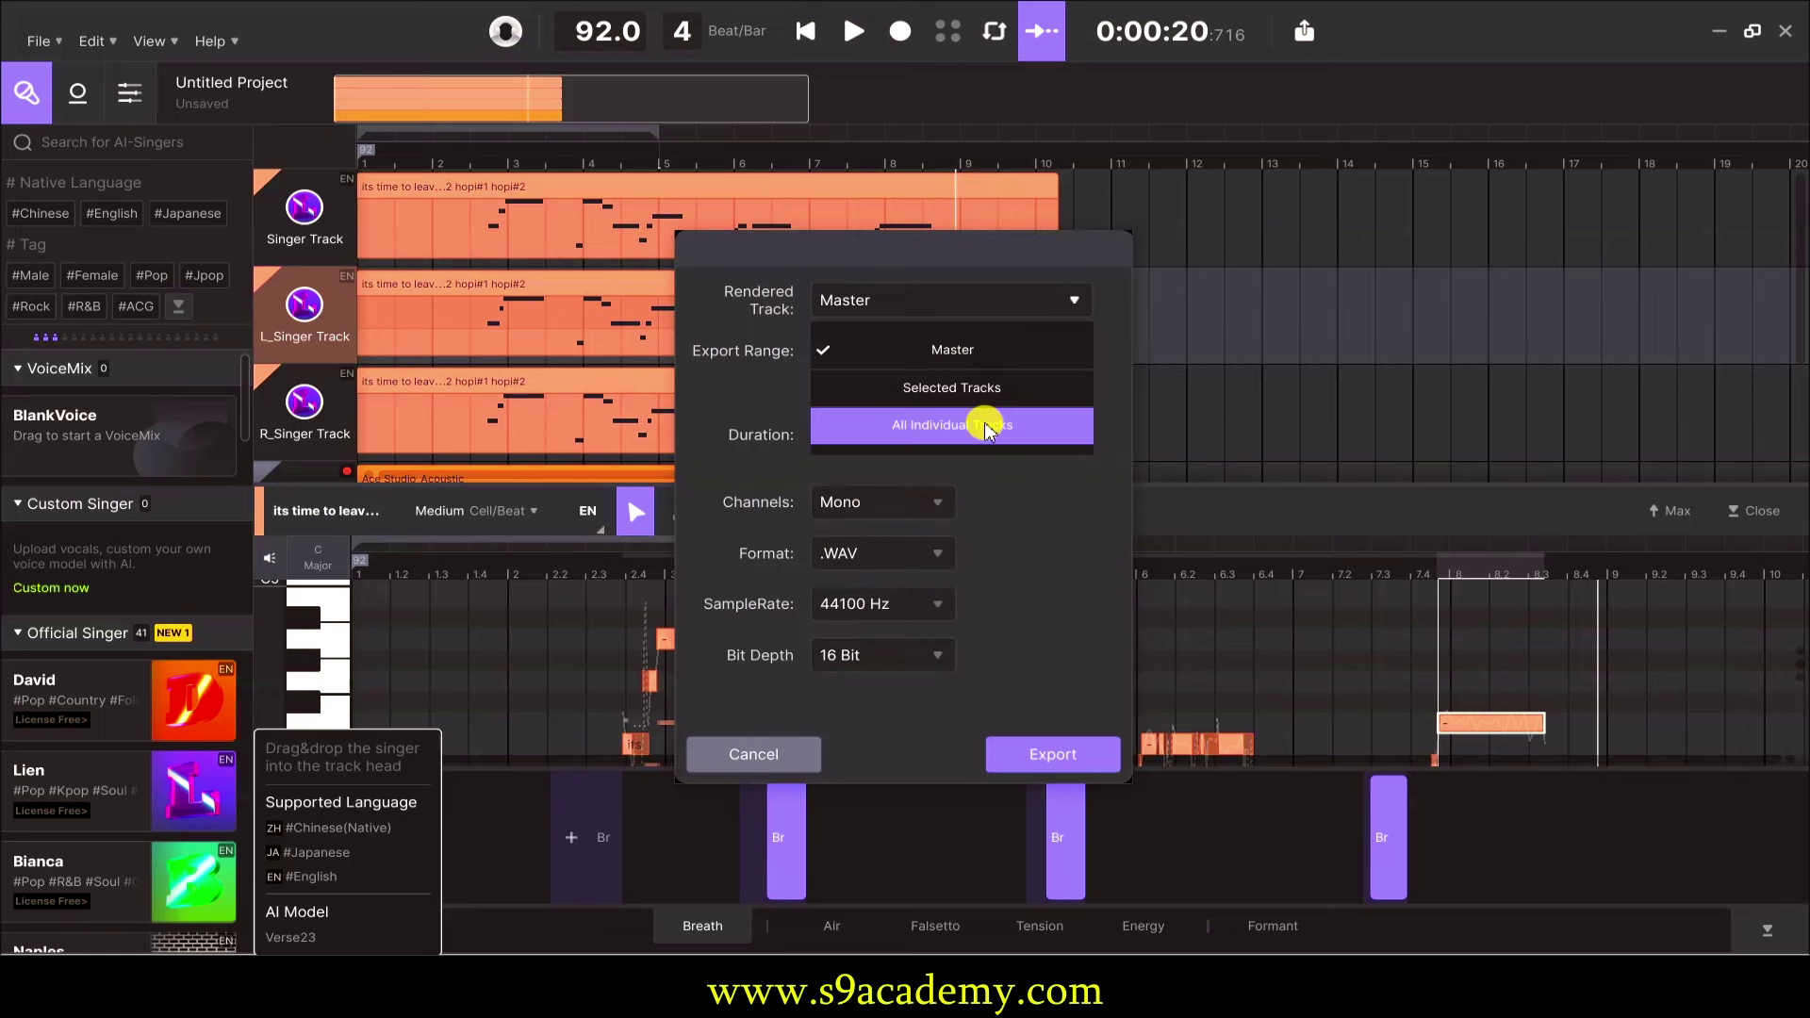
click(985, 426)
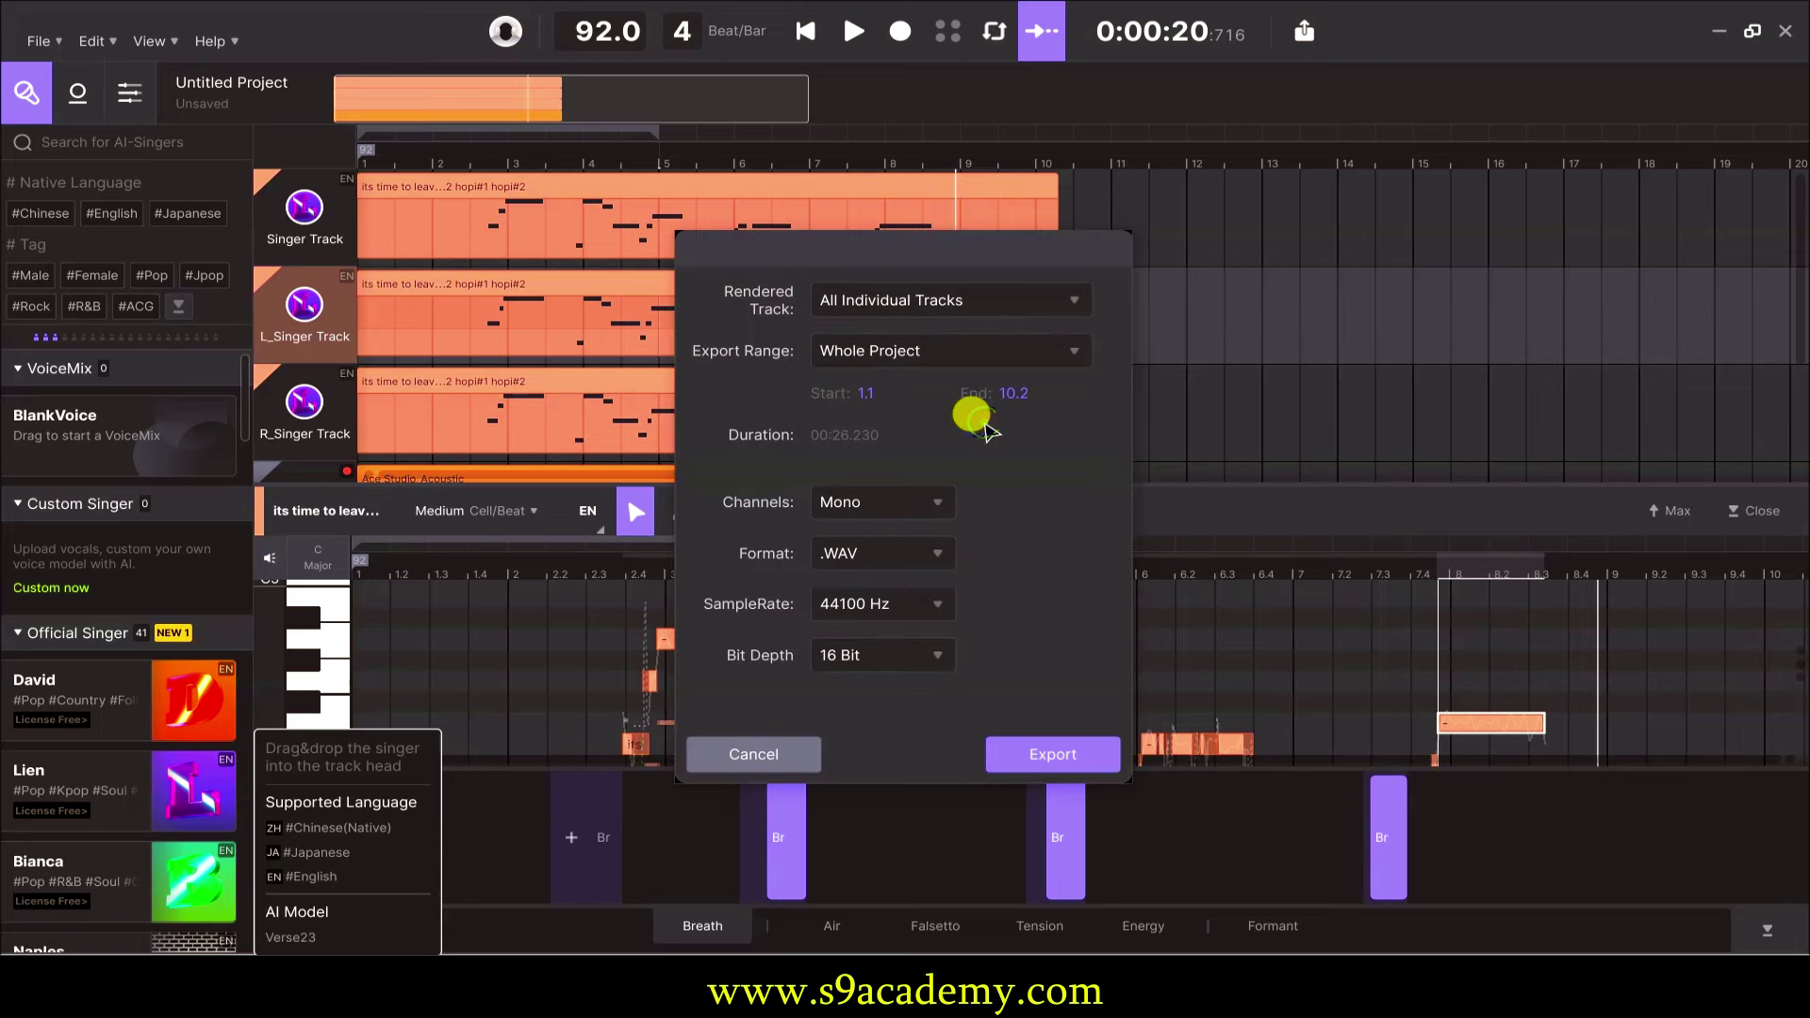
click(899, 659)
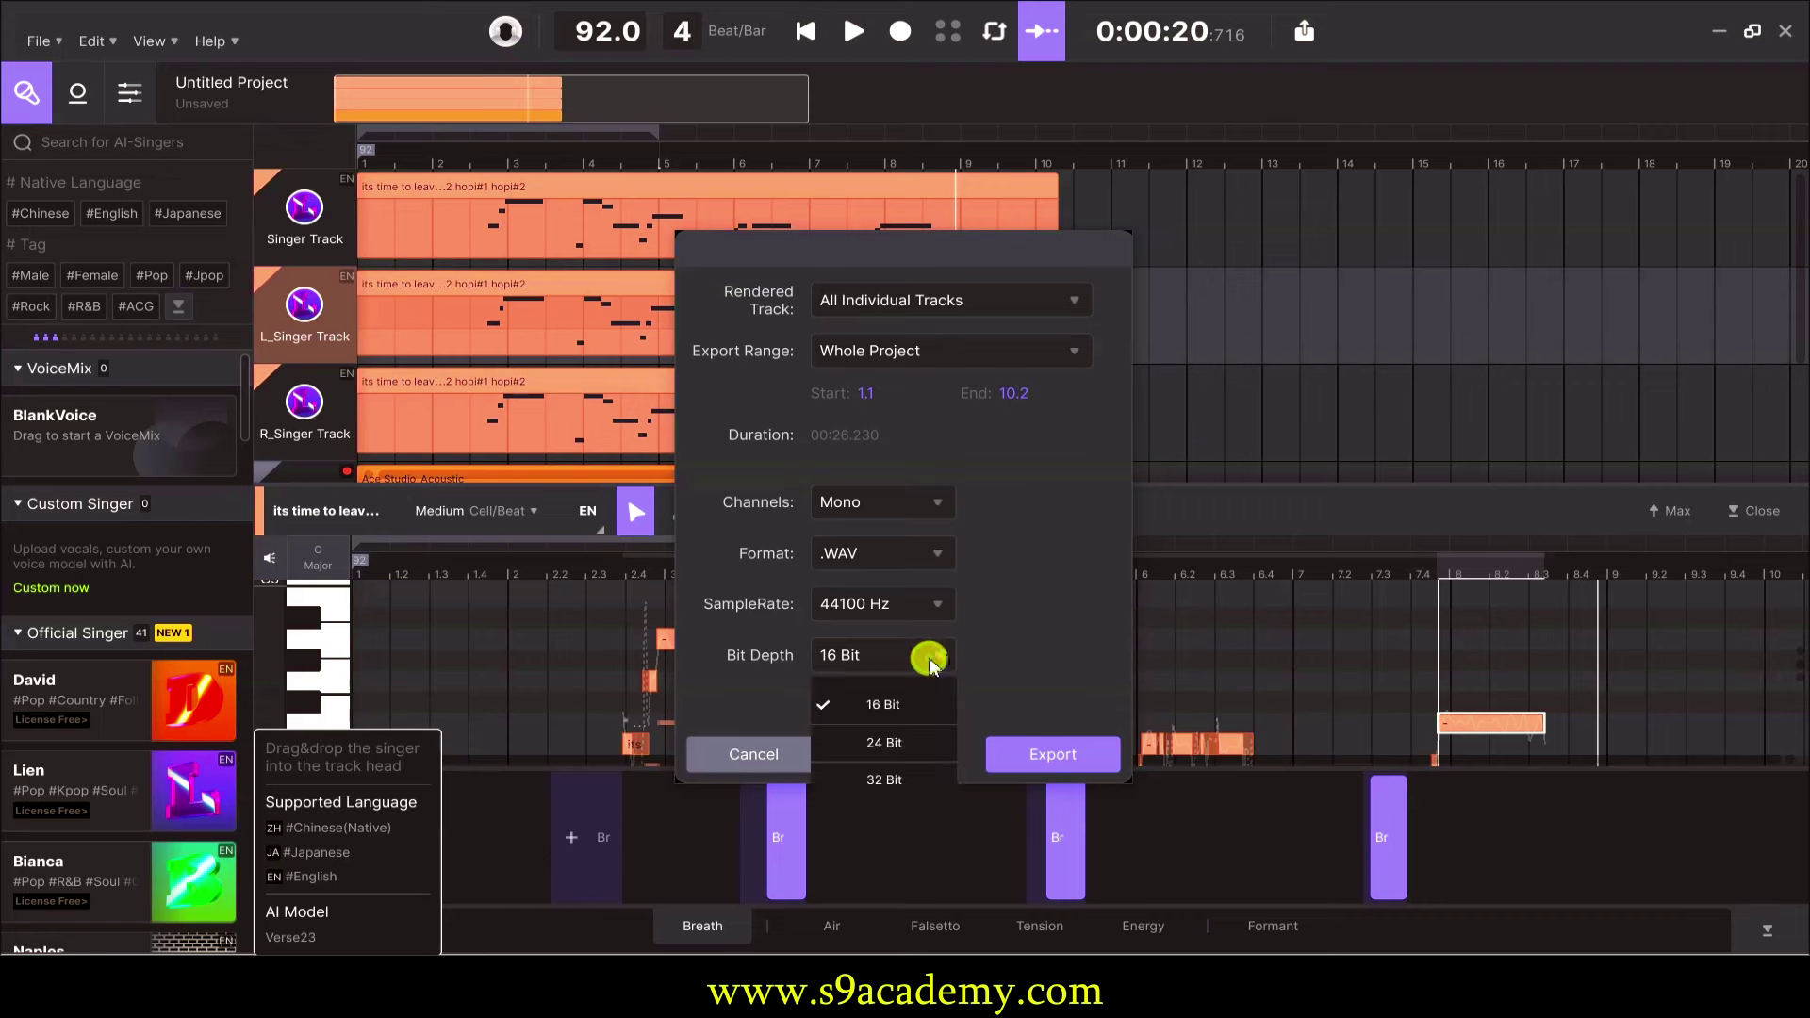
click(980, 660)
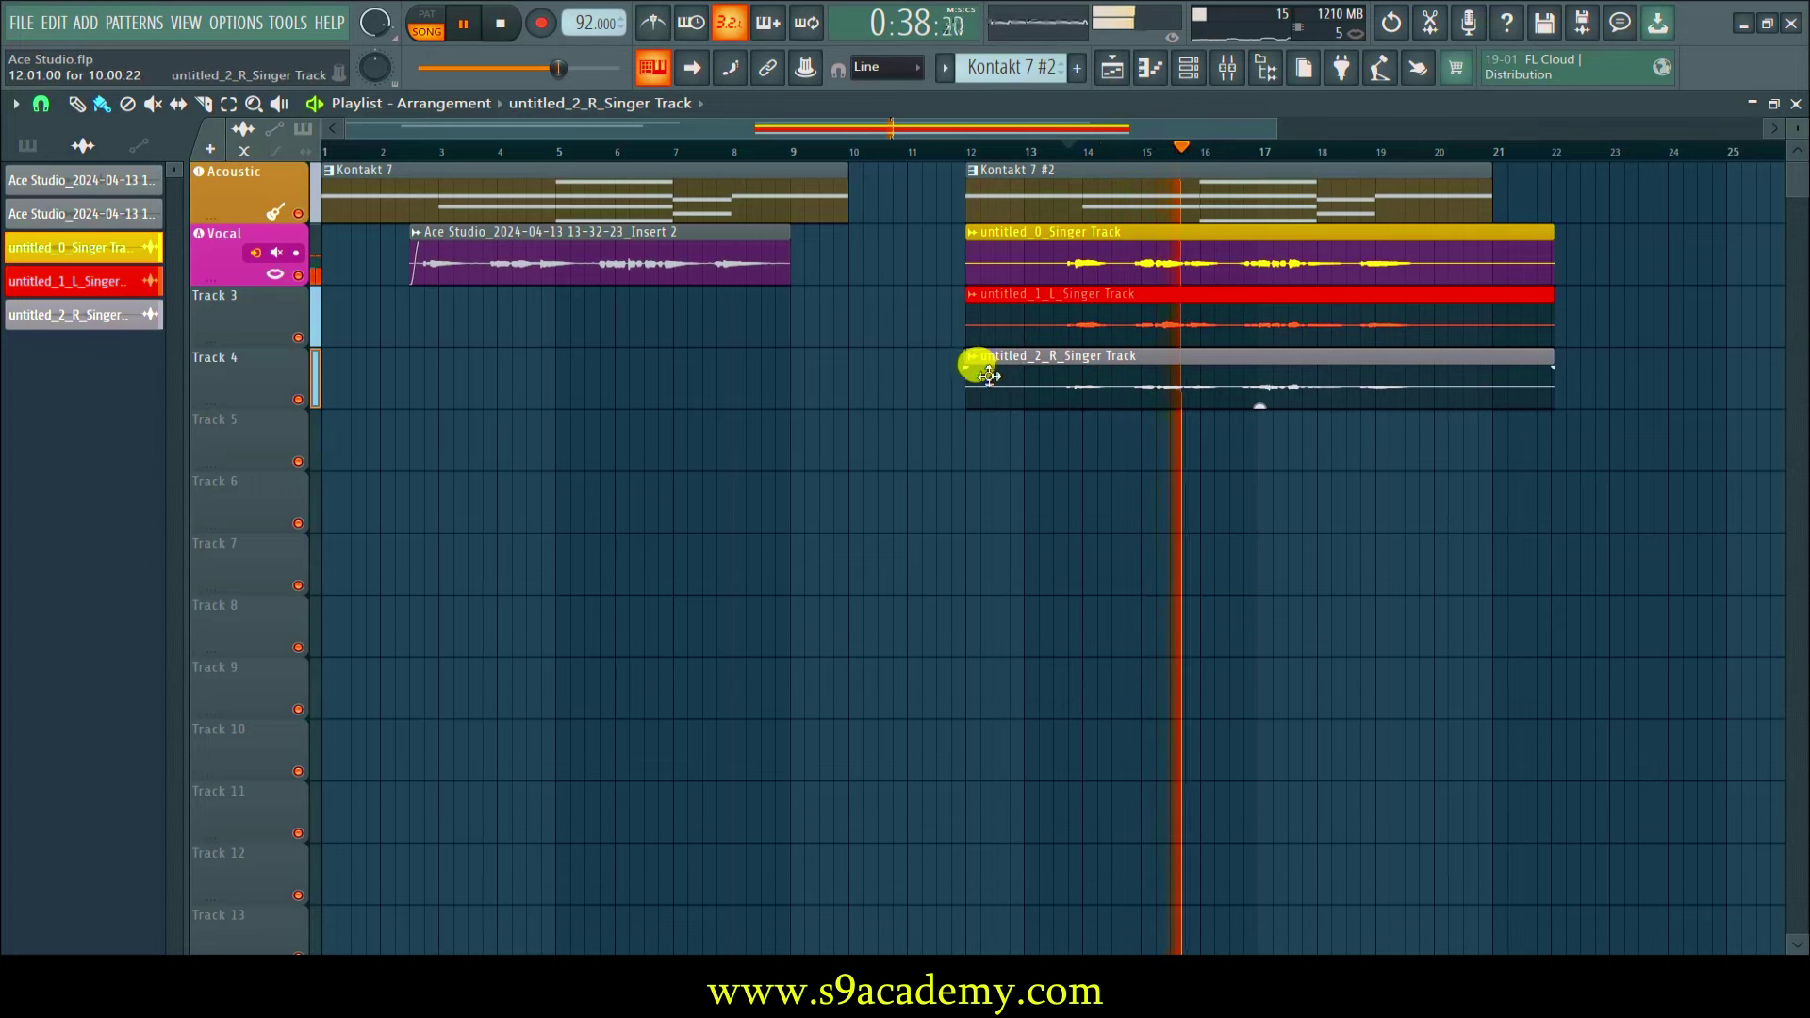
In FL Studio, audition the untitled_2_R_Singer Track clip by soloing Track 4, and release the solo.
ctrl+click(298, 399)
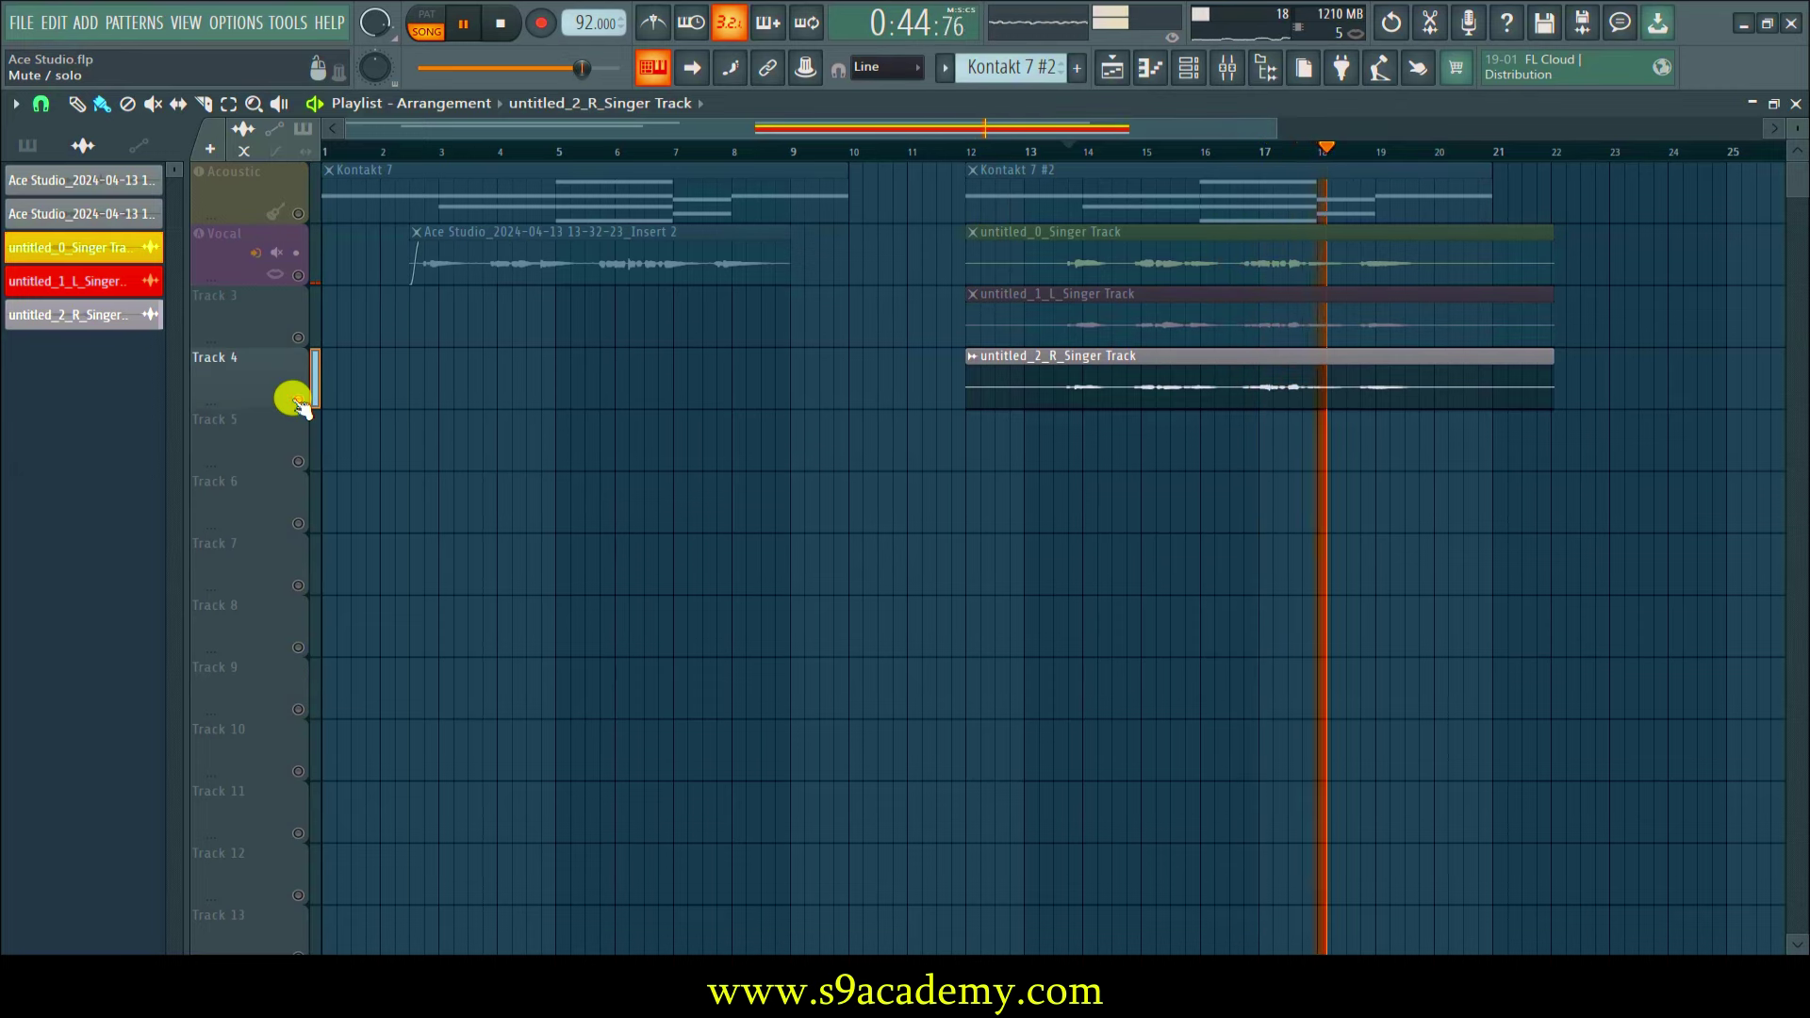
ctrl+click(298, 399)
Trim the untitled_1_L_Singer Track clip to about bars 18.7 to 19.8 and the untitled_2_R_Singer Track clip to about bars 14.8 to 16.5.
drag(961, 291, 1171, 280)
key(space)
drag(965, 355, 1127, 357)
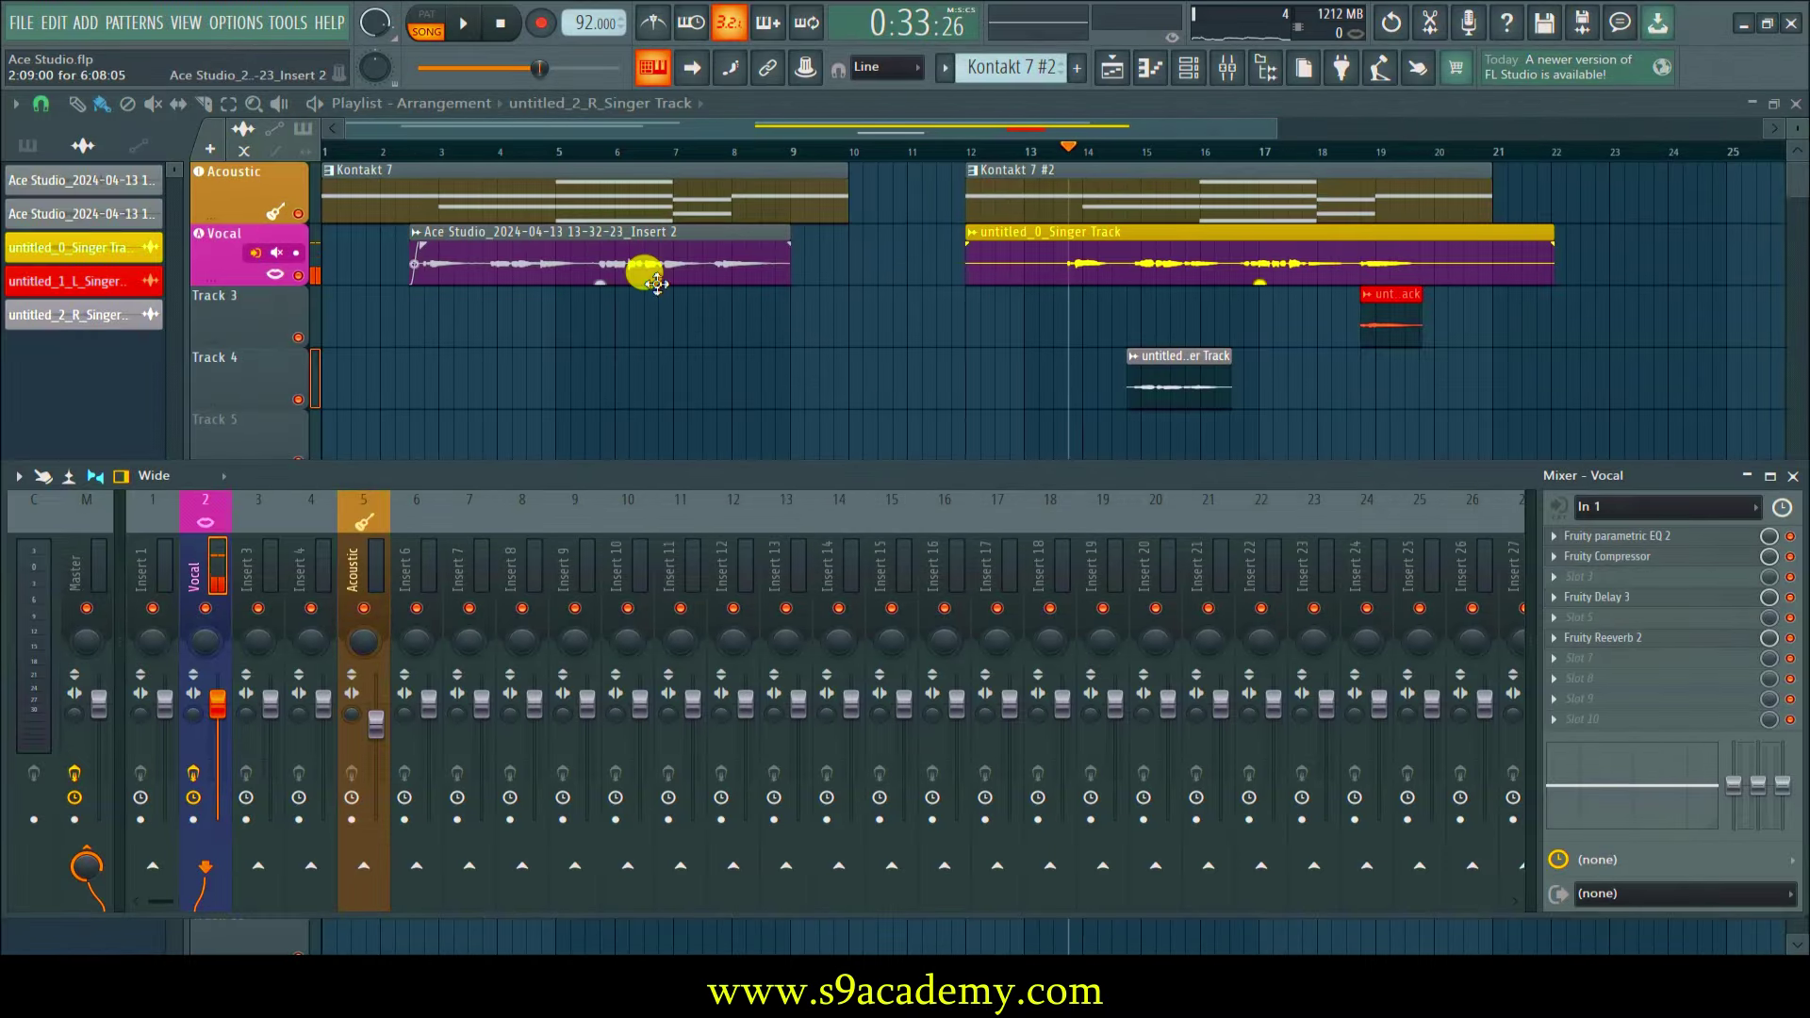
Compare the recorded vocal from about bar 2.5 with the AI vocal and its trimmed doubles from about bar 13.5.
click(415, 153)
key(space)
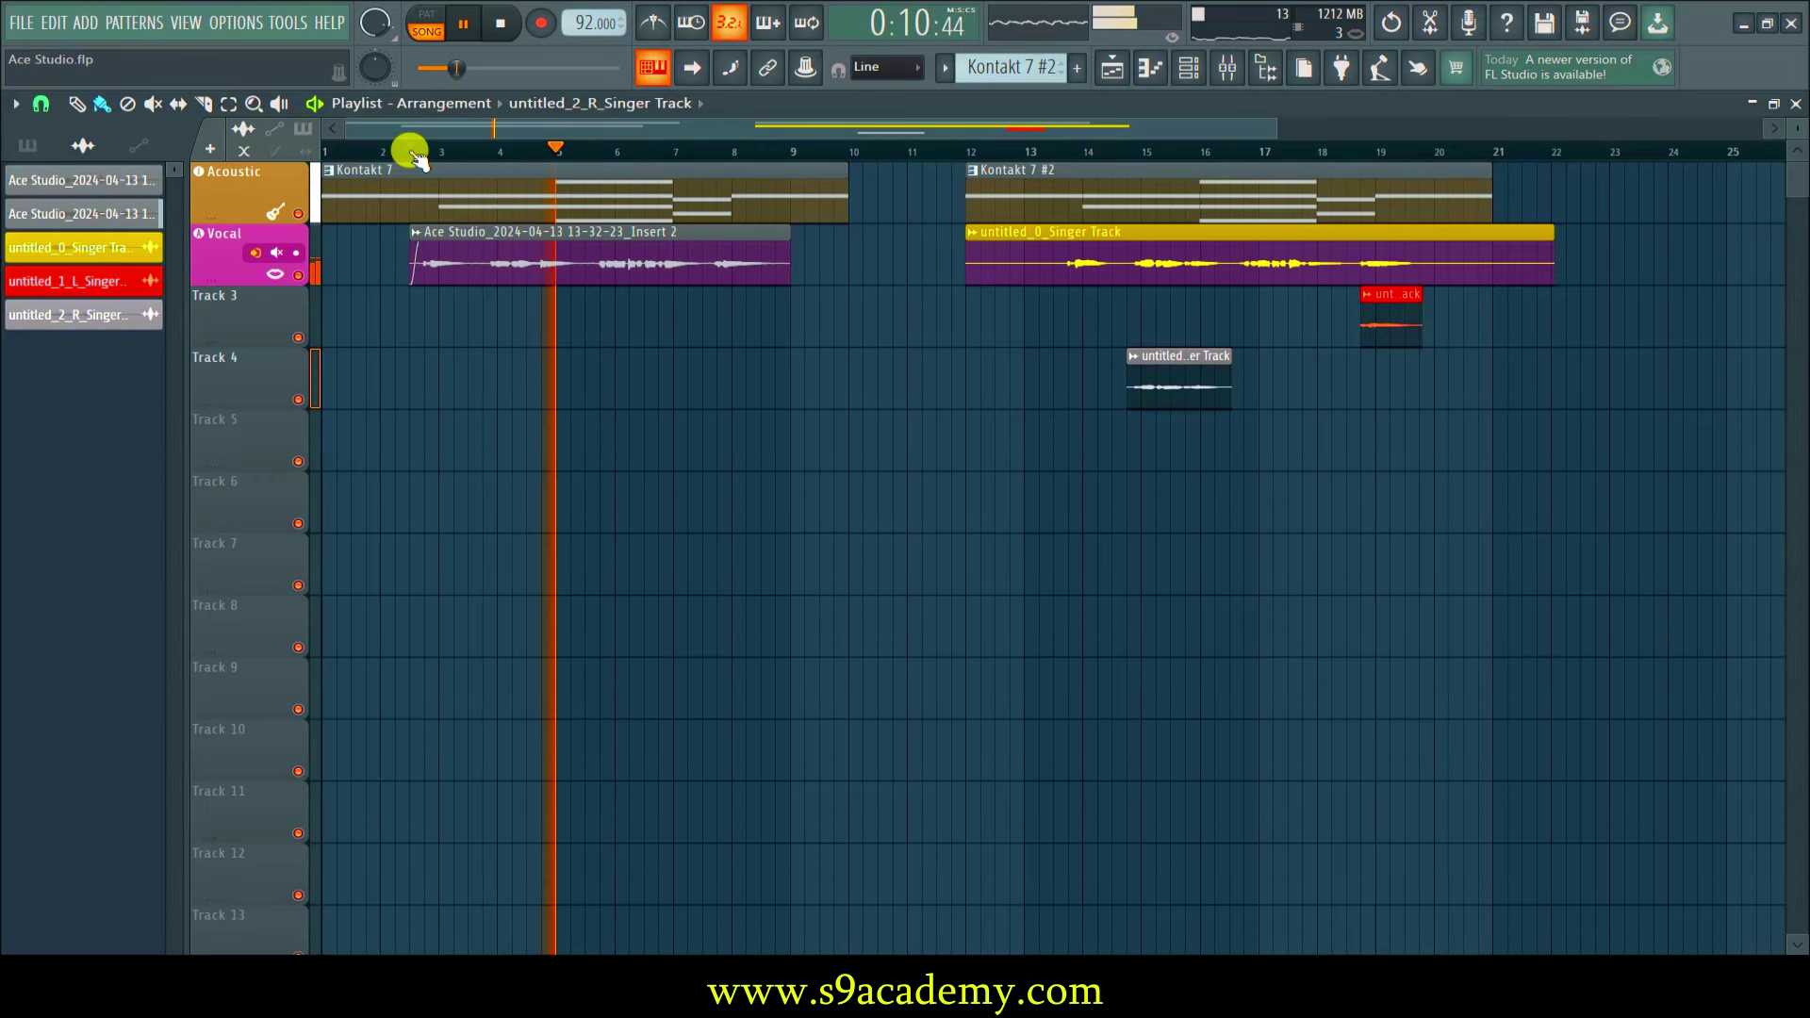
key(space)
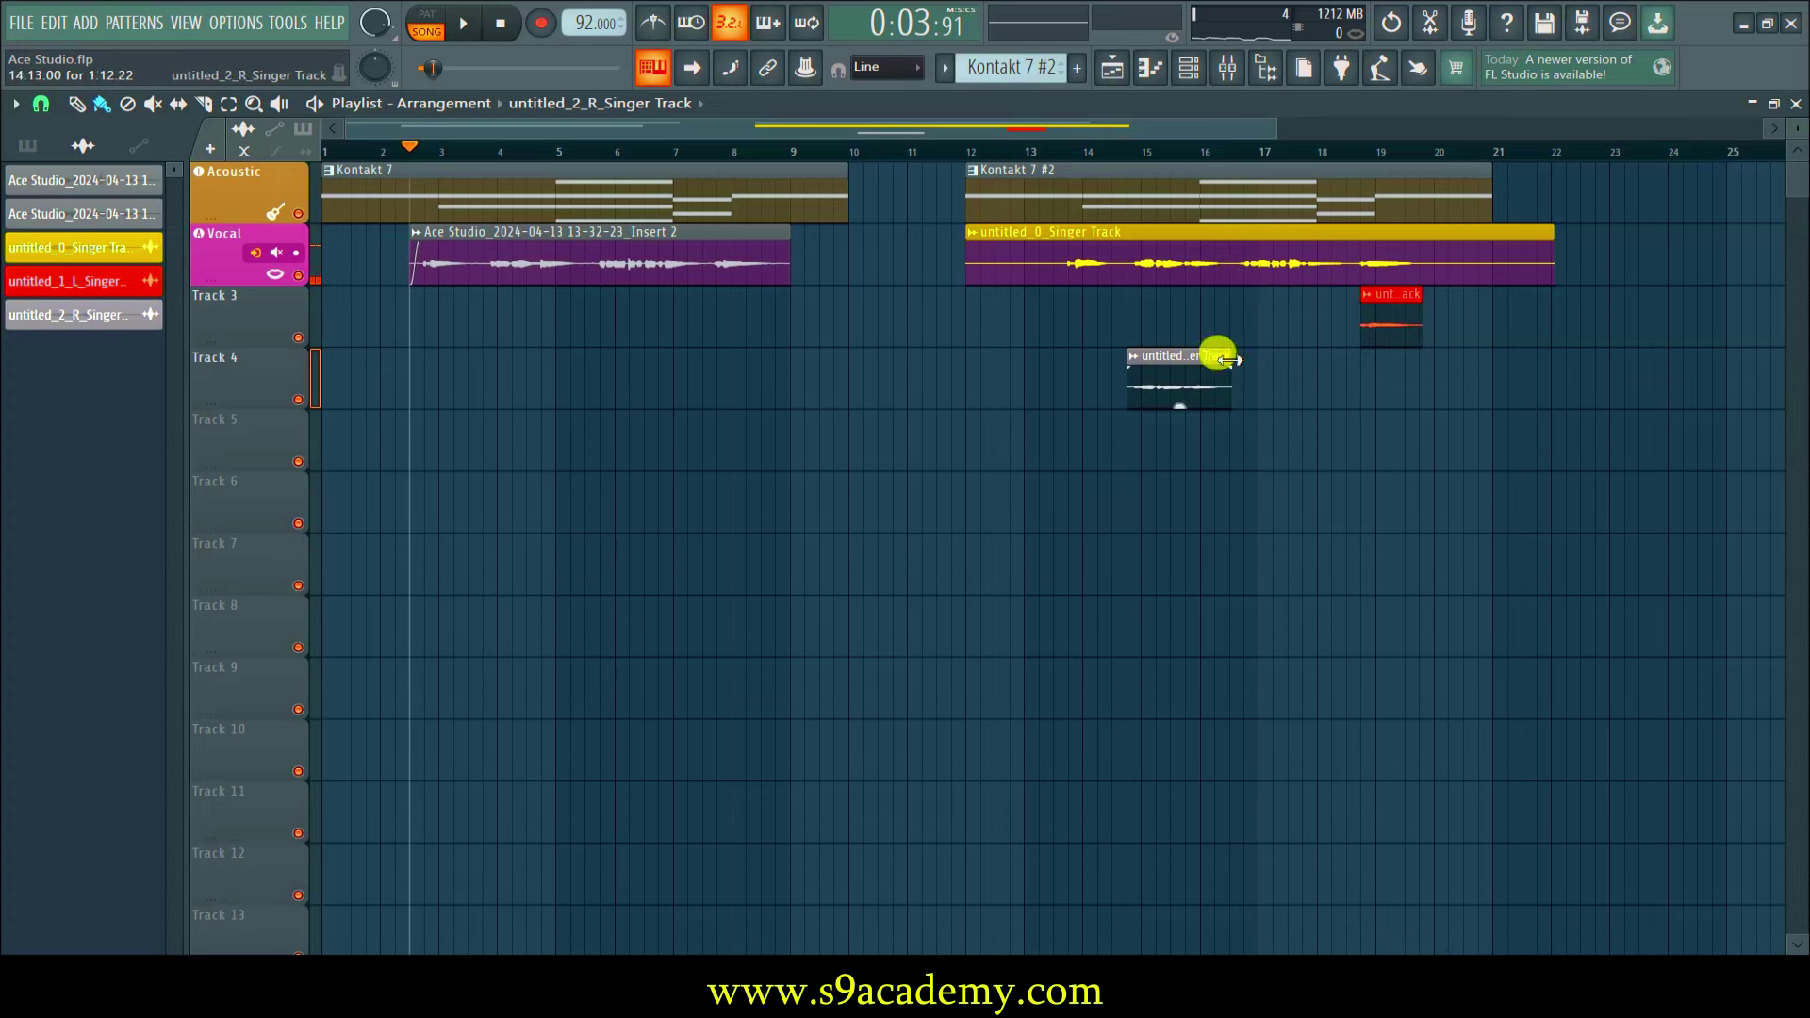
click(1056, 153)
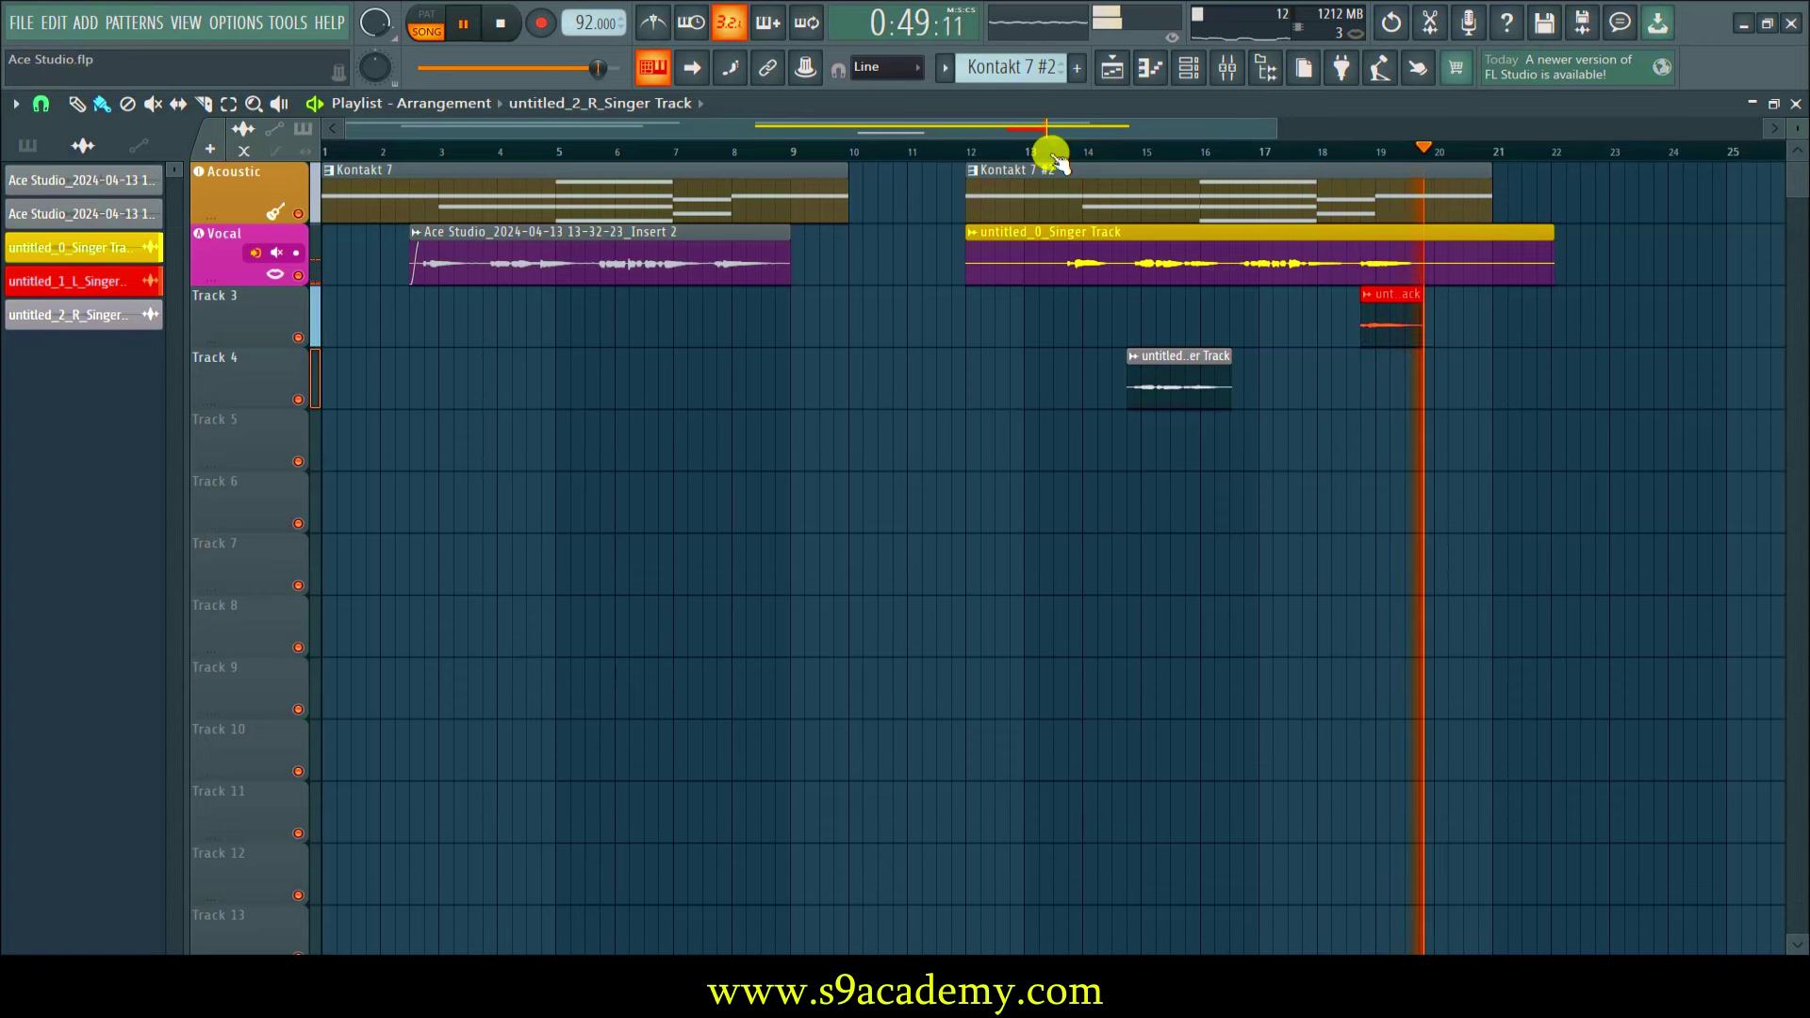
key(space)
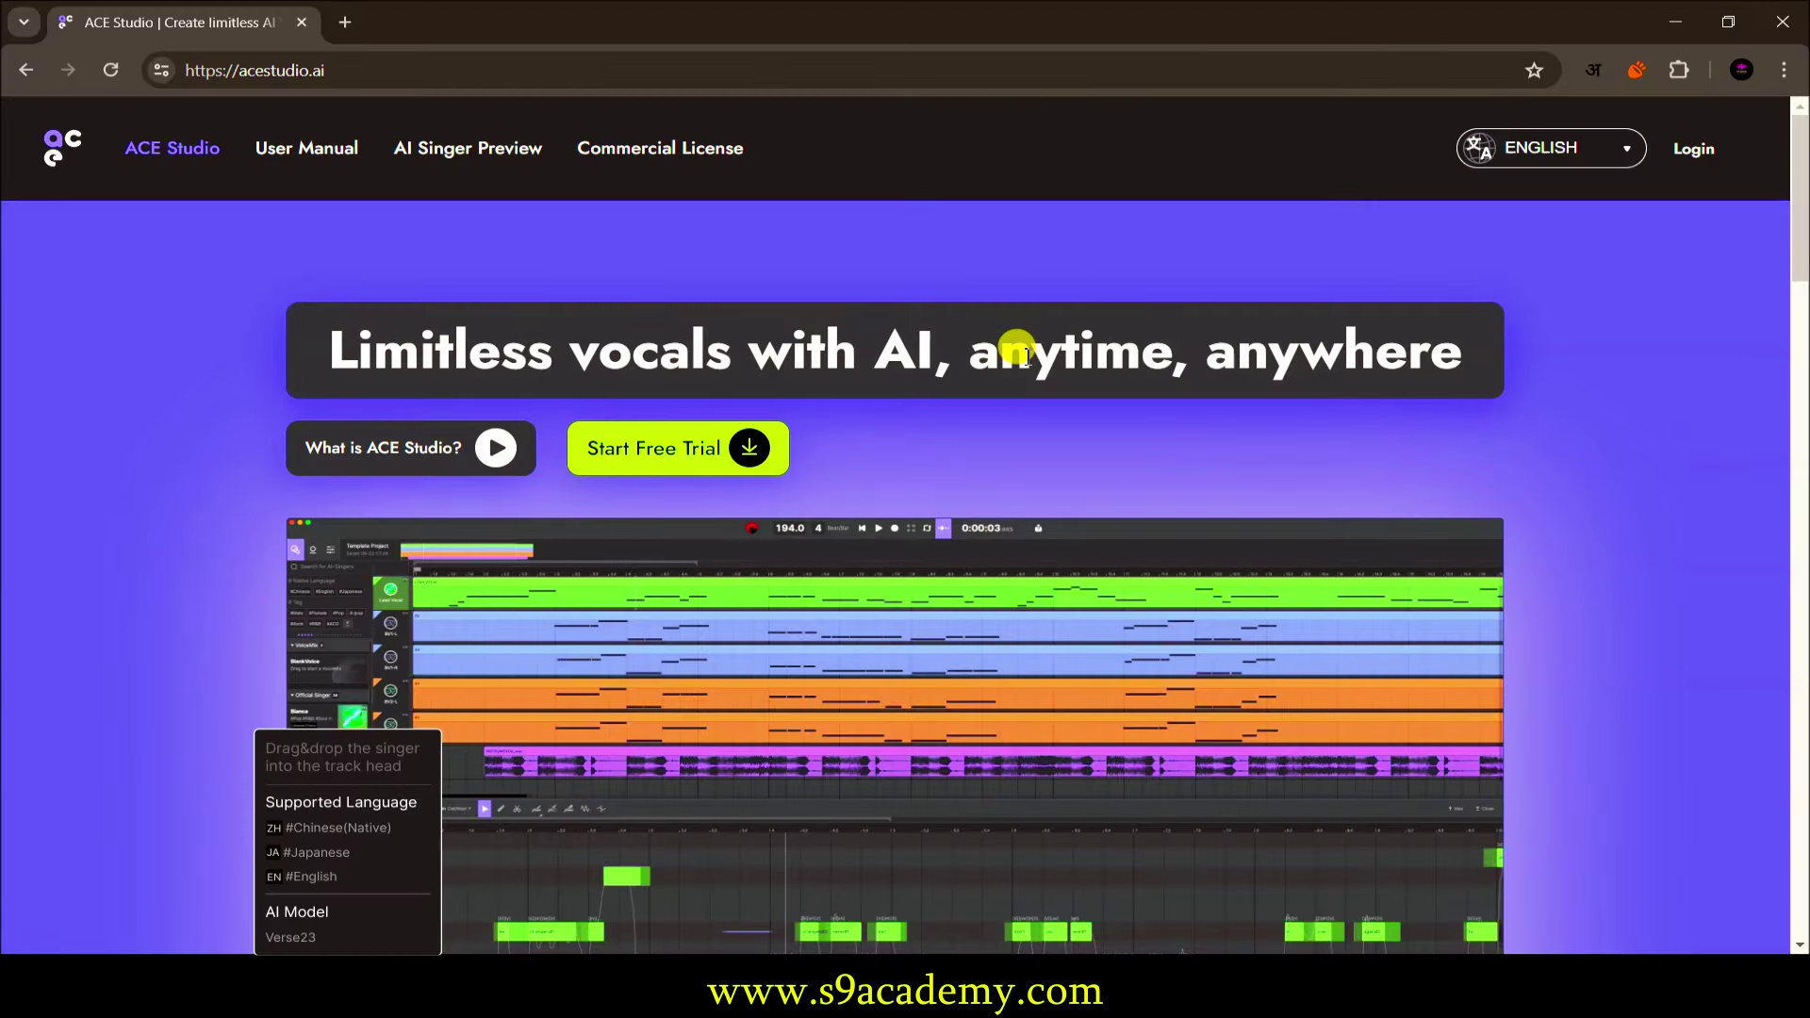
Look over the ACE Studio home page at acestudio.ai and return to the FL Studio playlist.
scroll(973, 517, down, 6)
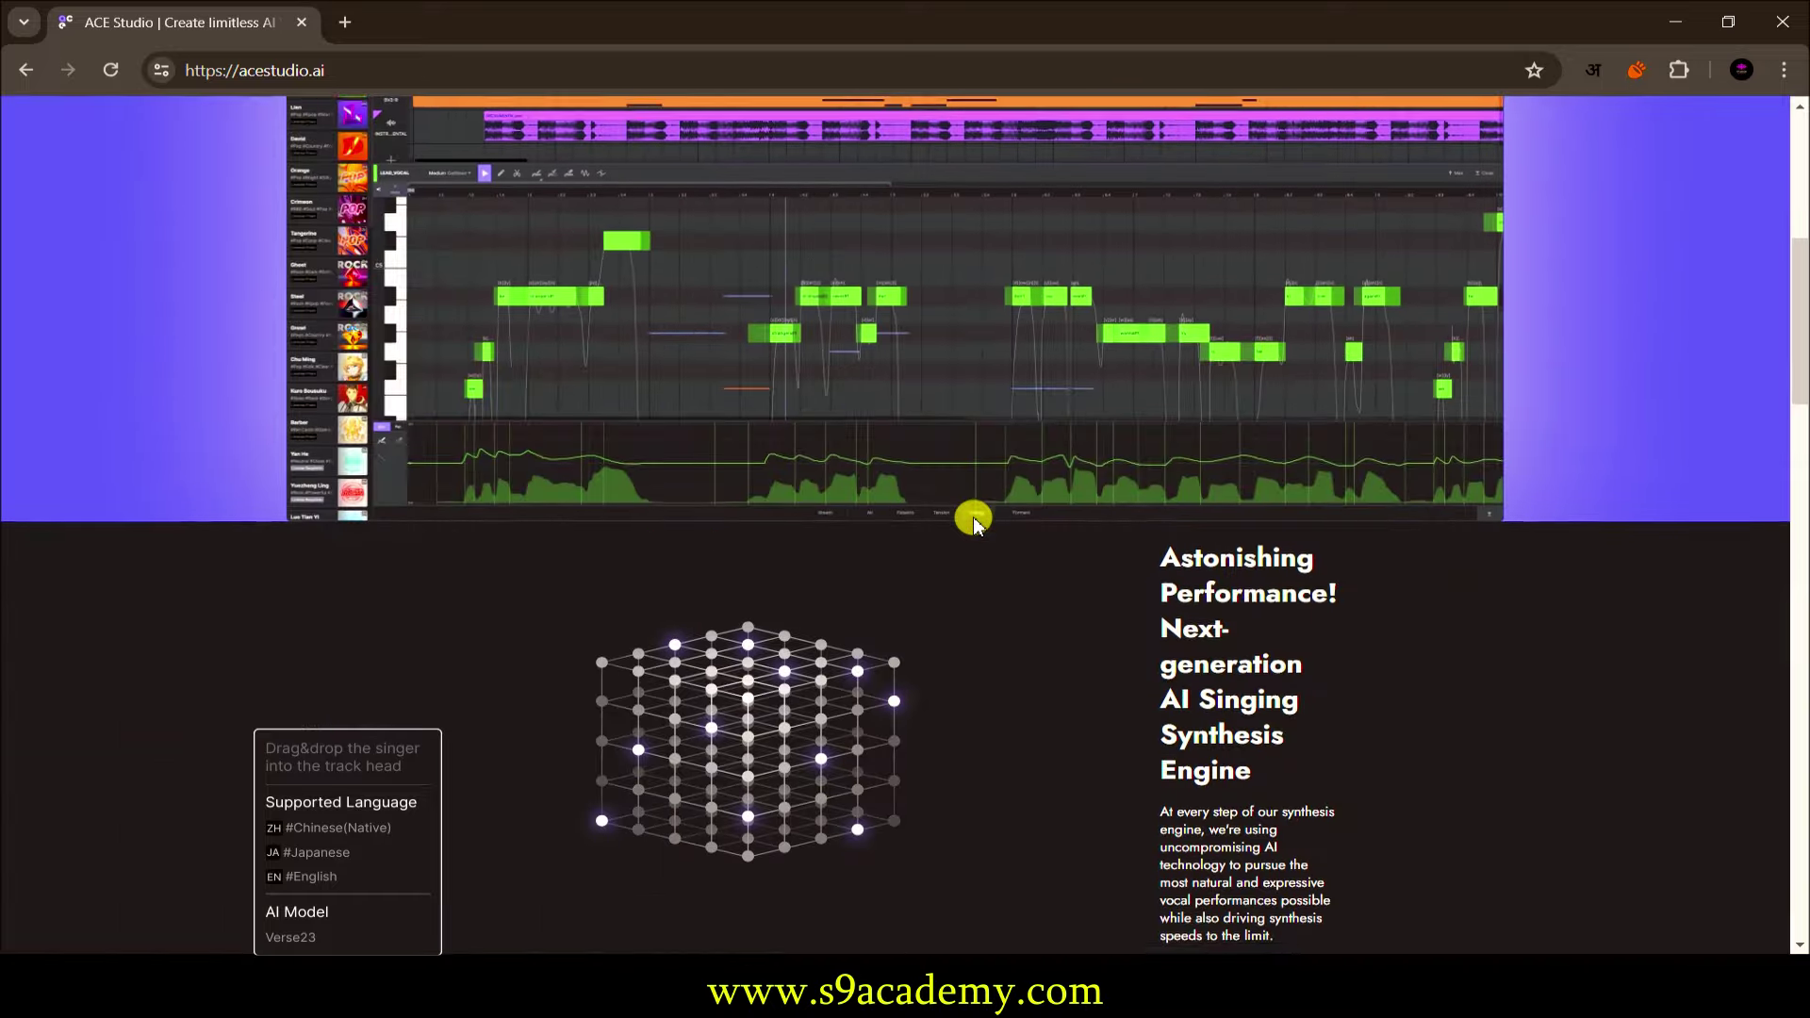
scroll(973, 516, down, 4)
scroll(867, 790, up, 10)
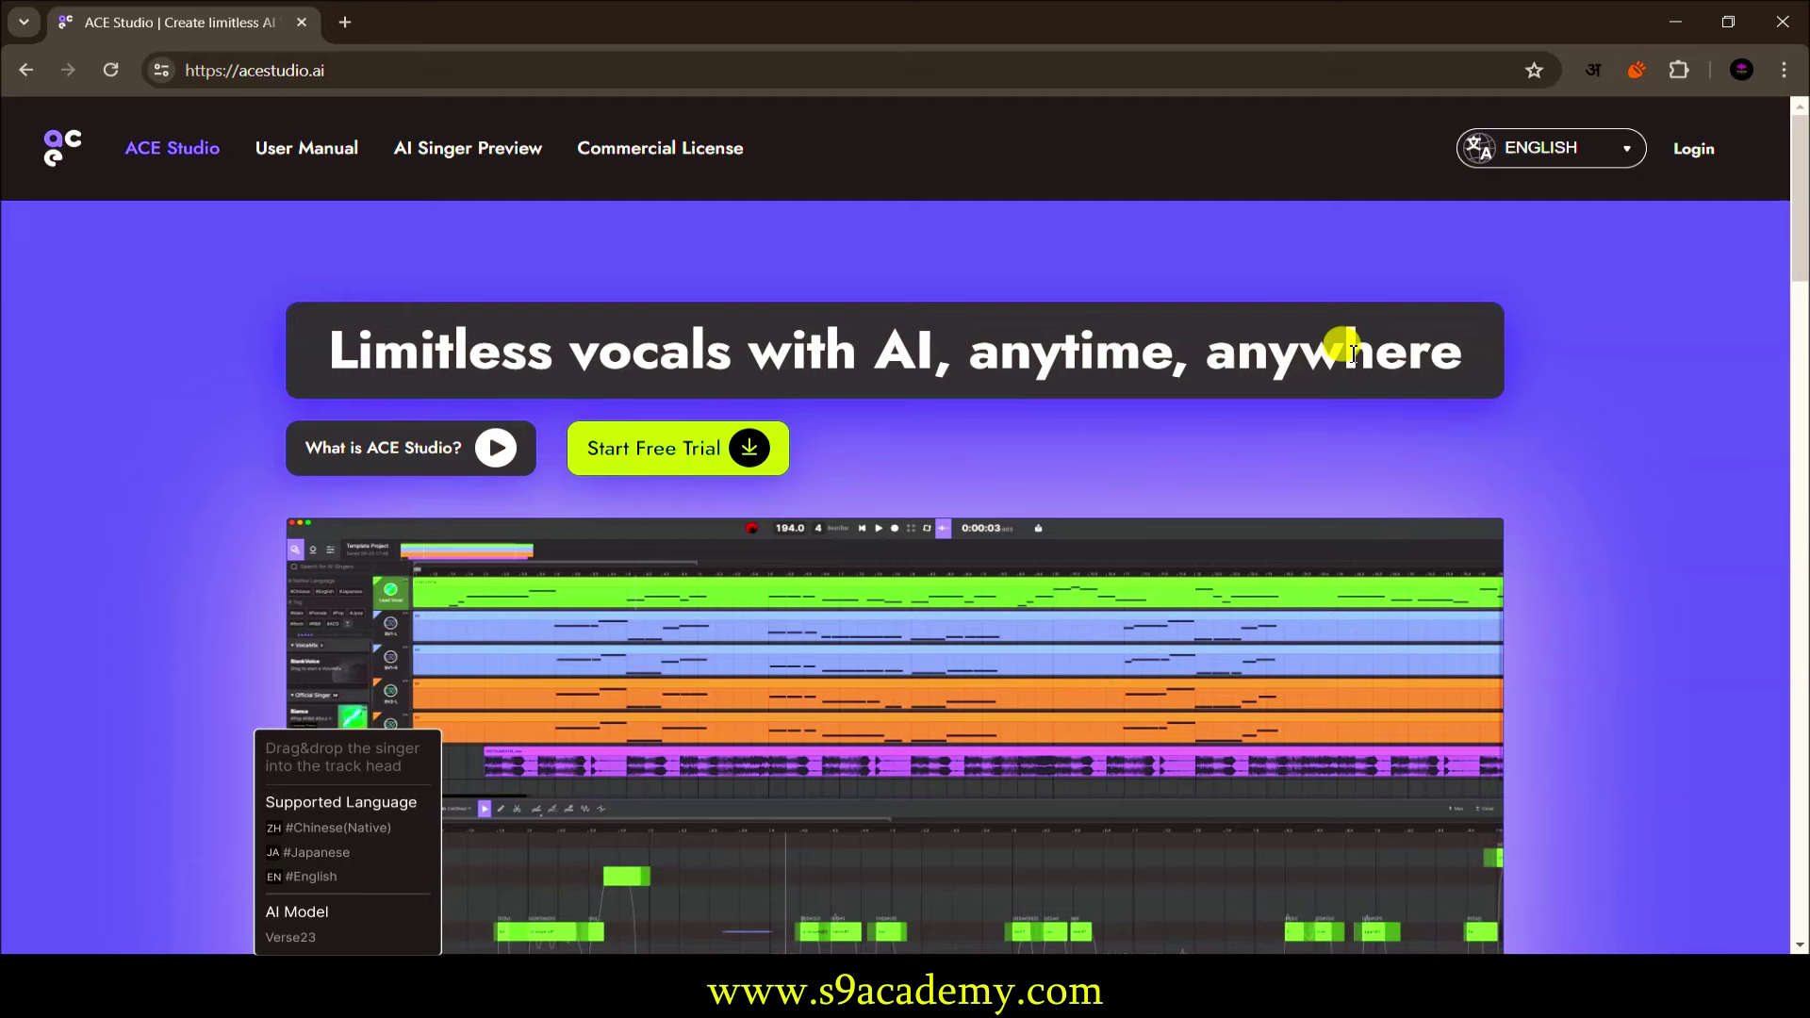
click(1675, 21)
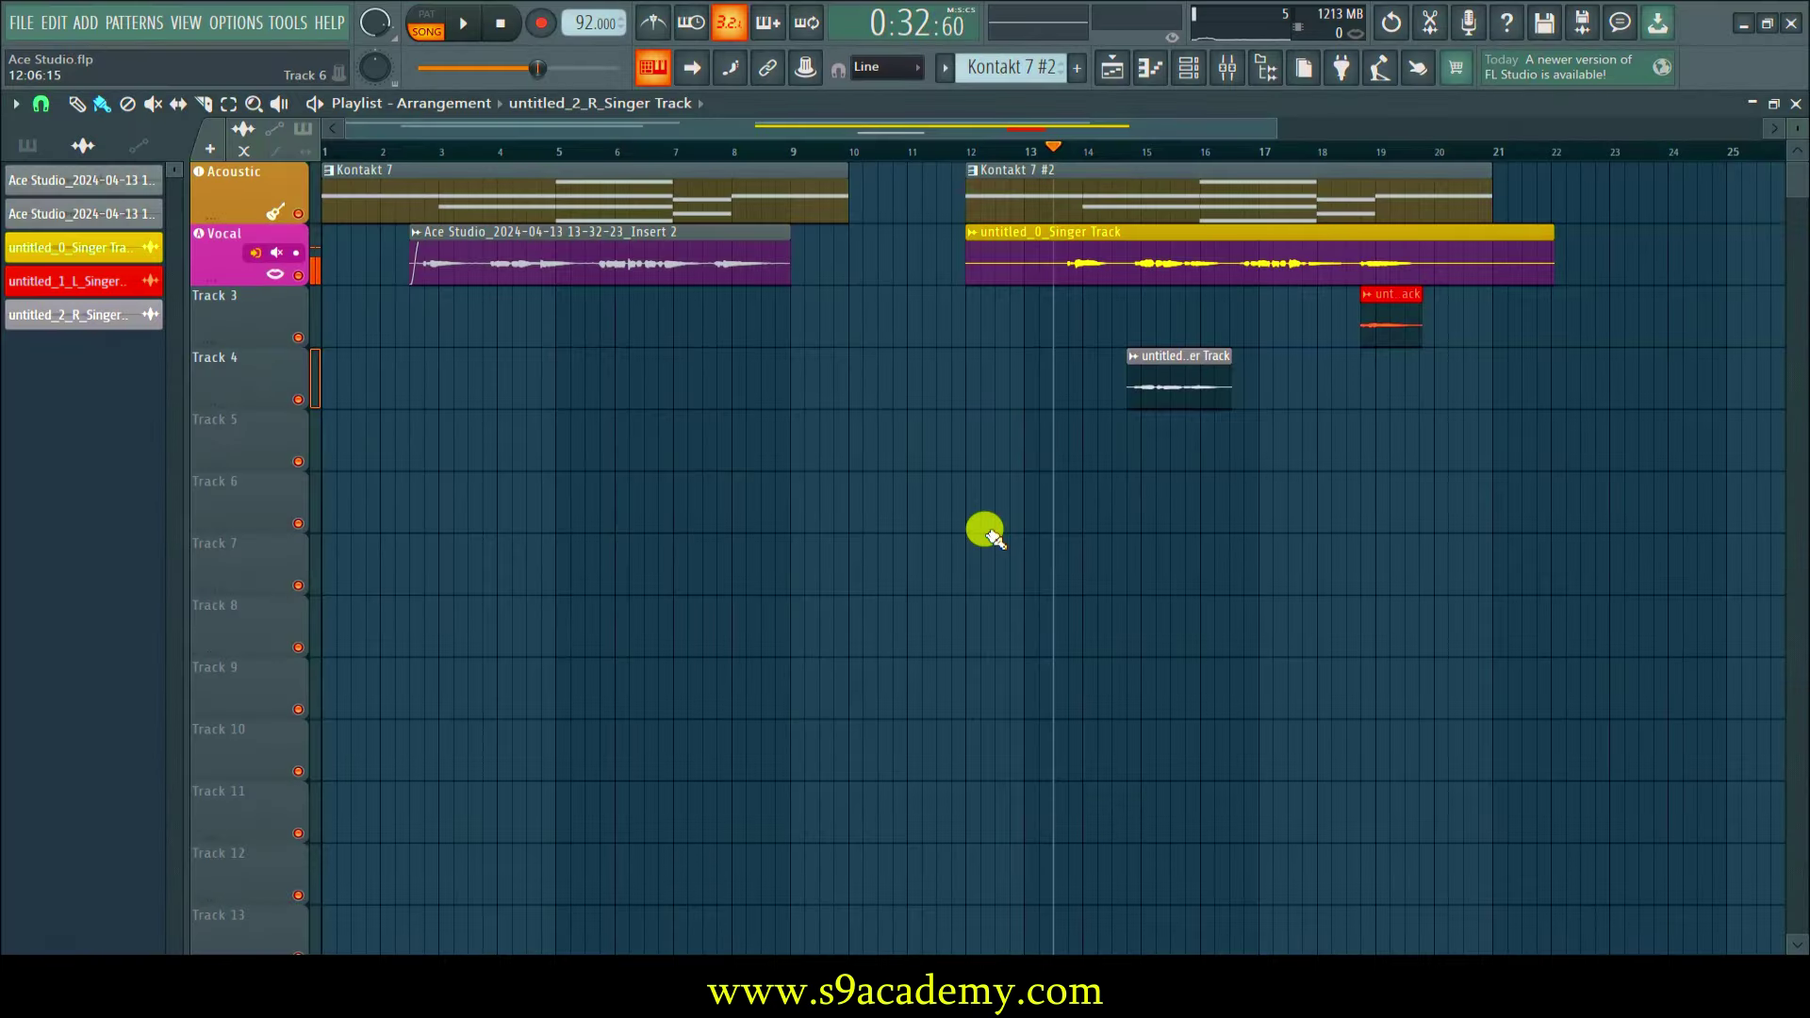